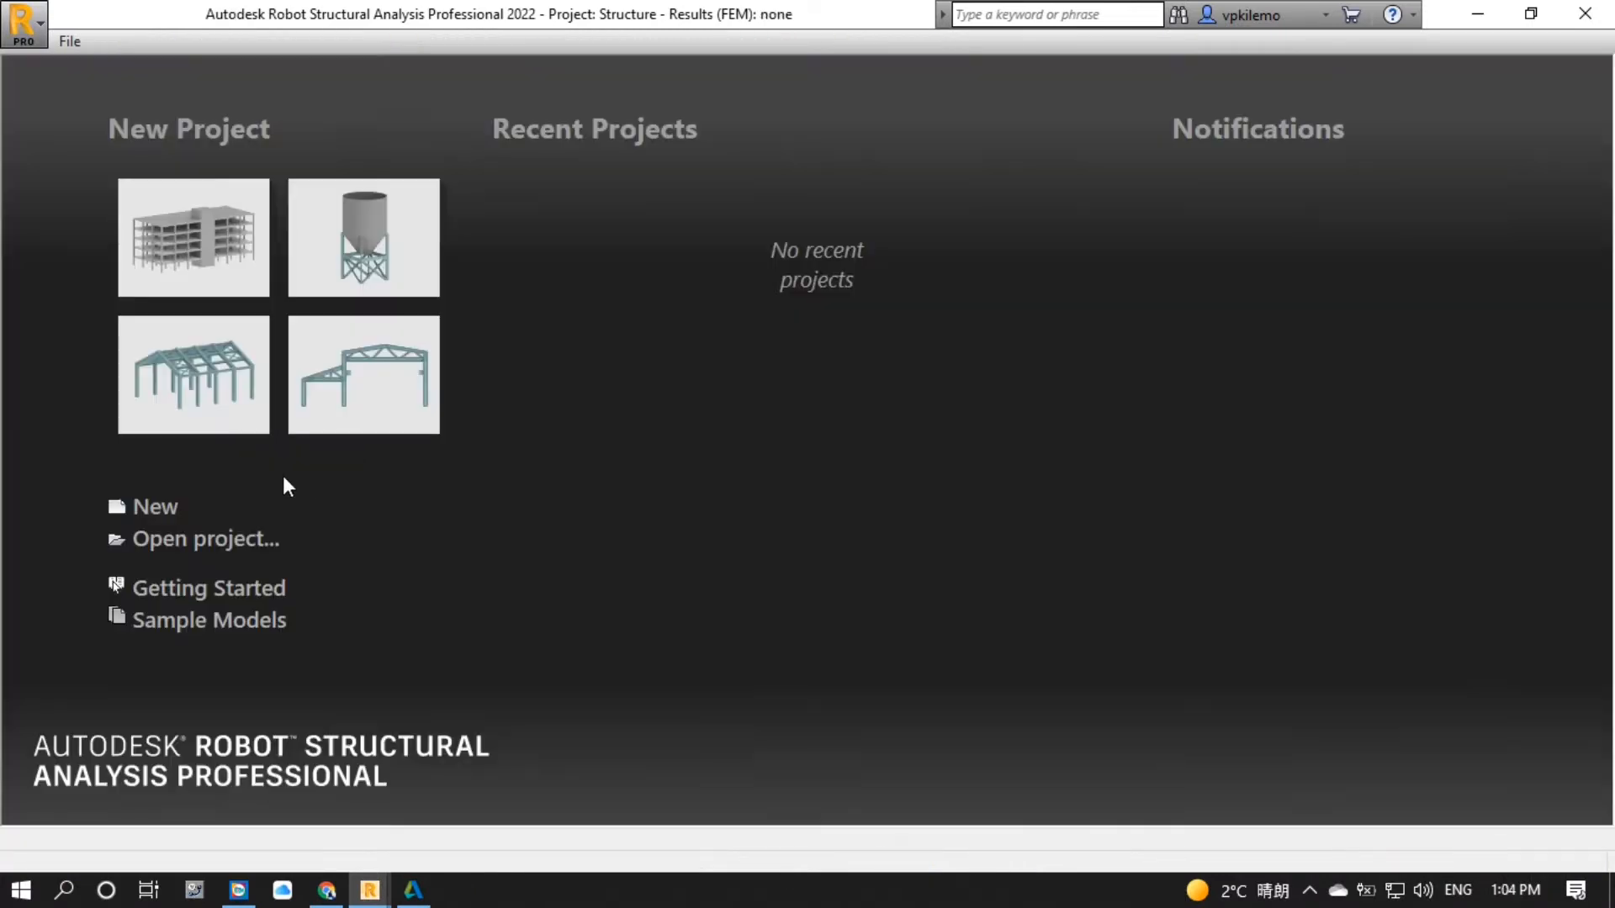
# Create a new 2D frame project and switch all units in the job preferences to metric.
pyautogui.click(153, 515)
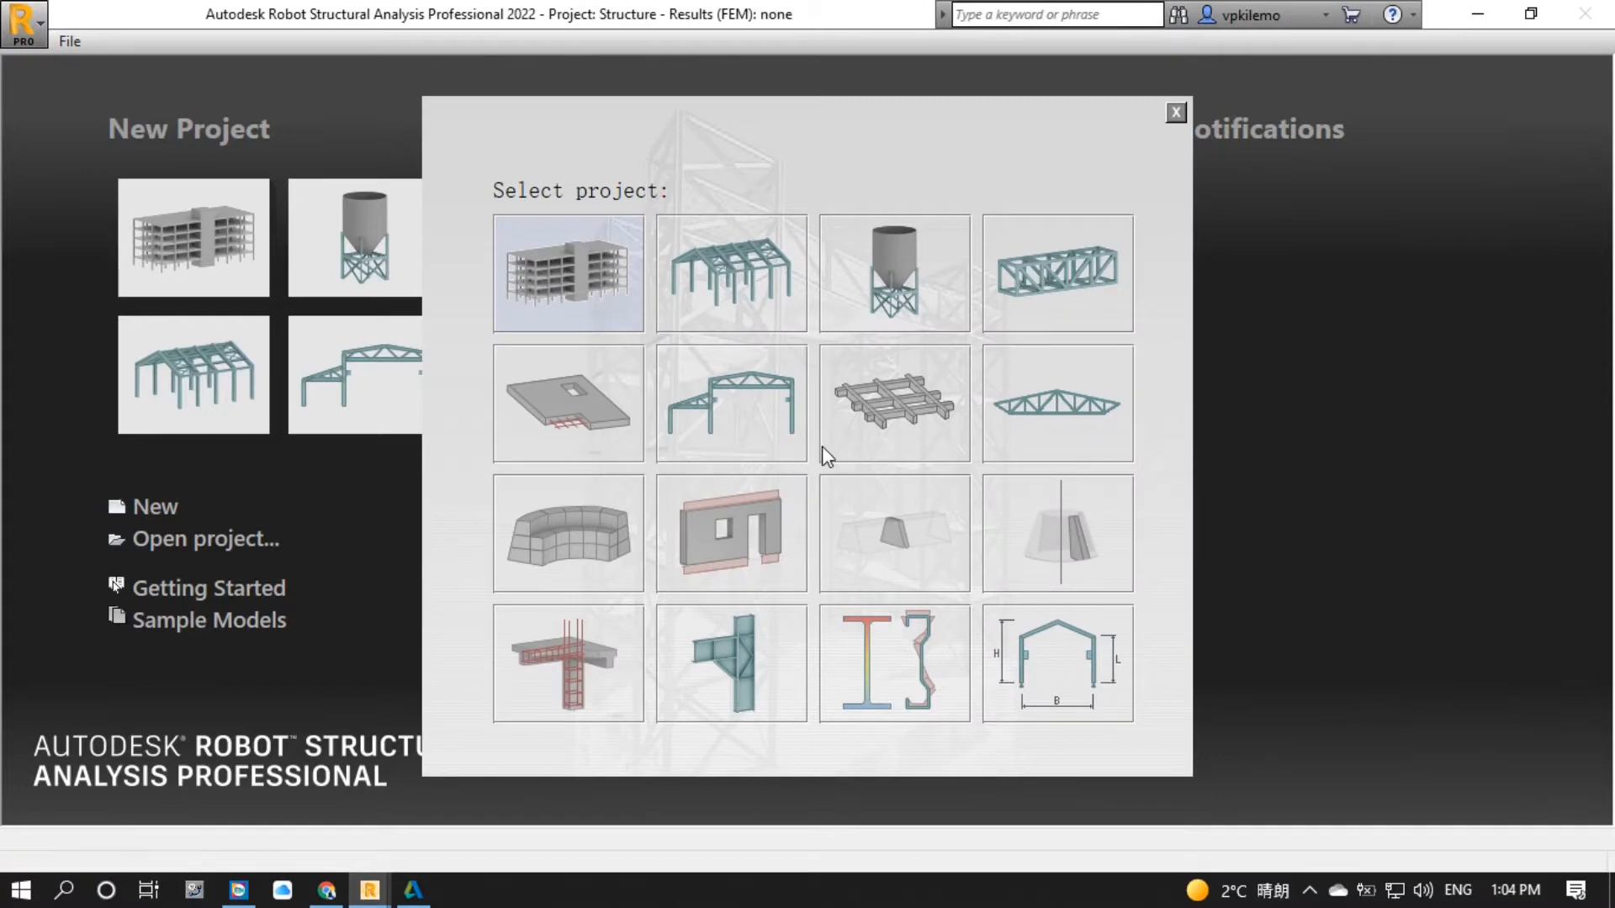
pyautogui.click(785, 431)
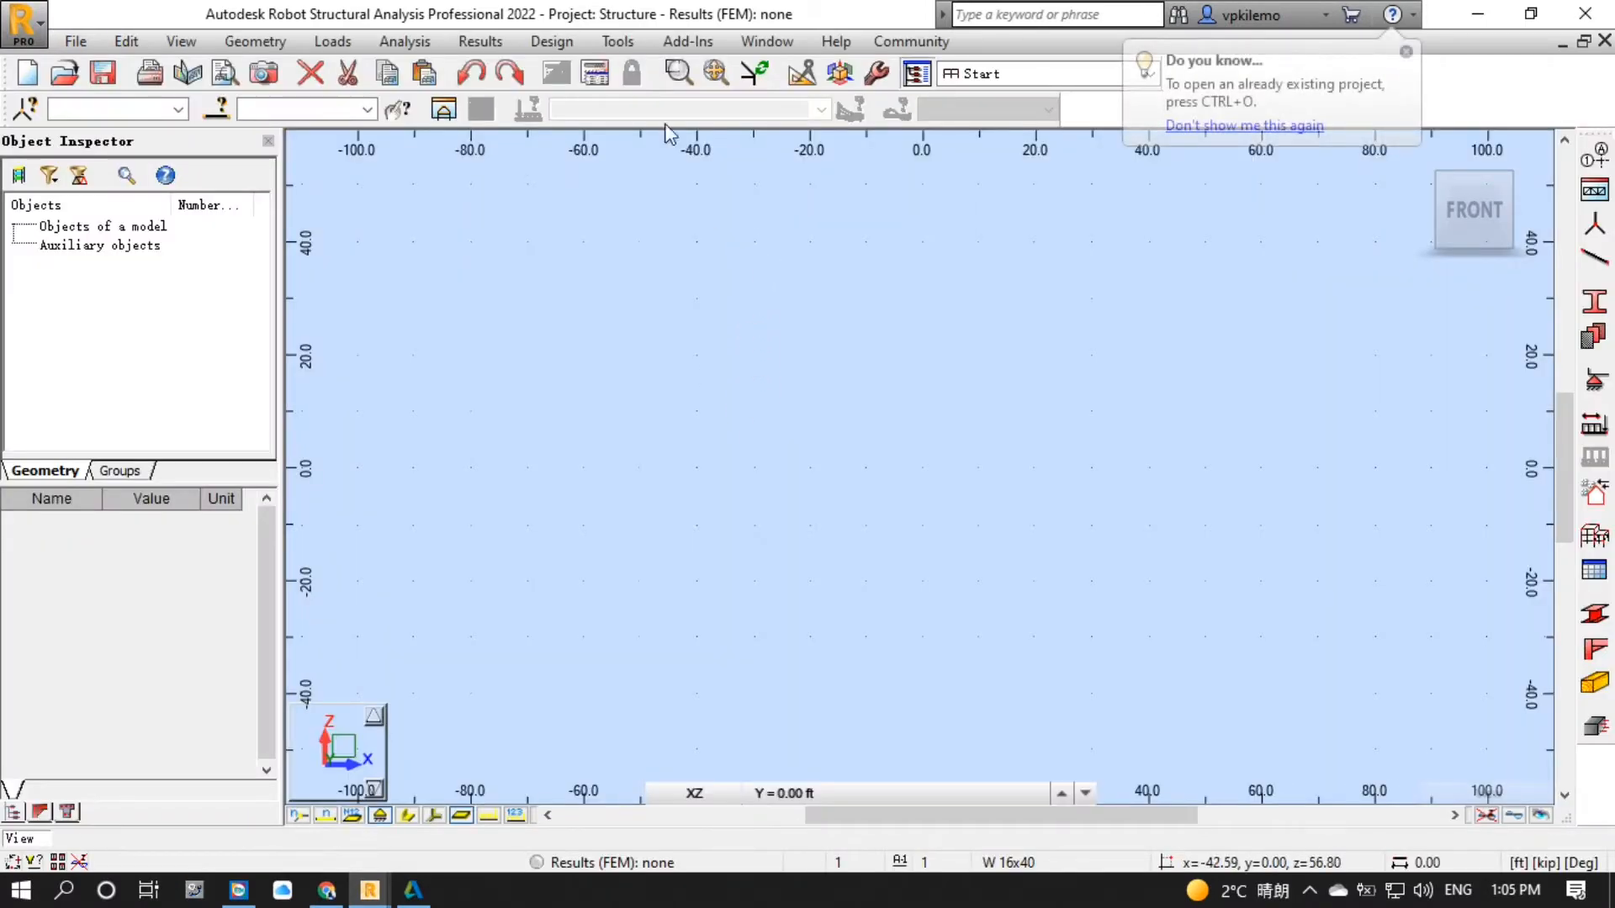
pyautogui.click(628, 47)
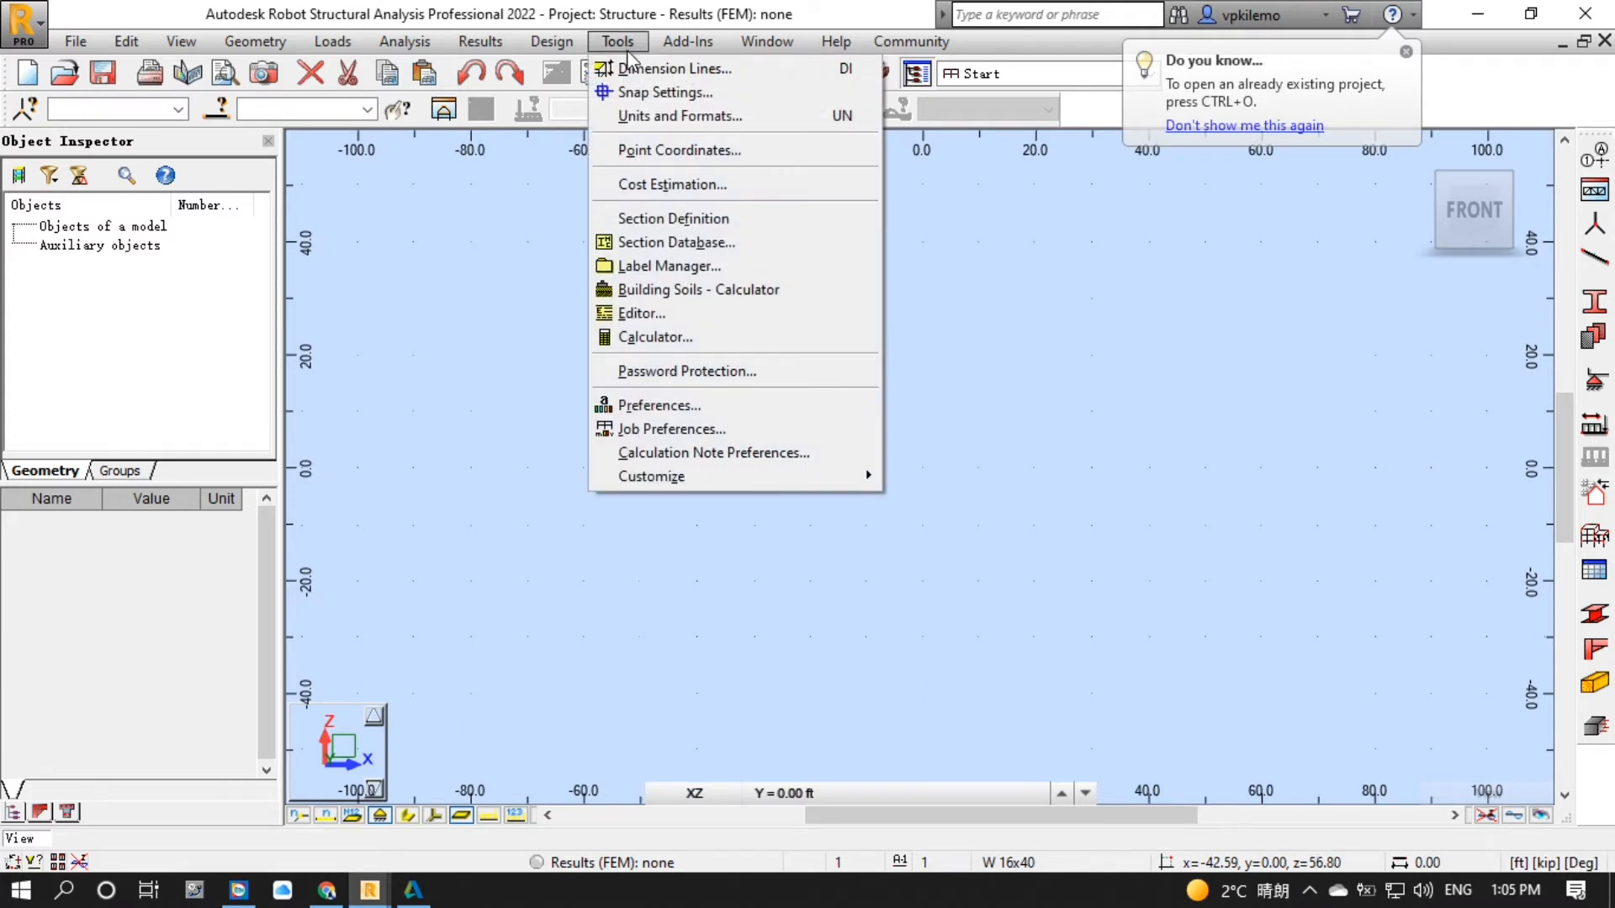
pyautogui.click(643, 427)
pyautogui.click(584, 323)
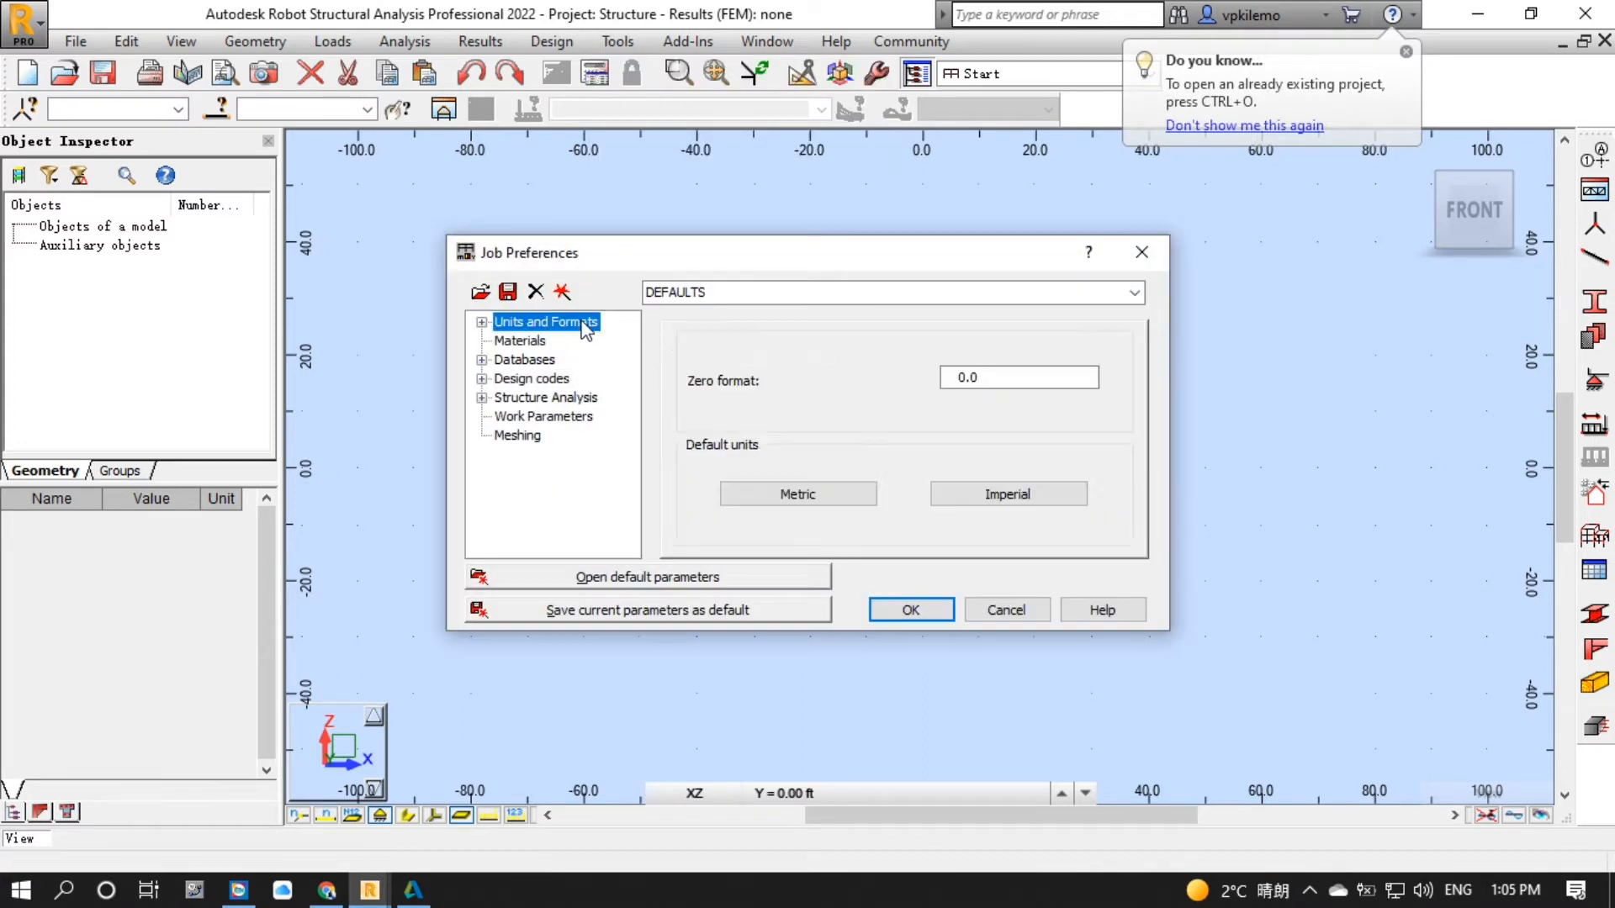
pyautogui.click(803, 494)
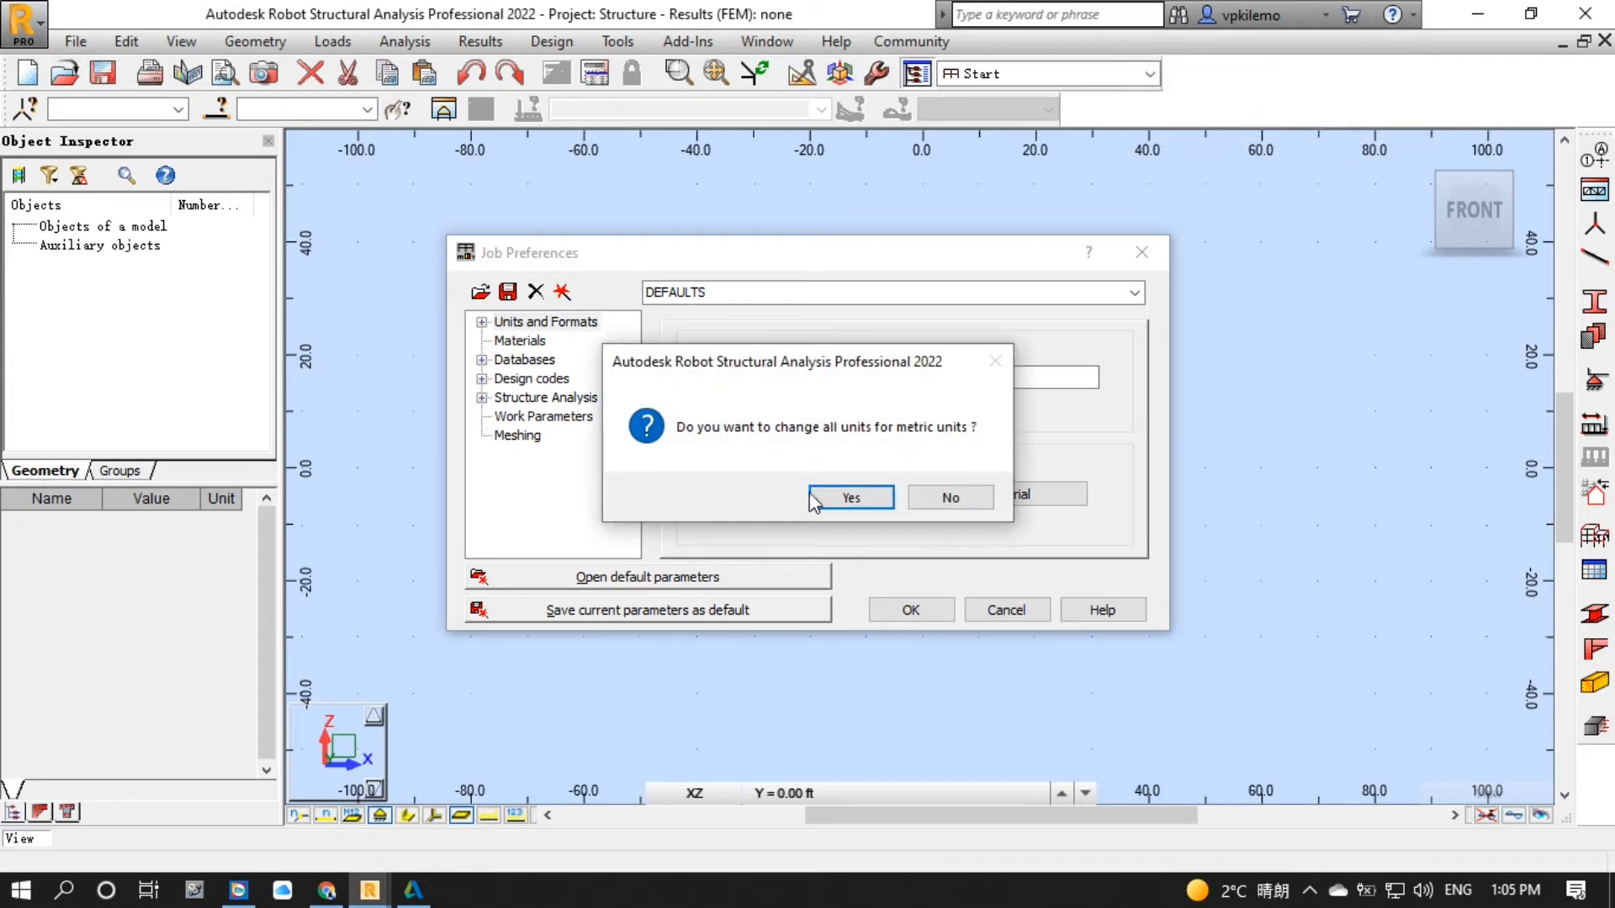
pyautogui.click(849, 498)
pyautogui.click(911, 608)
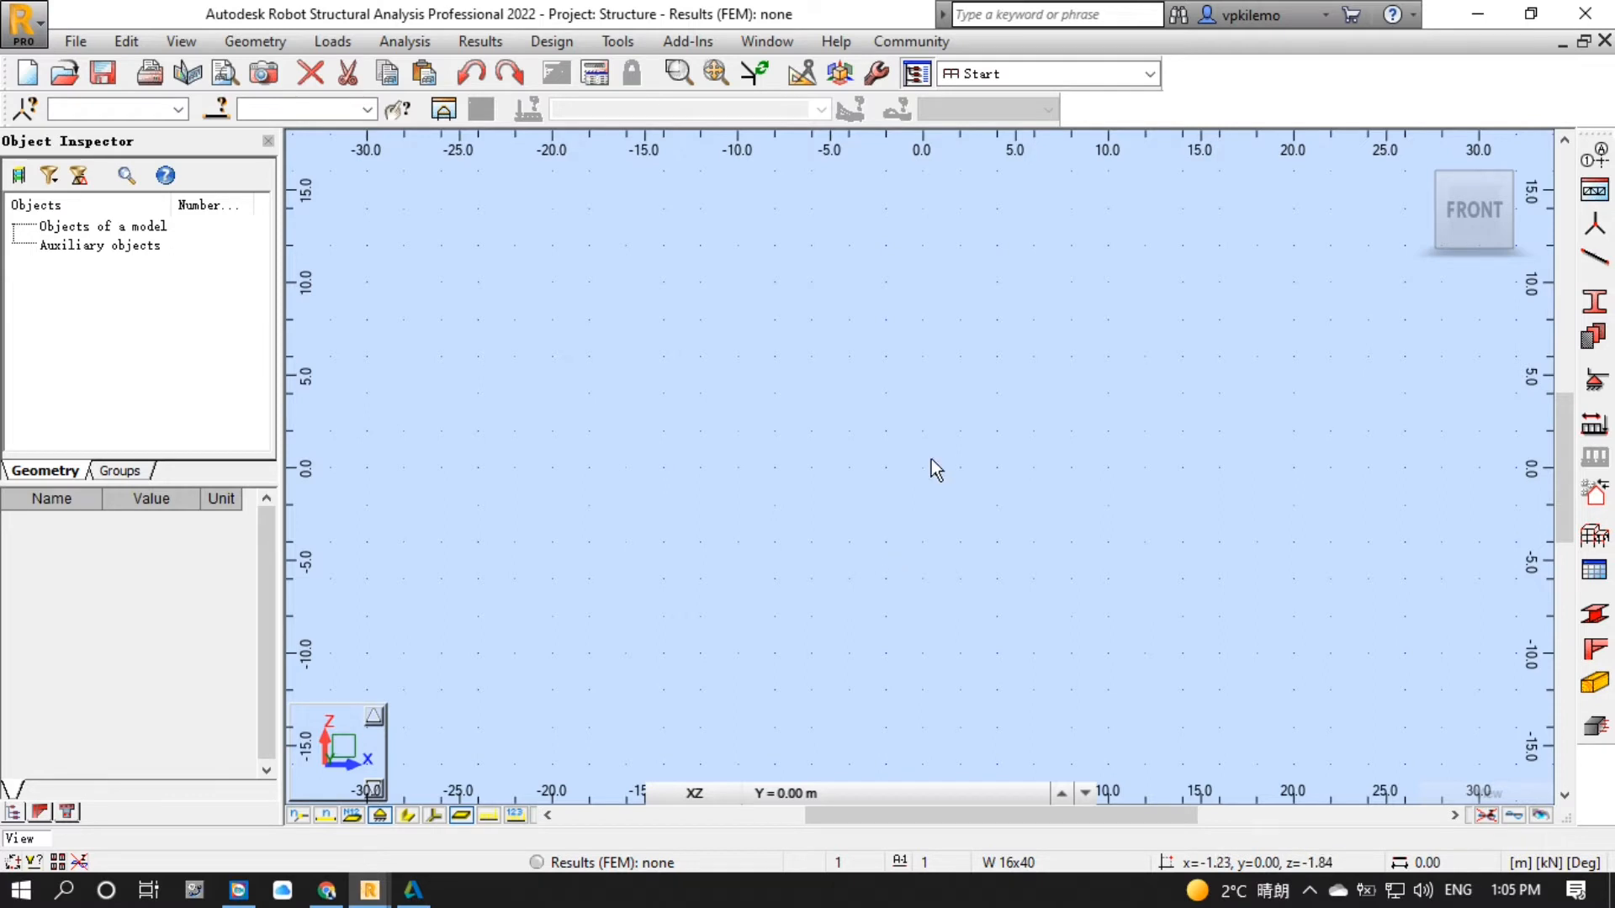
# Add structural axes along X starting at 0.00 m, with 2 repetitions at a distance of 2 m.
pyautogui.click(1601, 158)
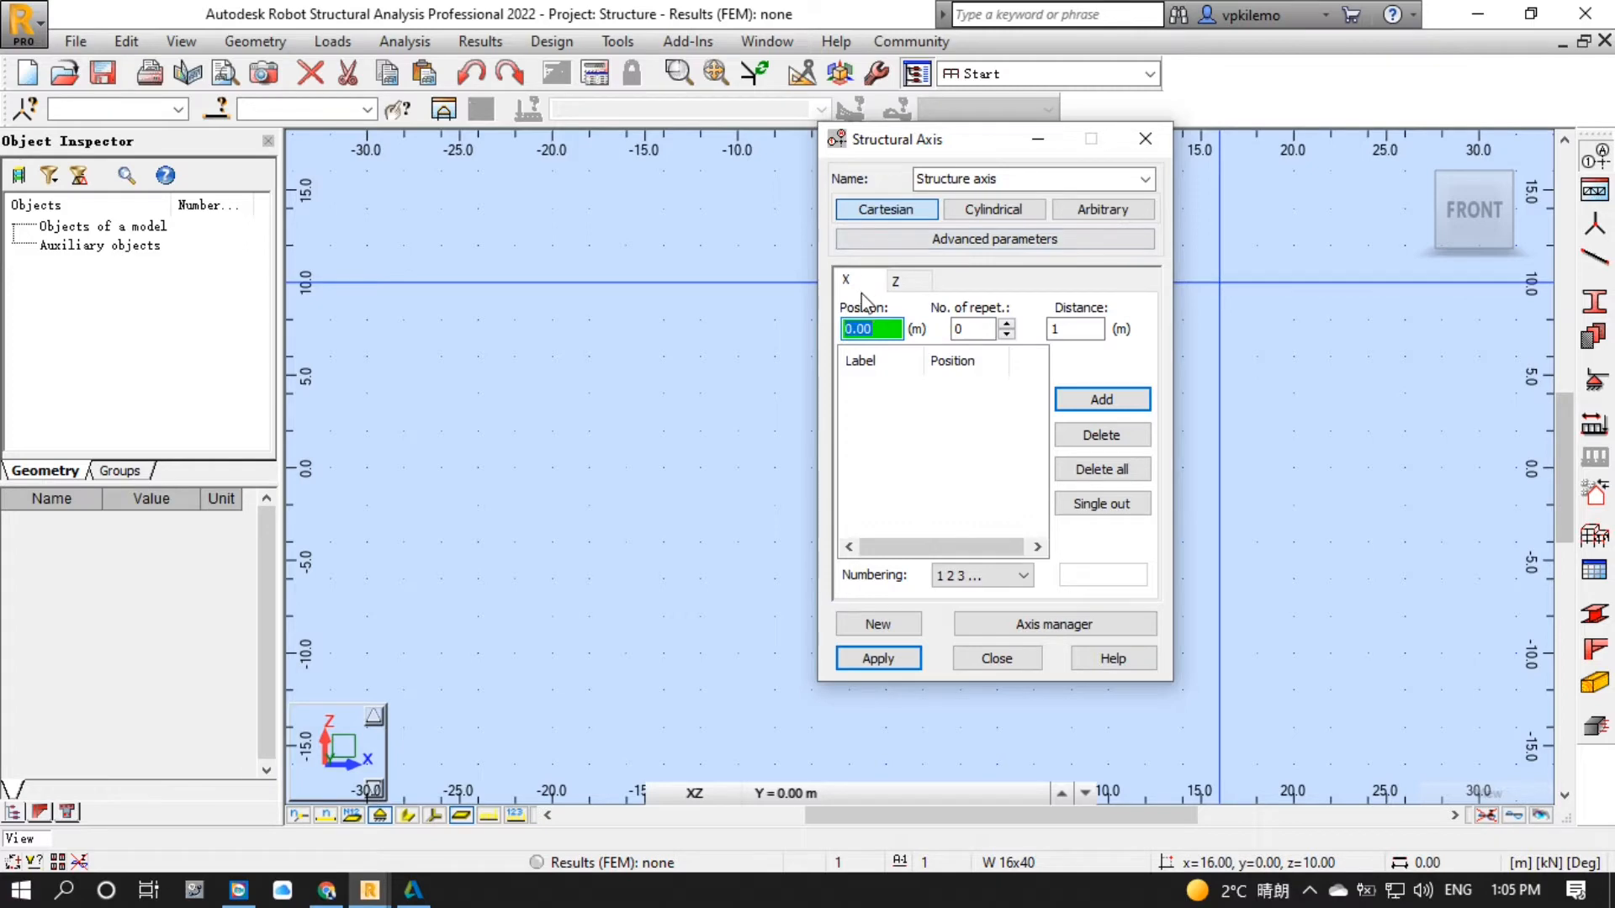
pyautogui.click(988, 329)
pyautogui.write('2')
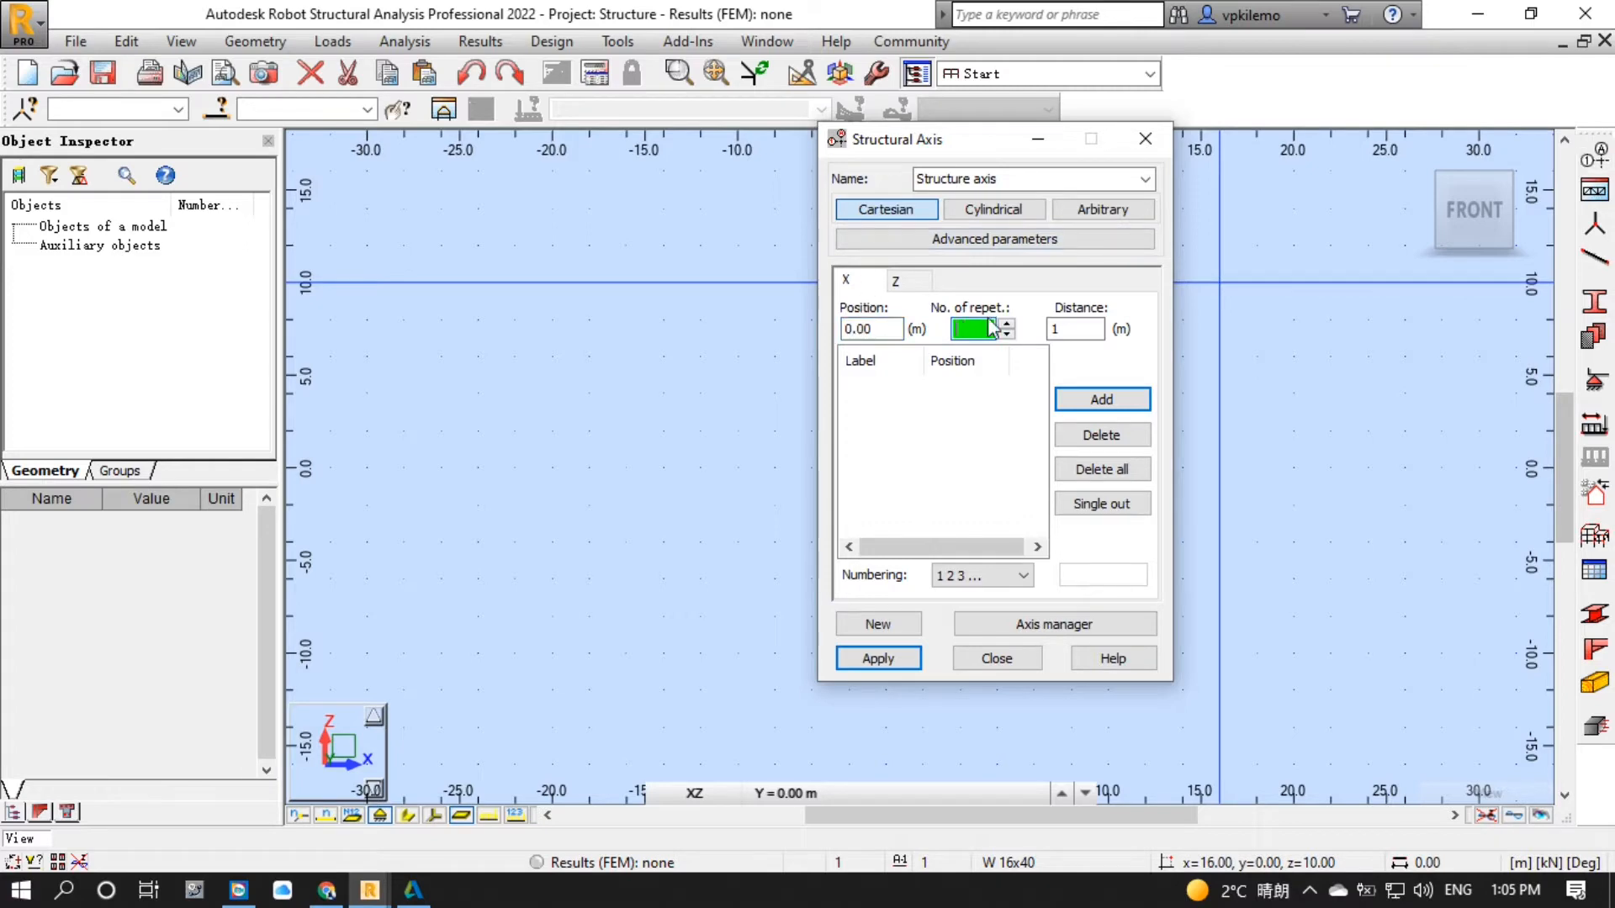
pyautogui.click(1086, 329)
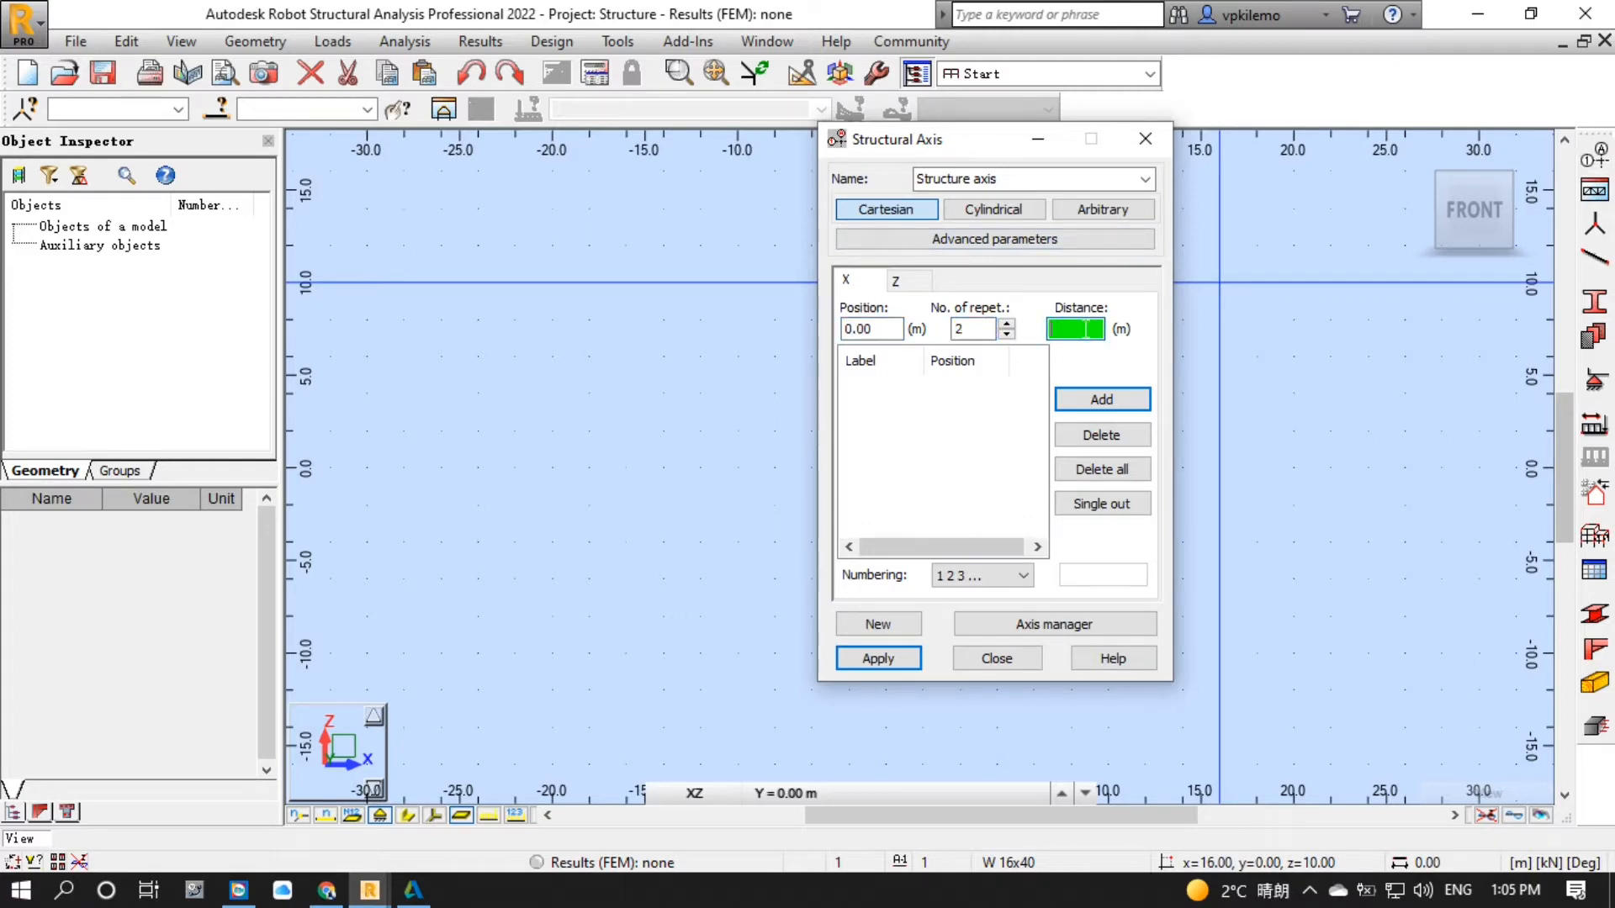
pyautogui.click(1102, 395)
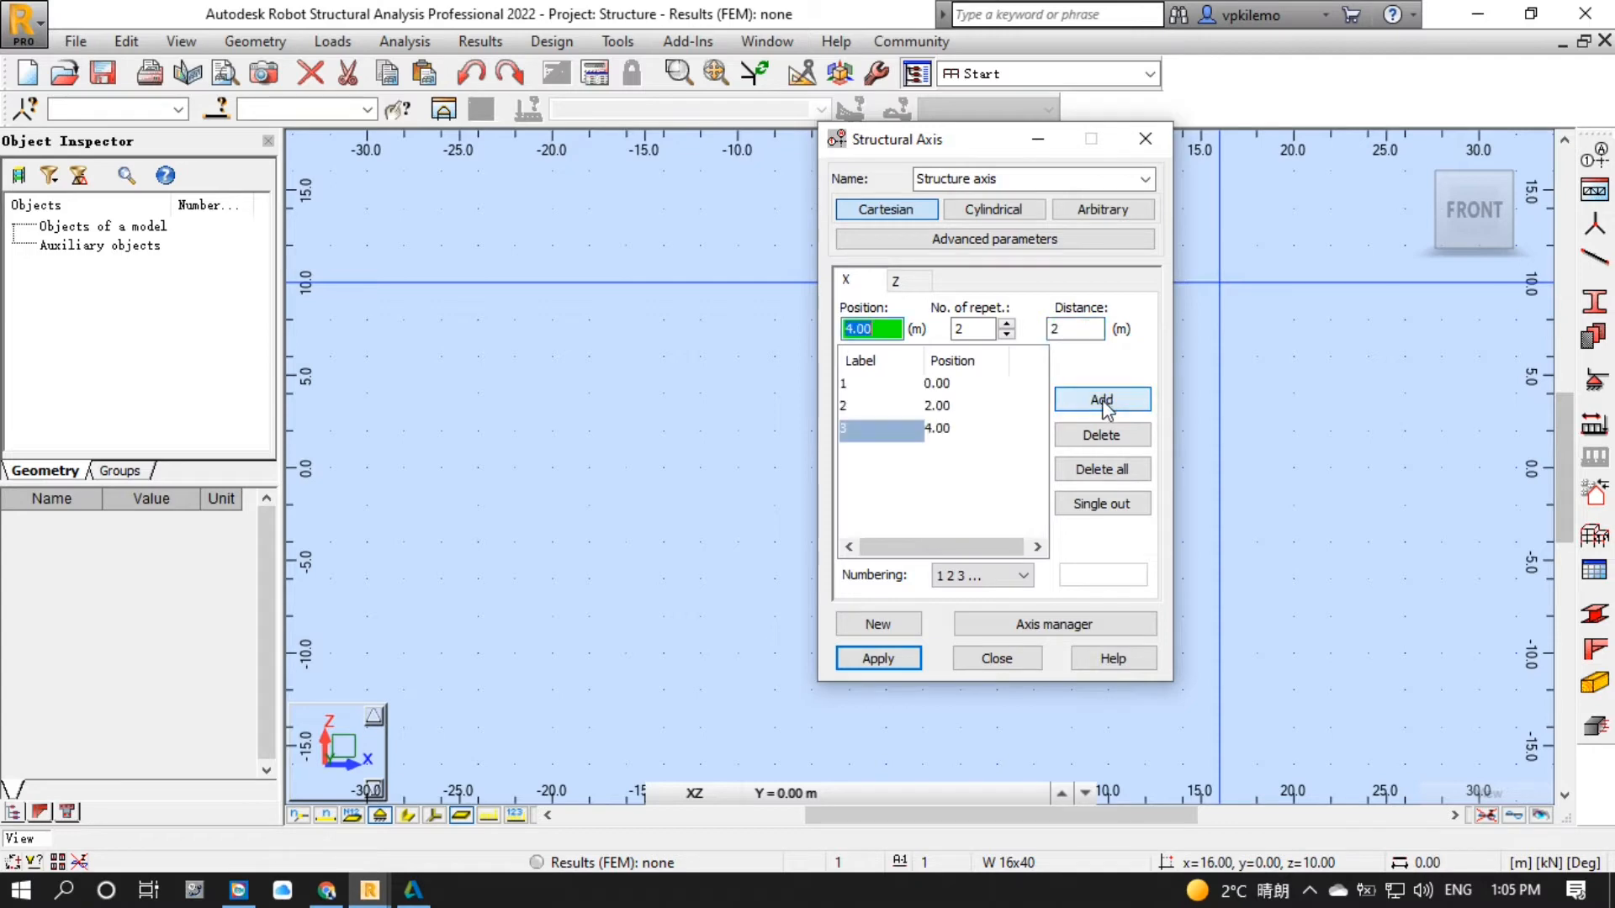
# Add one Z axis at 0.00 m with distance 0 and A B C numbering, and apply the structural axes.
pyautogui.click(915, 280)
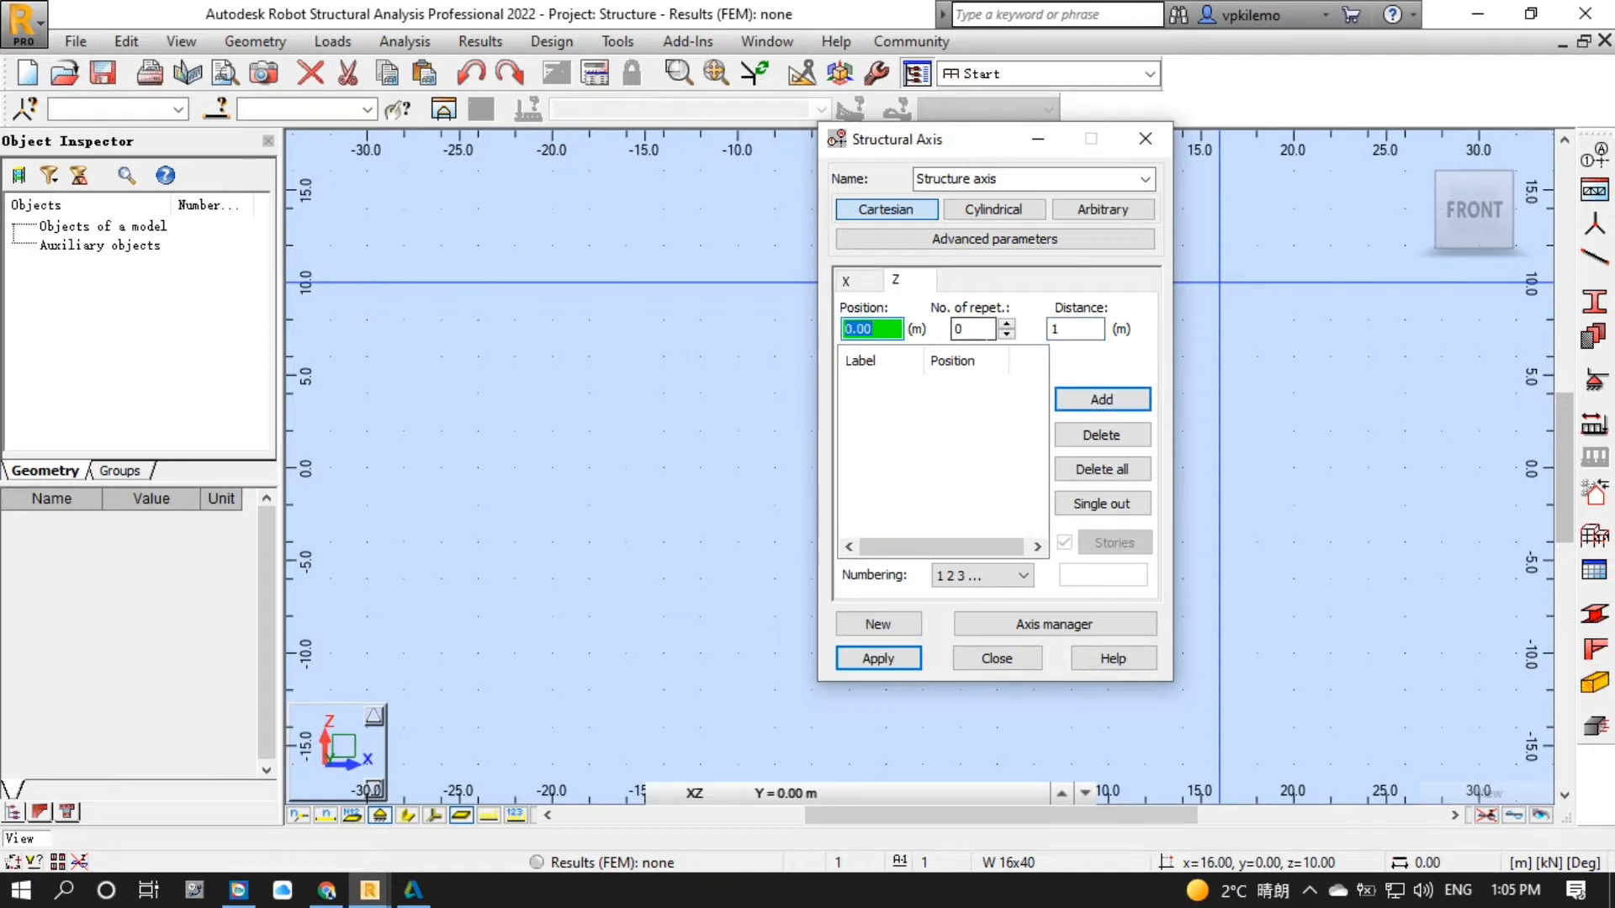
pyautogui.click(1076, 329)
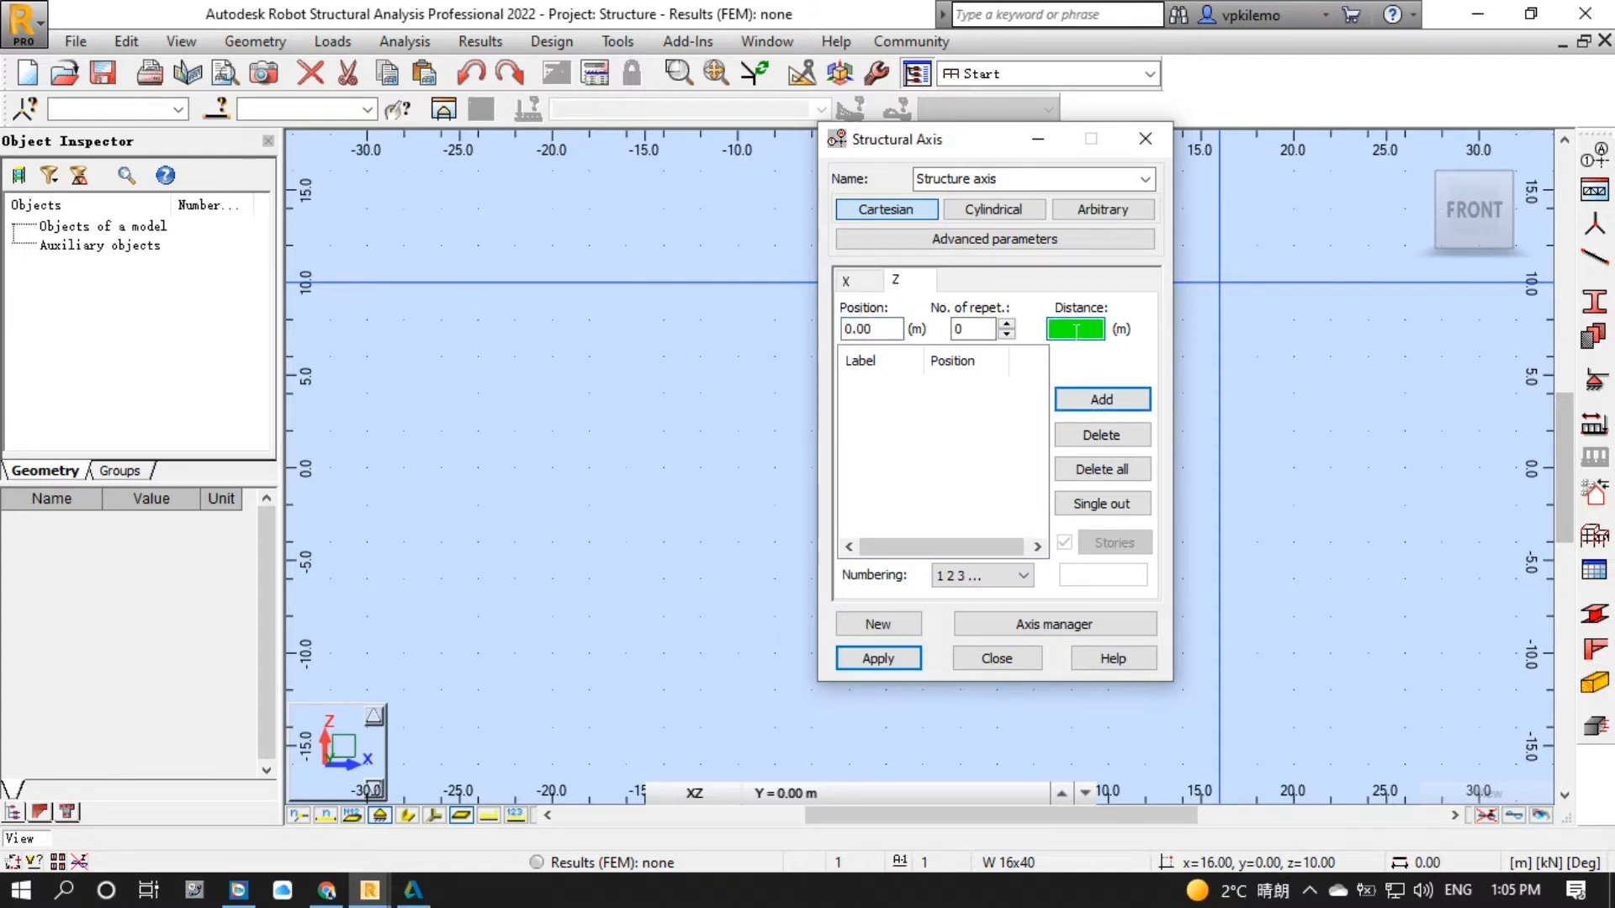
pyautogui.click(993, 576)
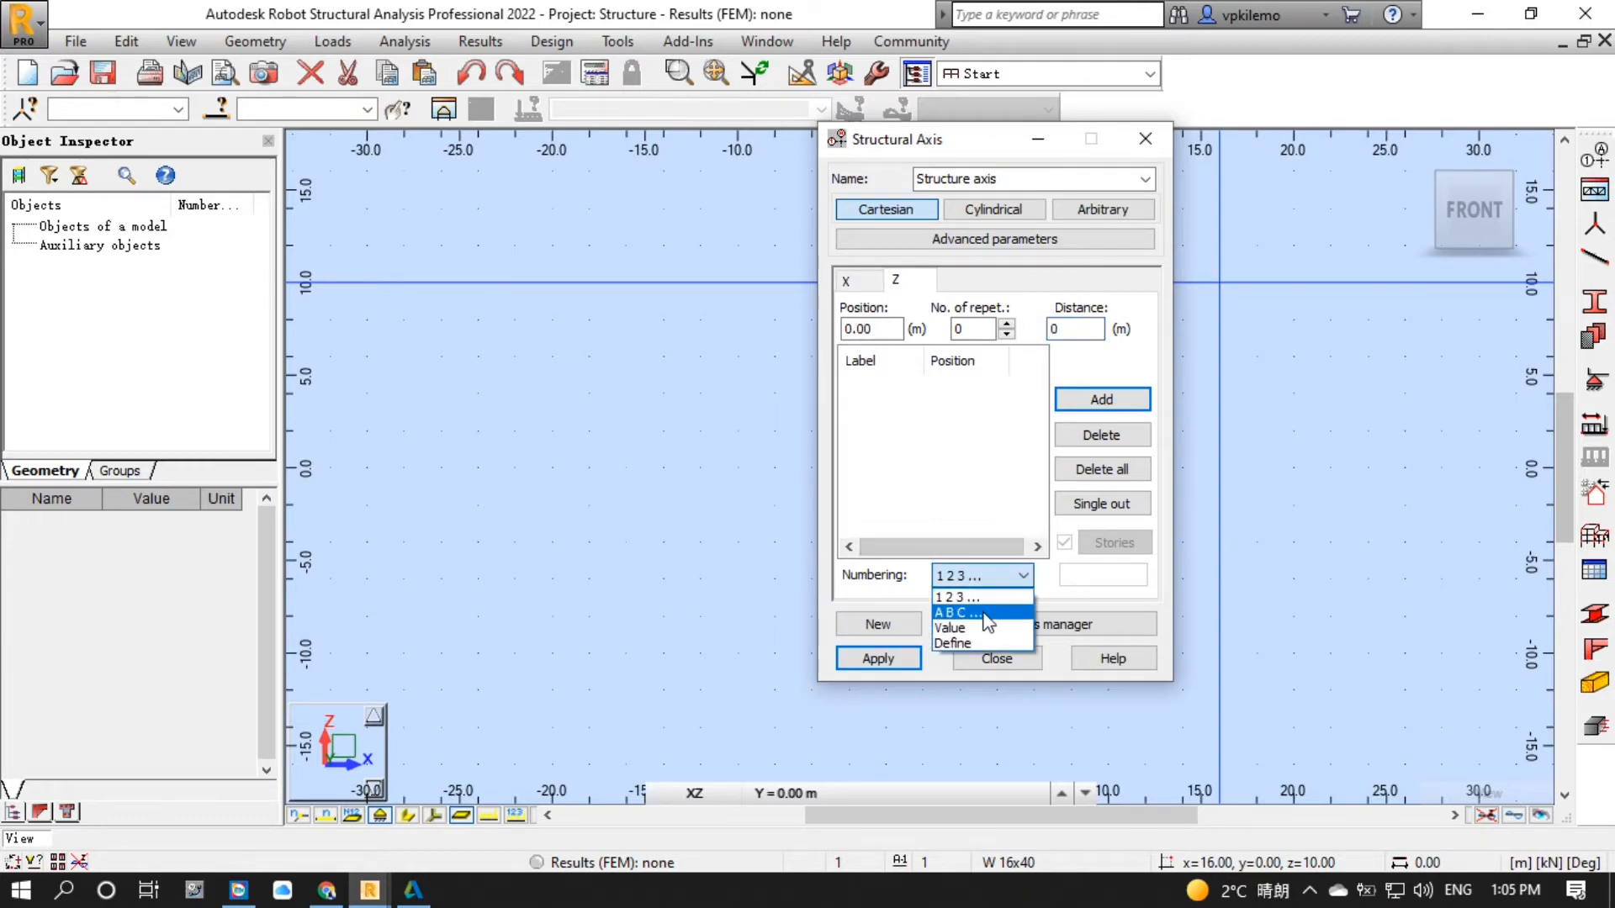
pyautogui.click(982, 612)
pyautogui.click(1102, 401)
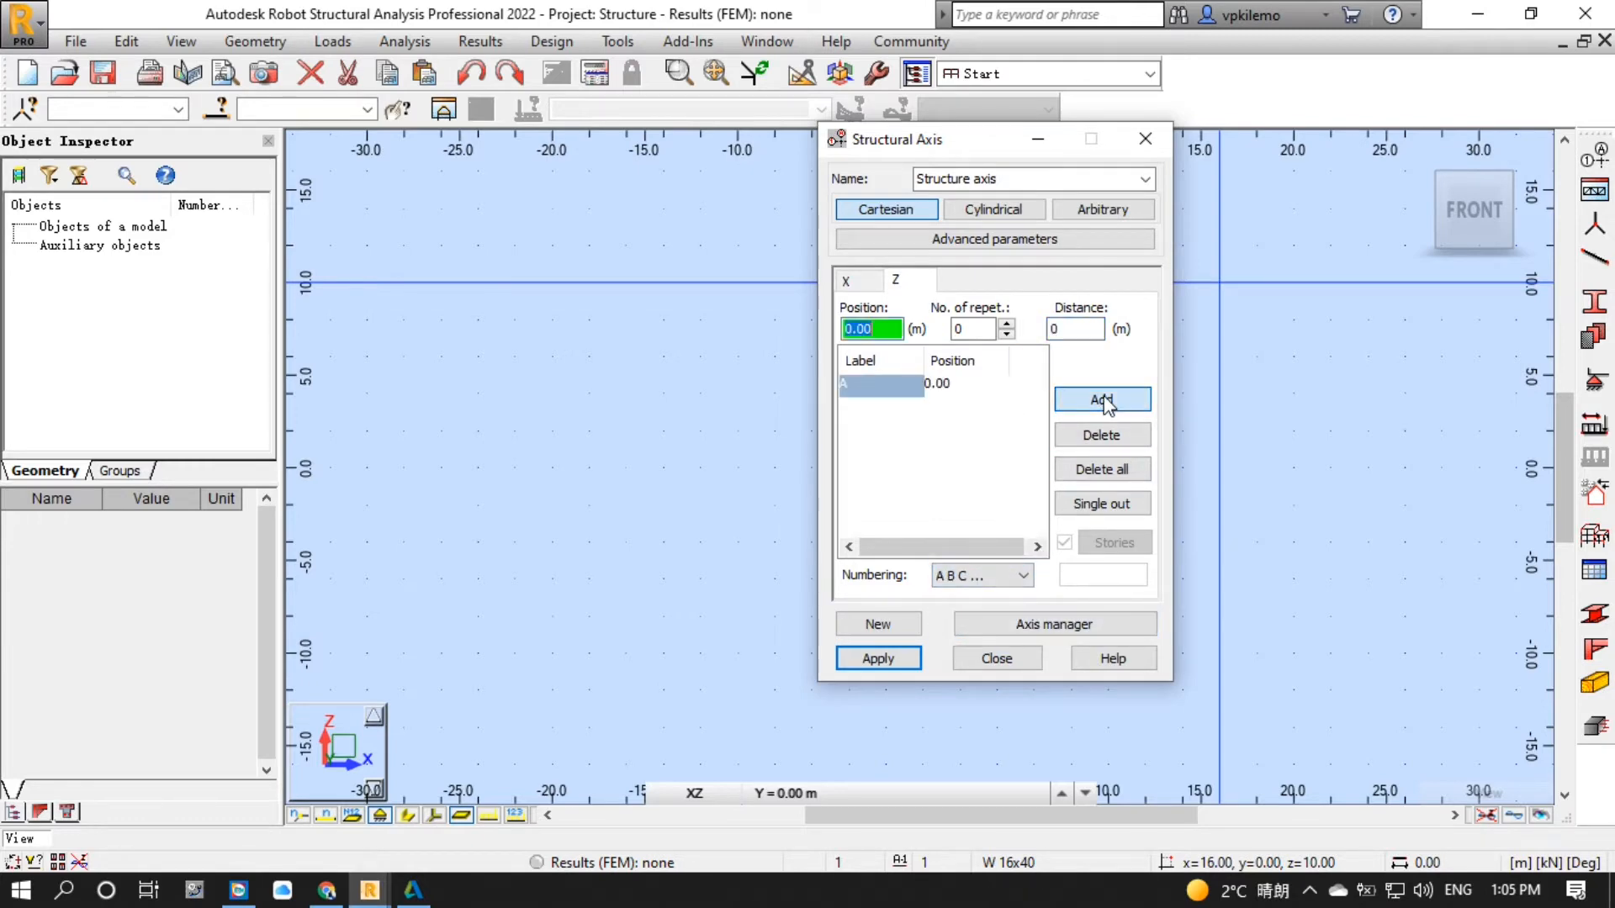
pyautogui.click(878, 659)
pyautogui.click(997, 658)
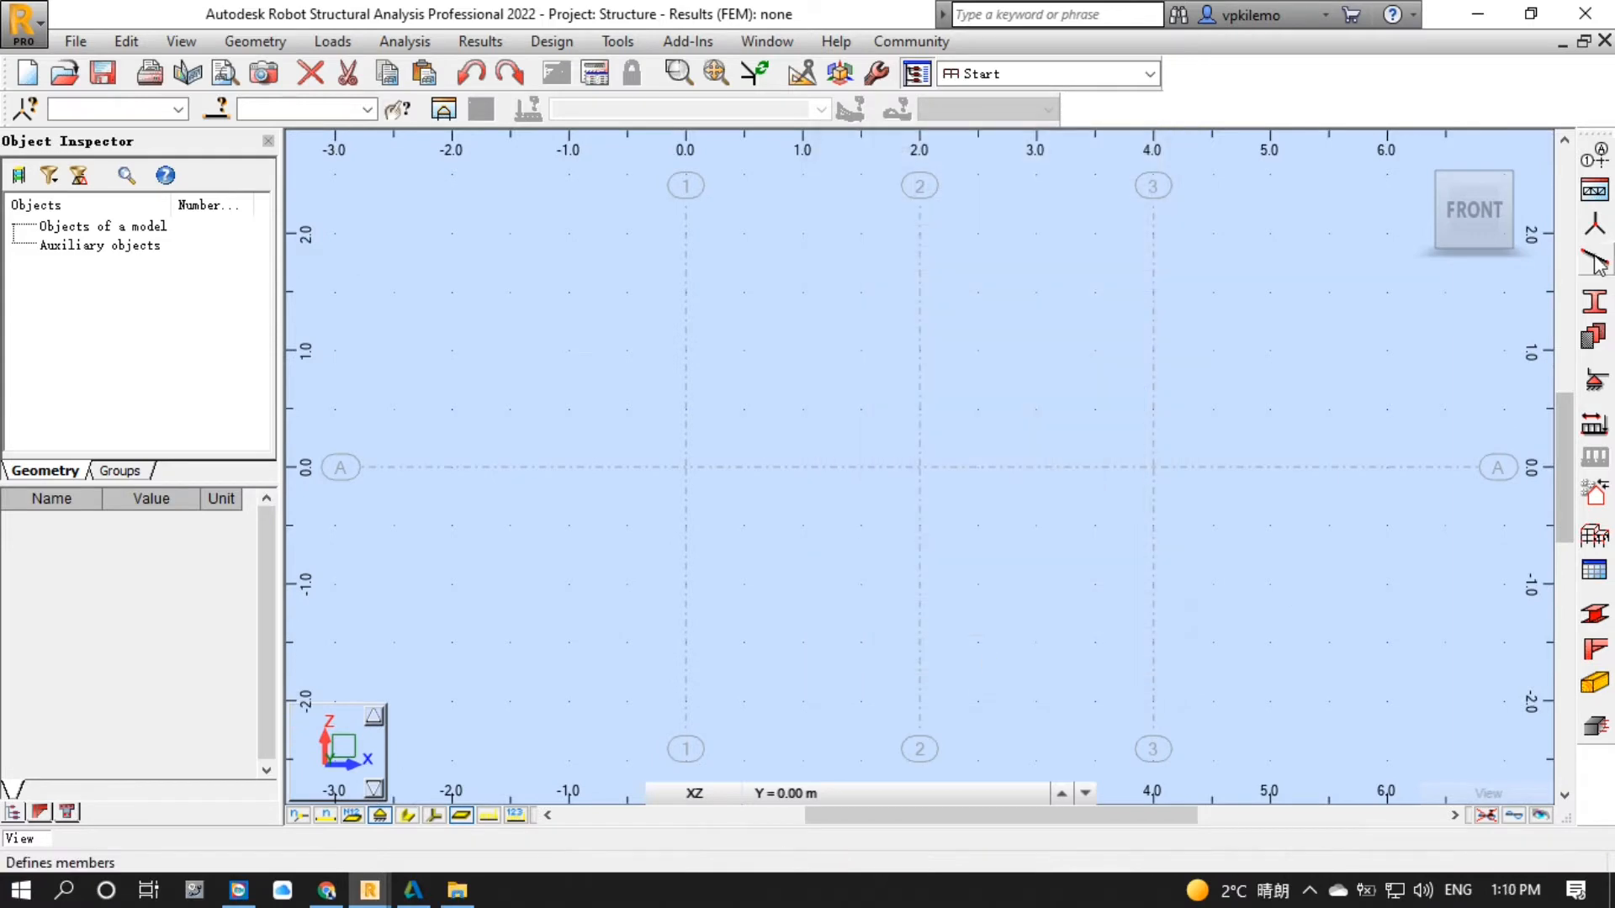
# Draw two consecutive Beam members with section W 16x40 along axis A, from axis 1 to axis 2 and from axis 2 to axis 3.
pyautogui.click(1595, 258)
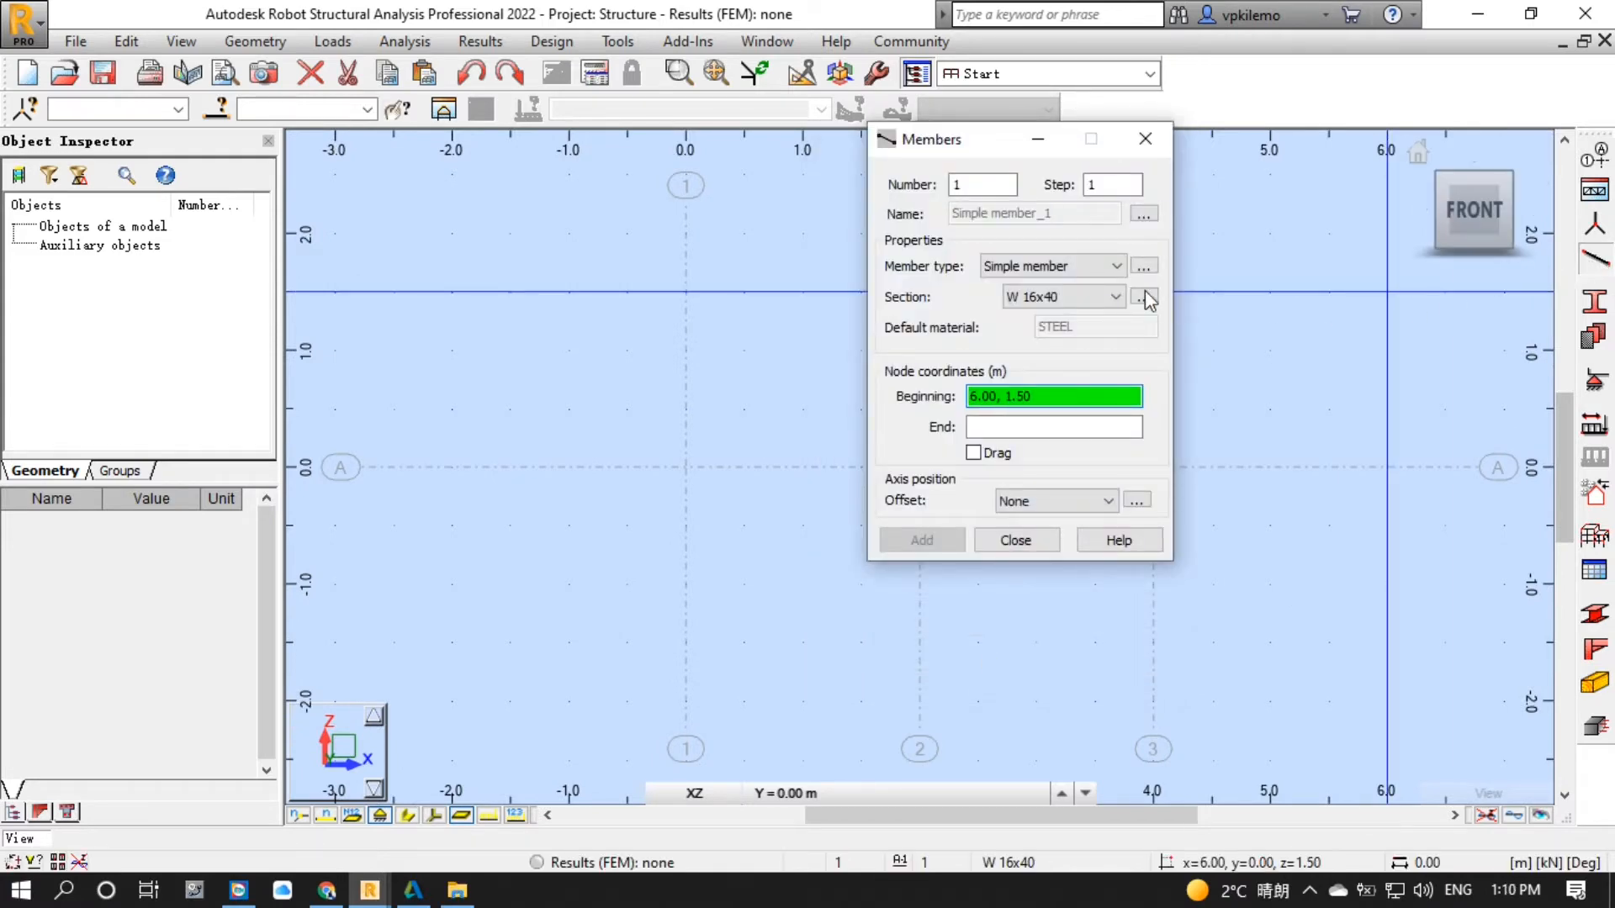
pyautogui.click(1074, 267)
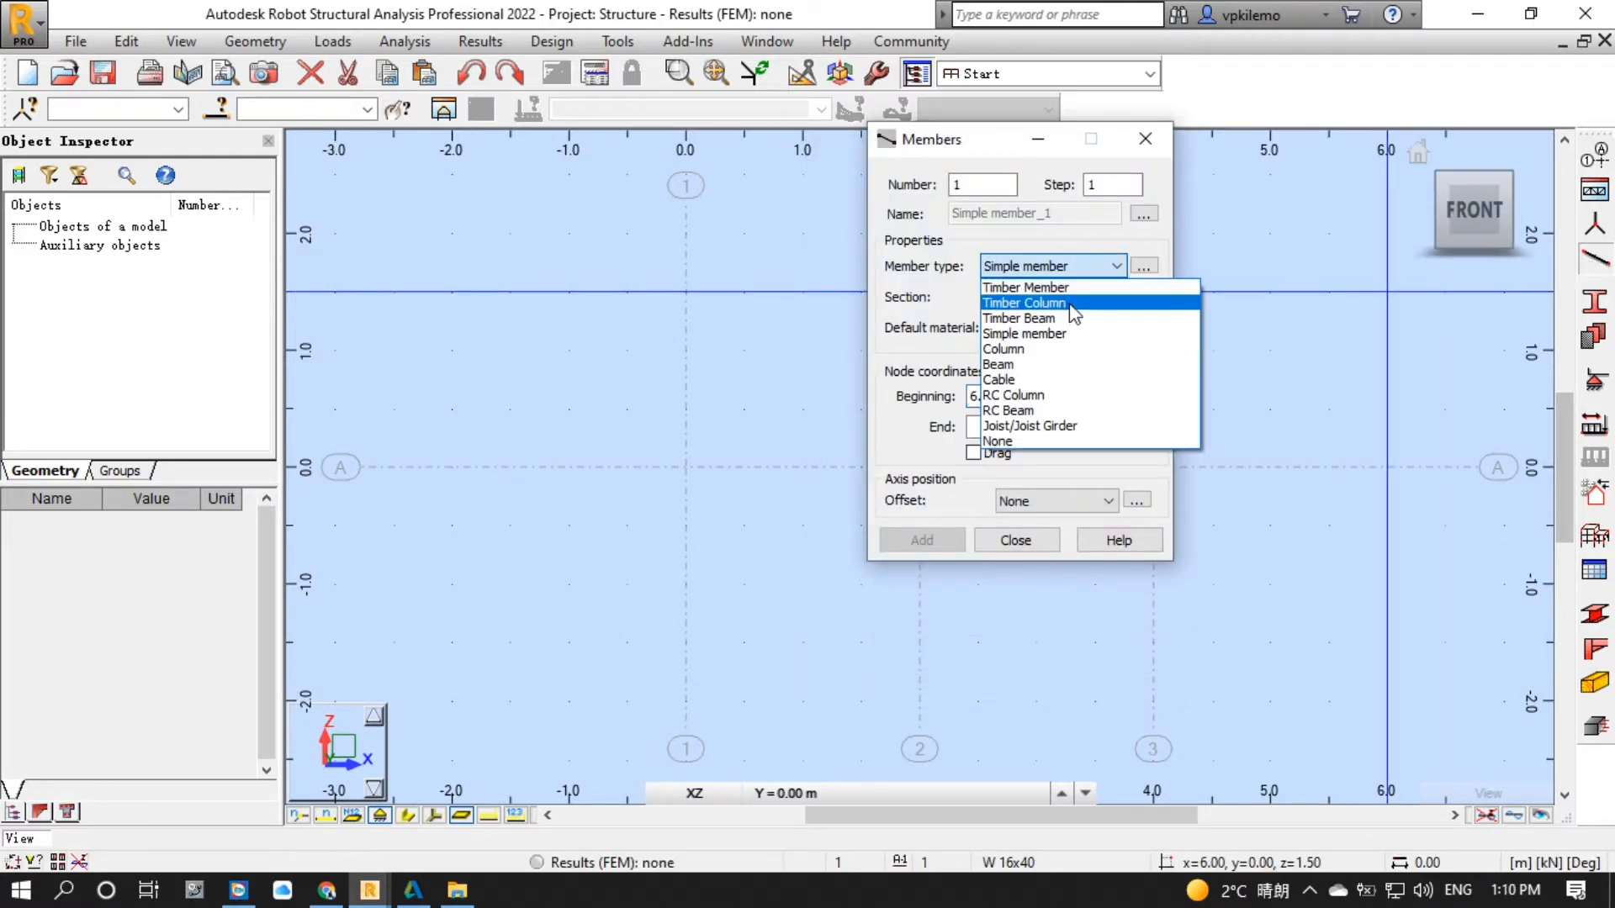
pyautogui.click(1057, 367)
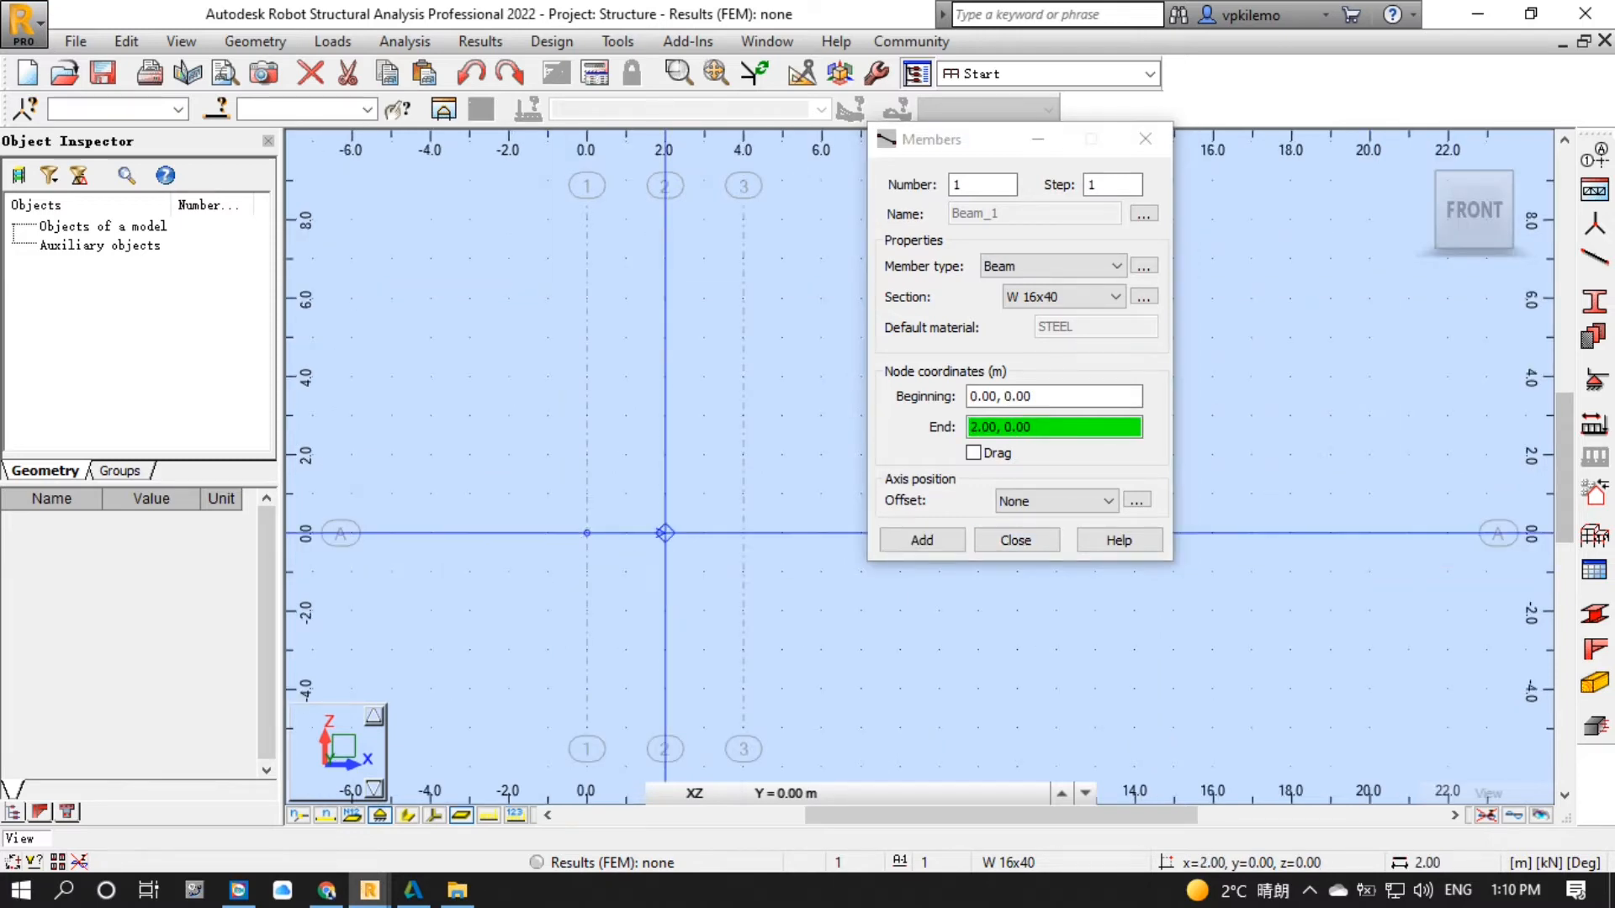
pyautogui.click(665, 534)
pyautogui.click(743, 533)
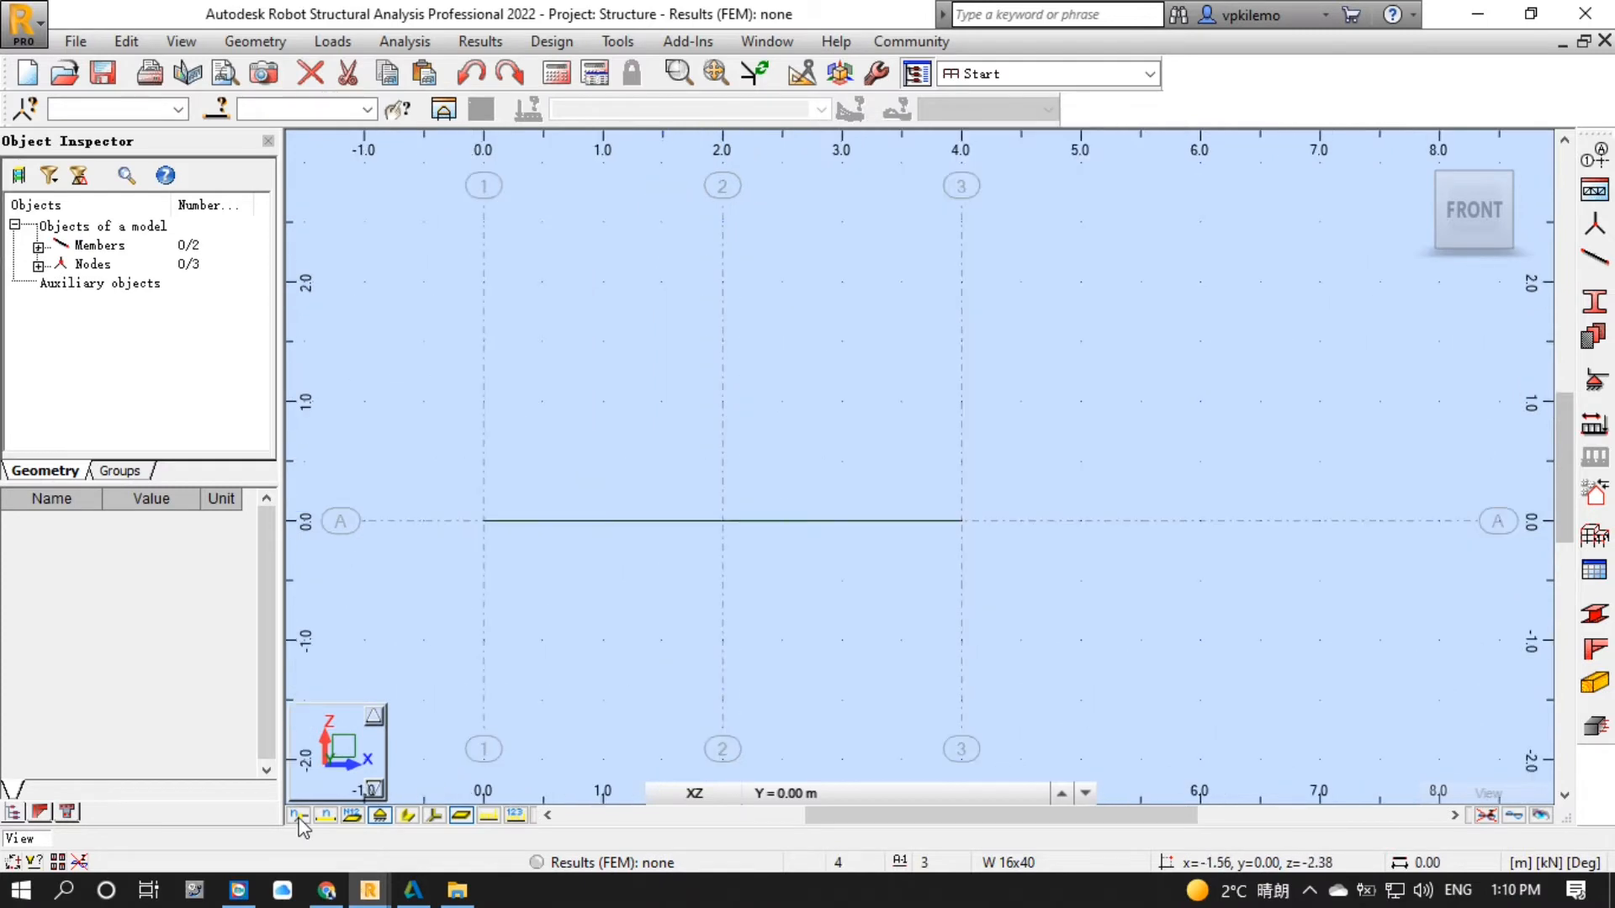
# Display the member numbers and divide the beam between axes 2 and 3 into 2 segments.
pyautogui.click(300, 815)
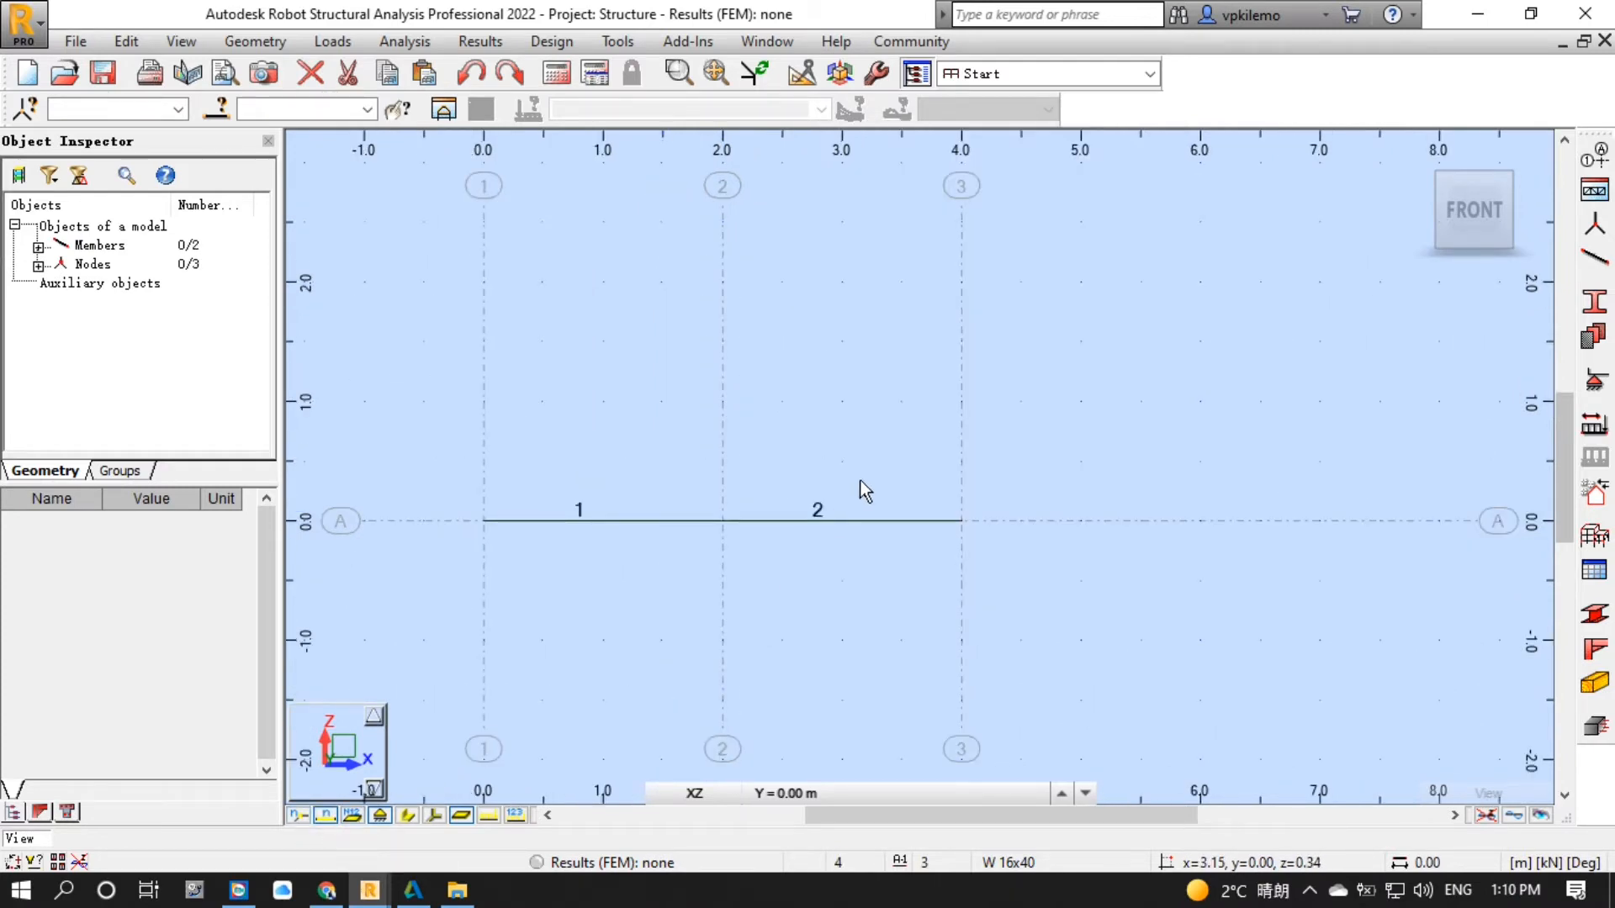
pyautogui.moveTo(860, 481); pyautogui.dragTo(801, 565)
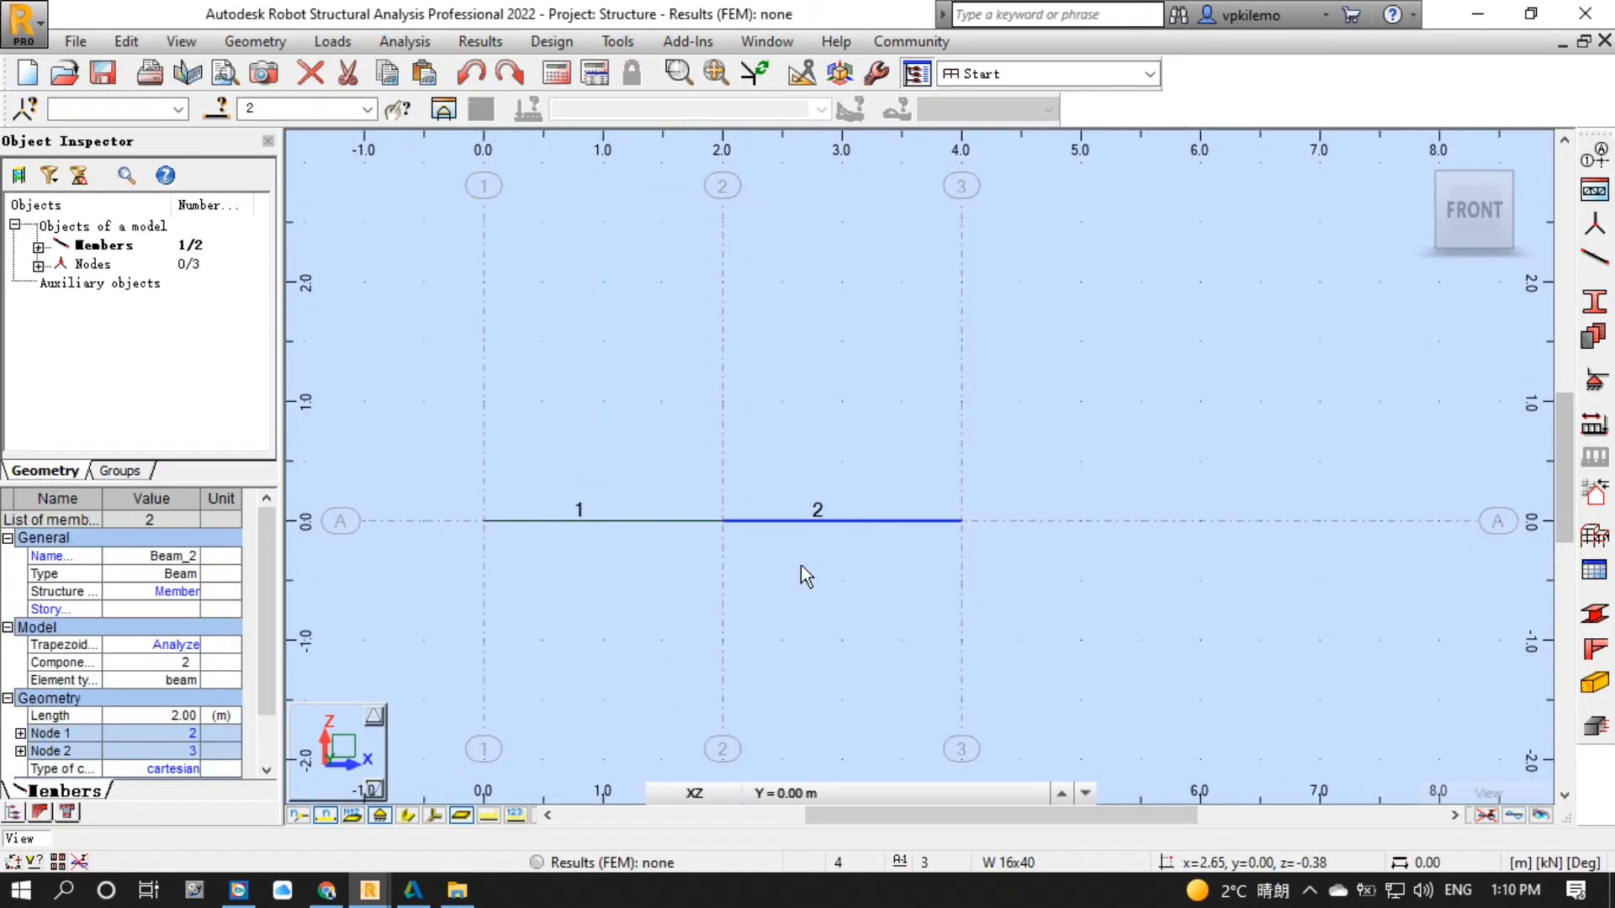
pyautogui.click(126, 42)
pyautogui.click(193, 462)
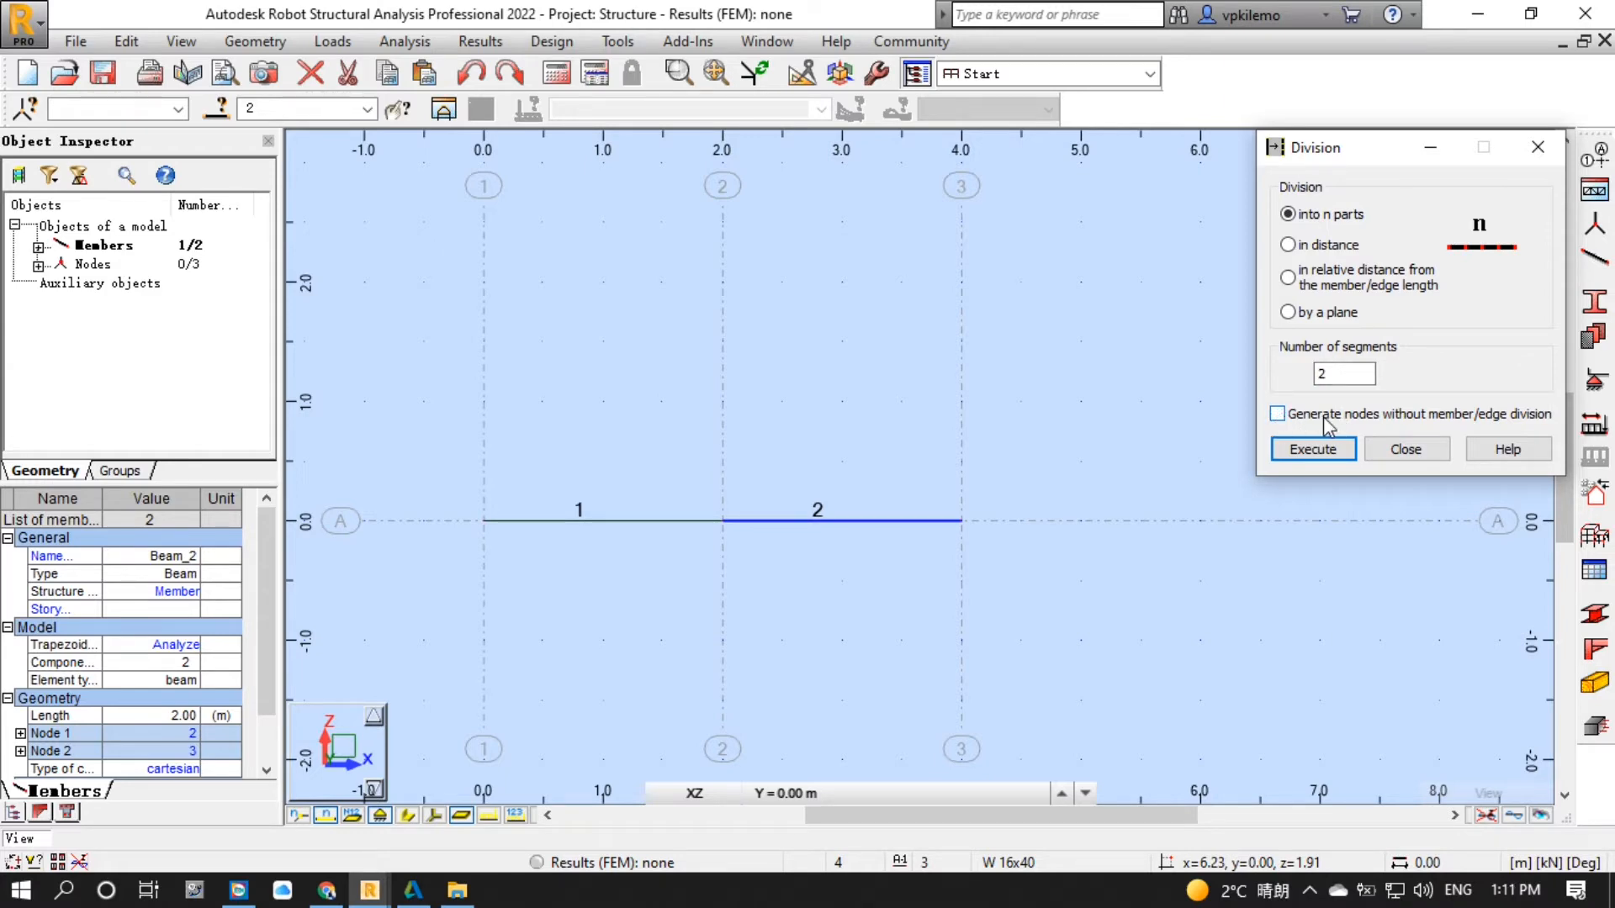
pyautogui.click(1312, 449)
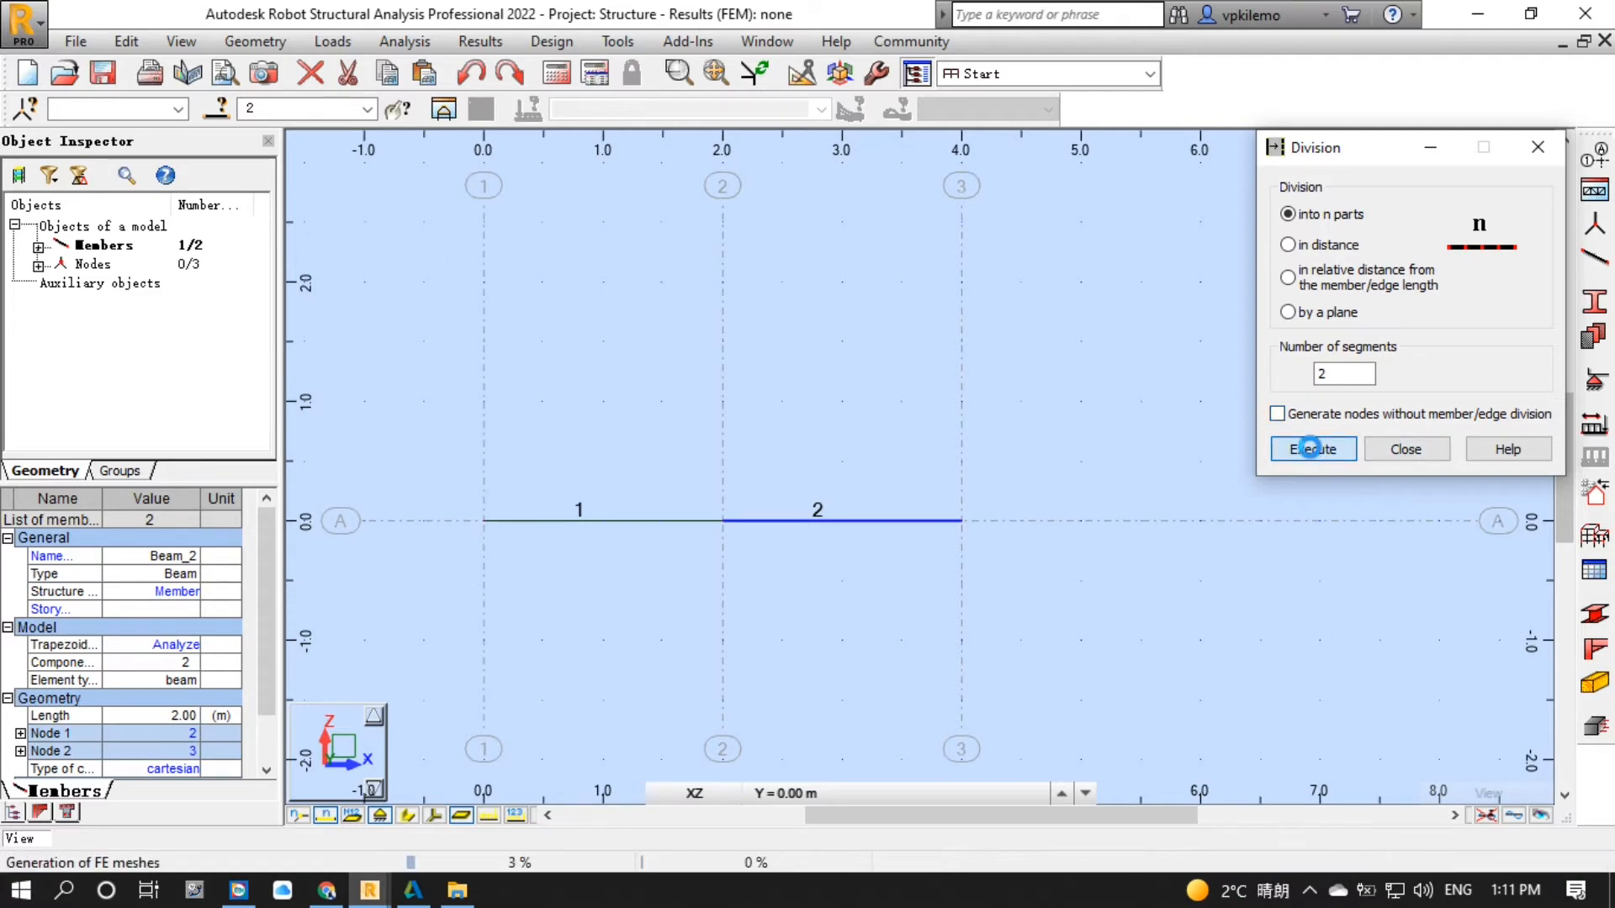
pyautogui.click(1418, 454)
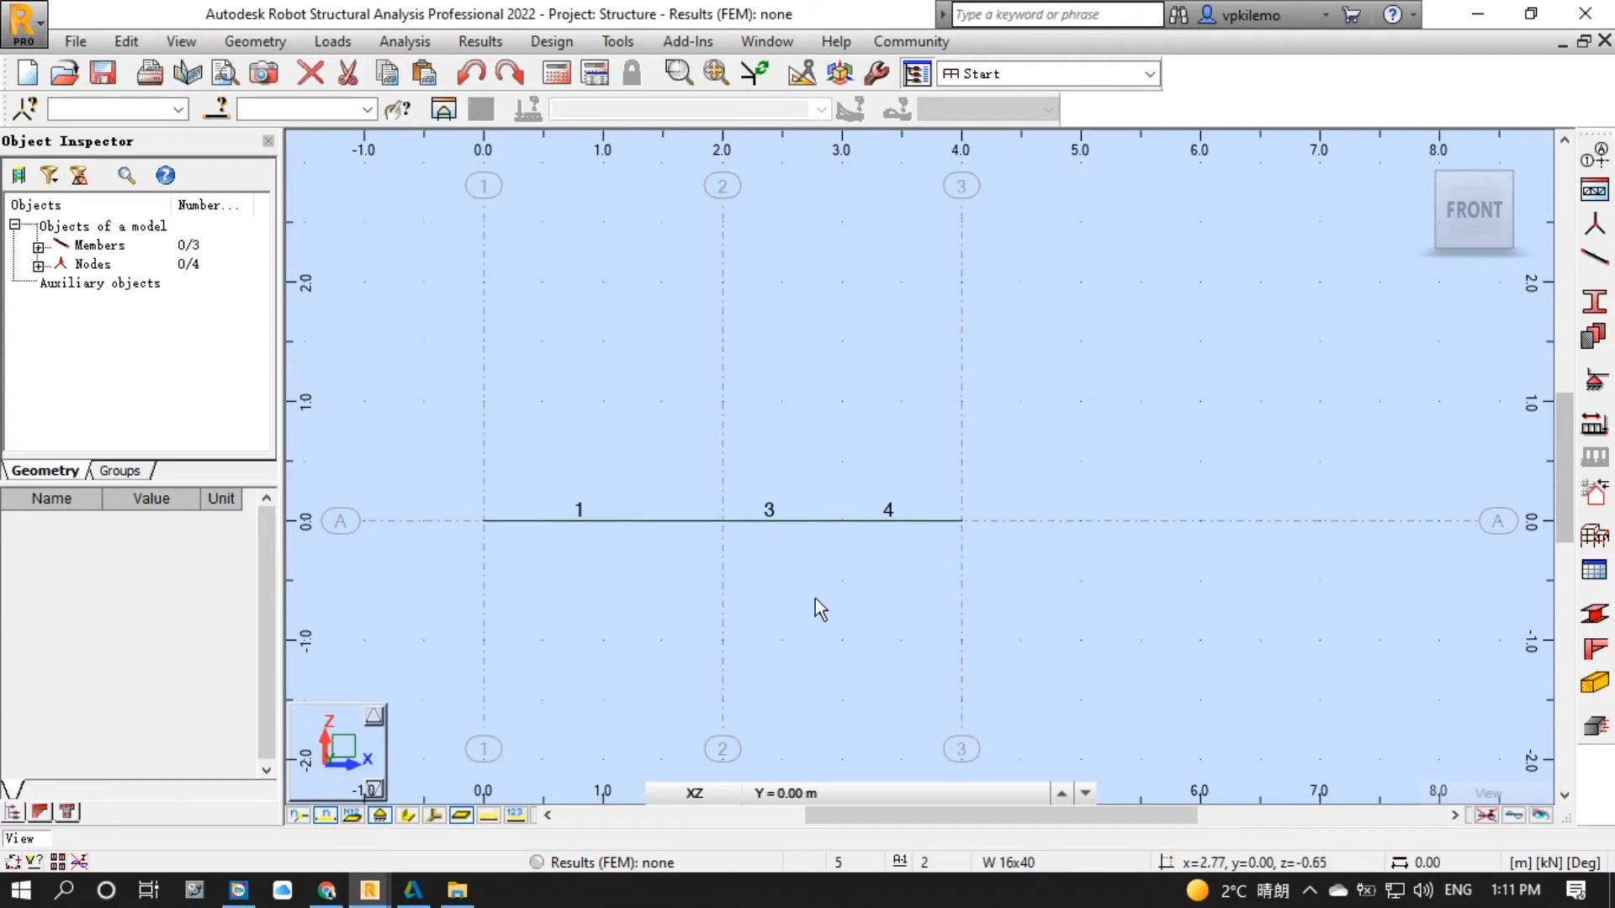
# Display the node numbers and assign Roller supports fixed in UZ to nodes 2 and 3.
pyautogui.click(299, 816)
pyautogui.click(1595, 380)
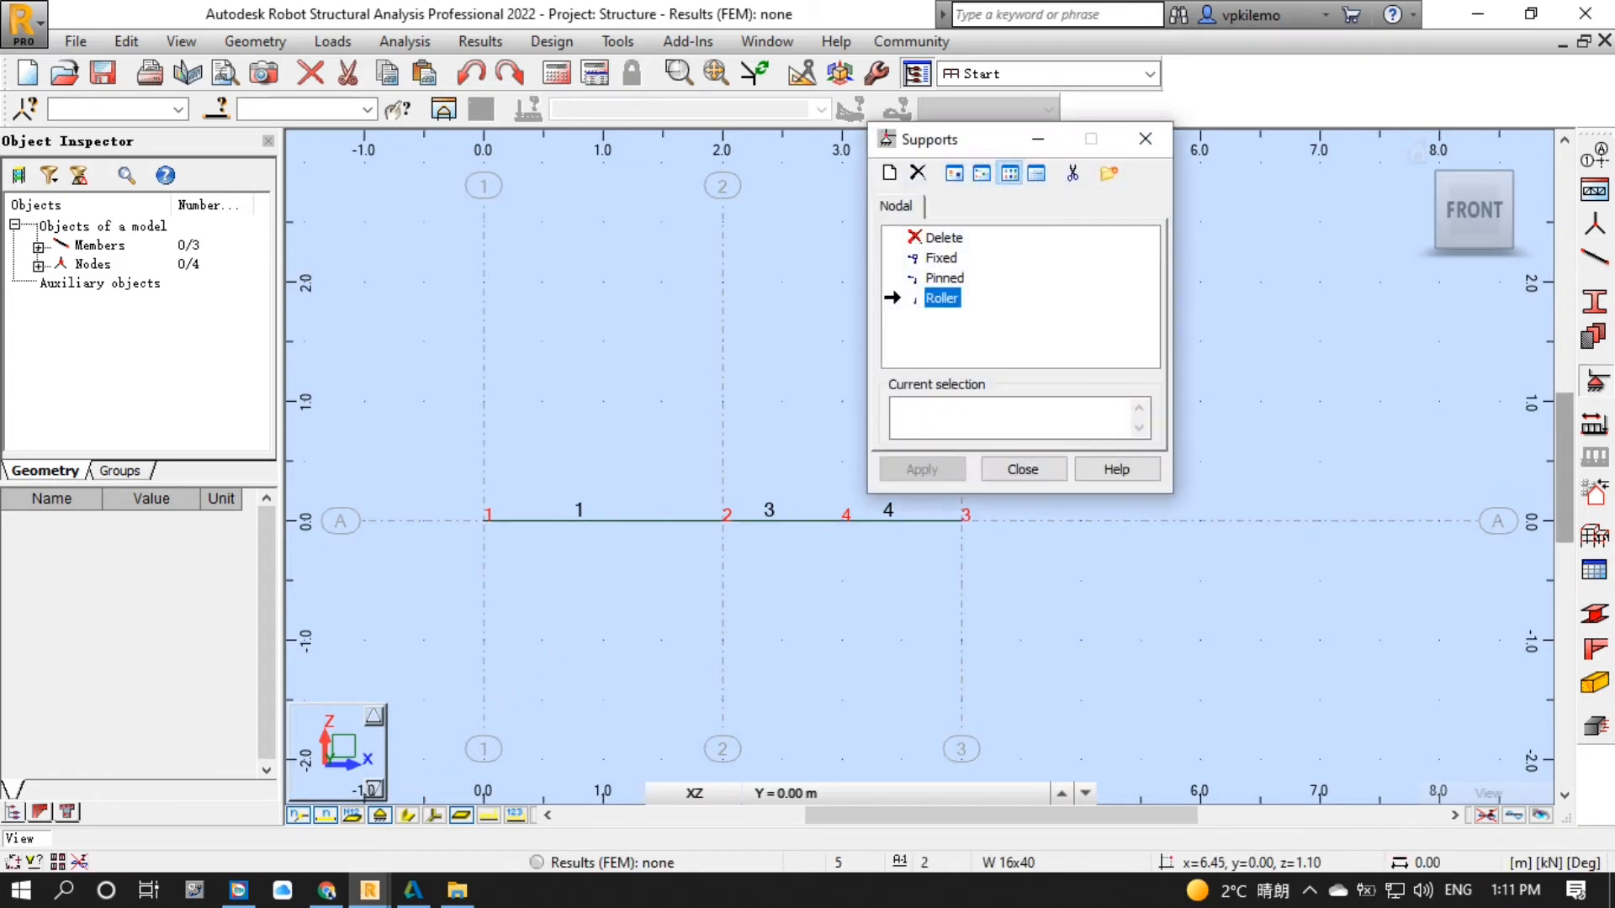
pyautogui.doubleClick(940, 299)
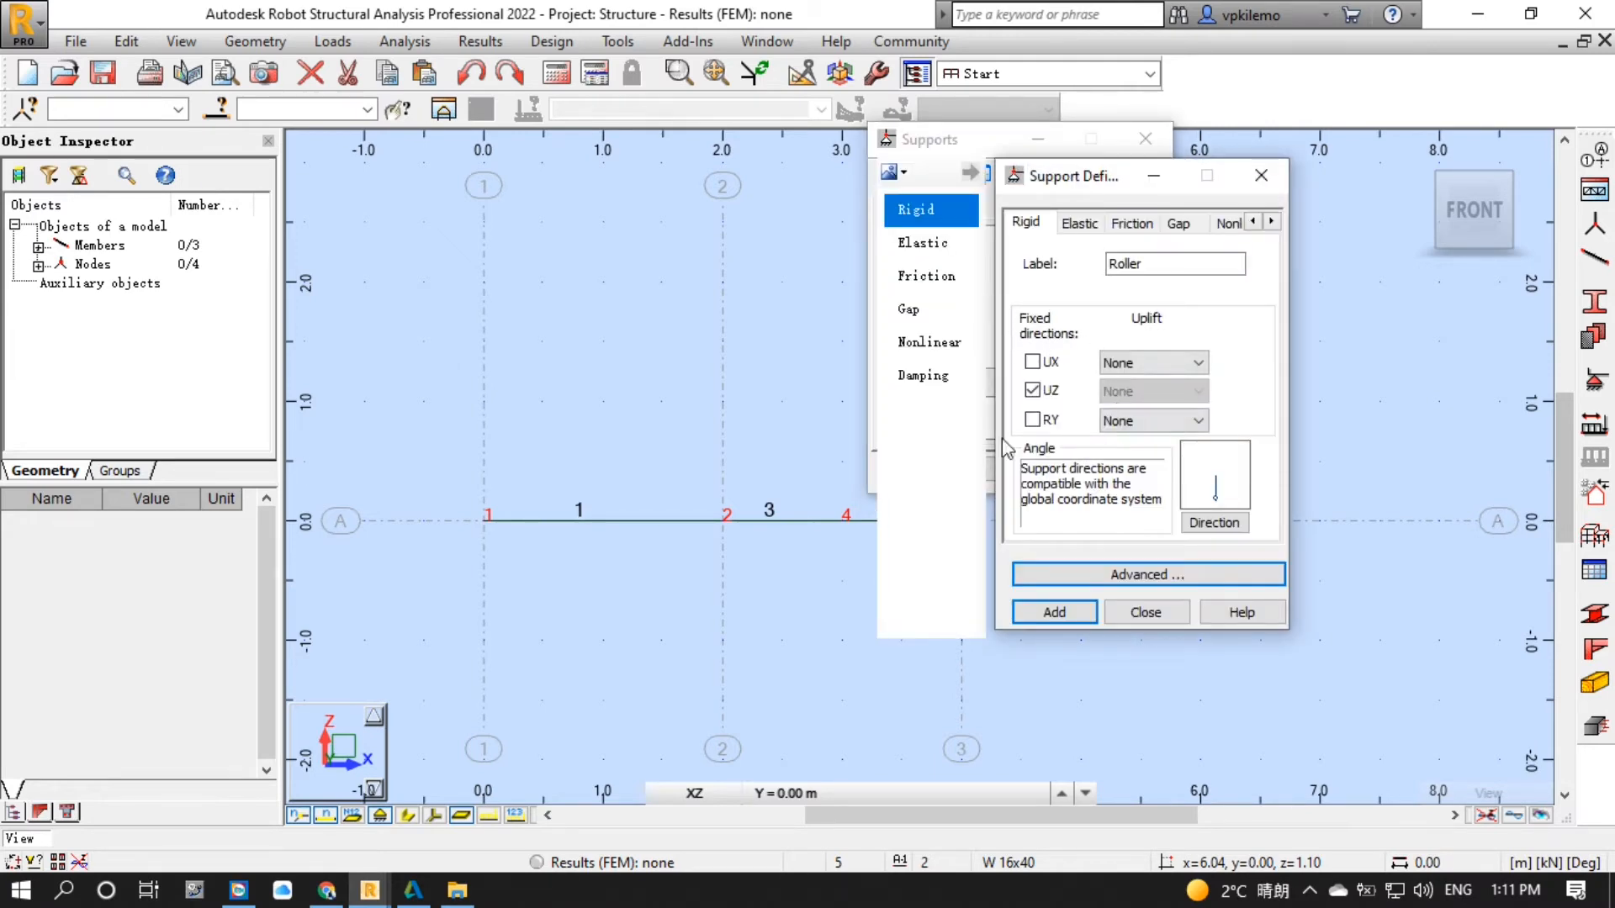
pyautogui.click(1054, 612)
pyautogui.click(1145, 614)
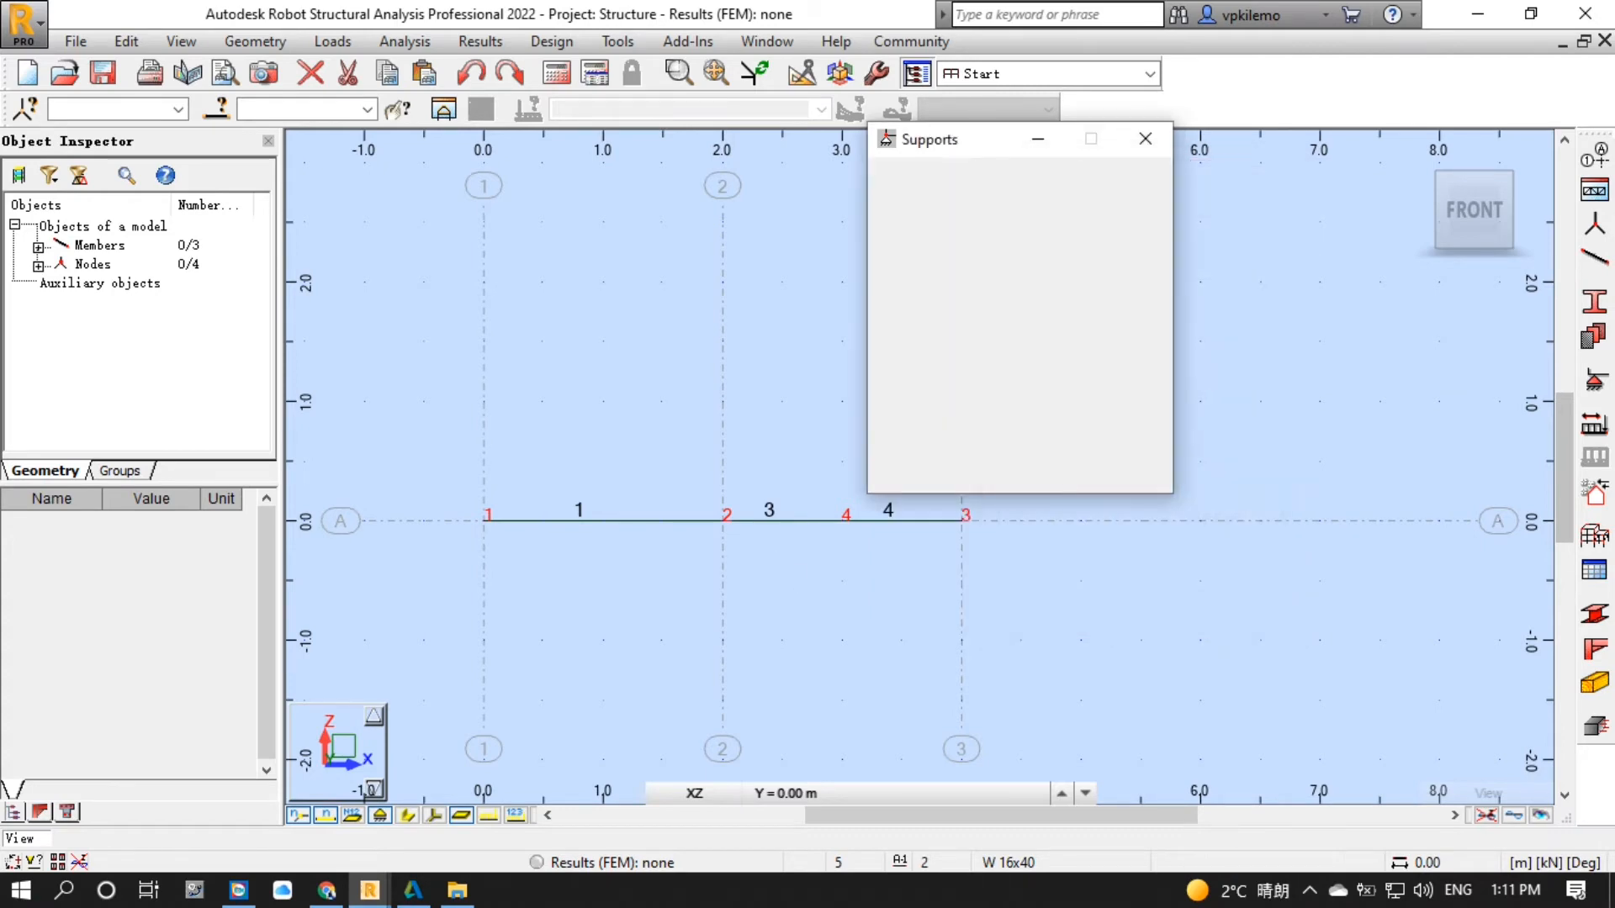
pyautogui.click(723, 523)
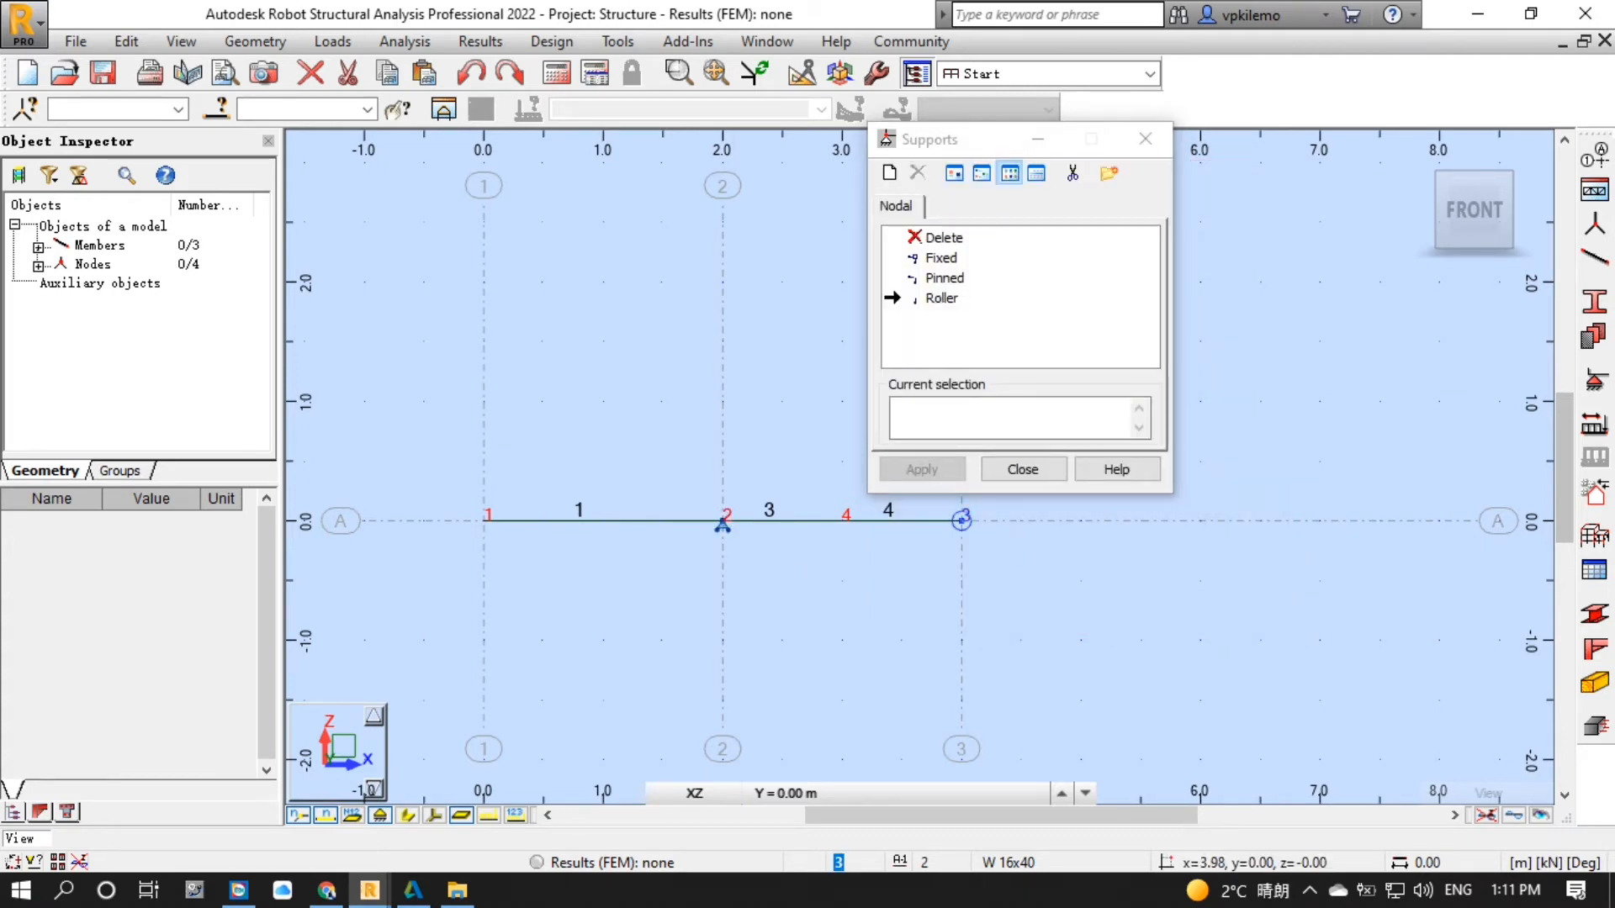
pyautogui.click(961, 521)
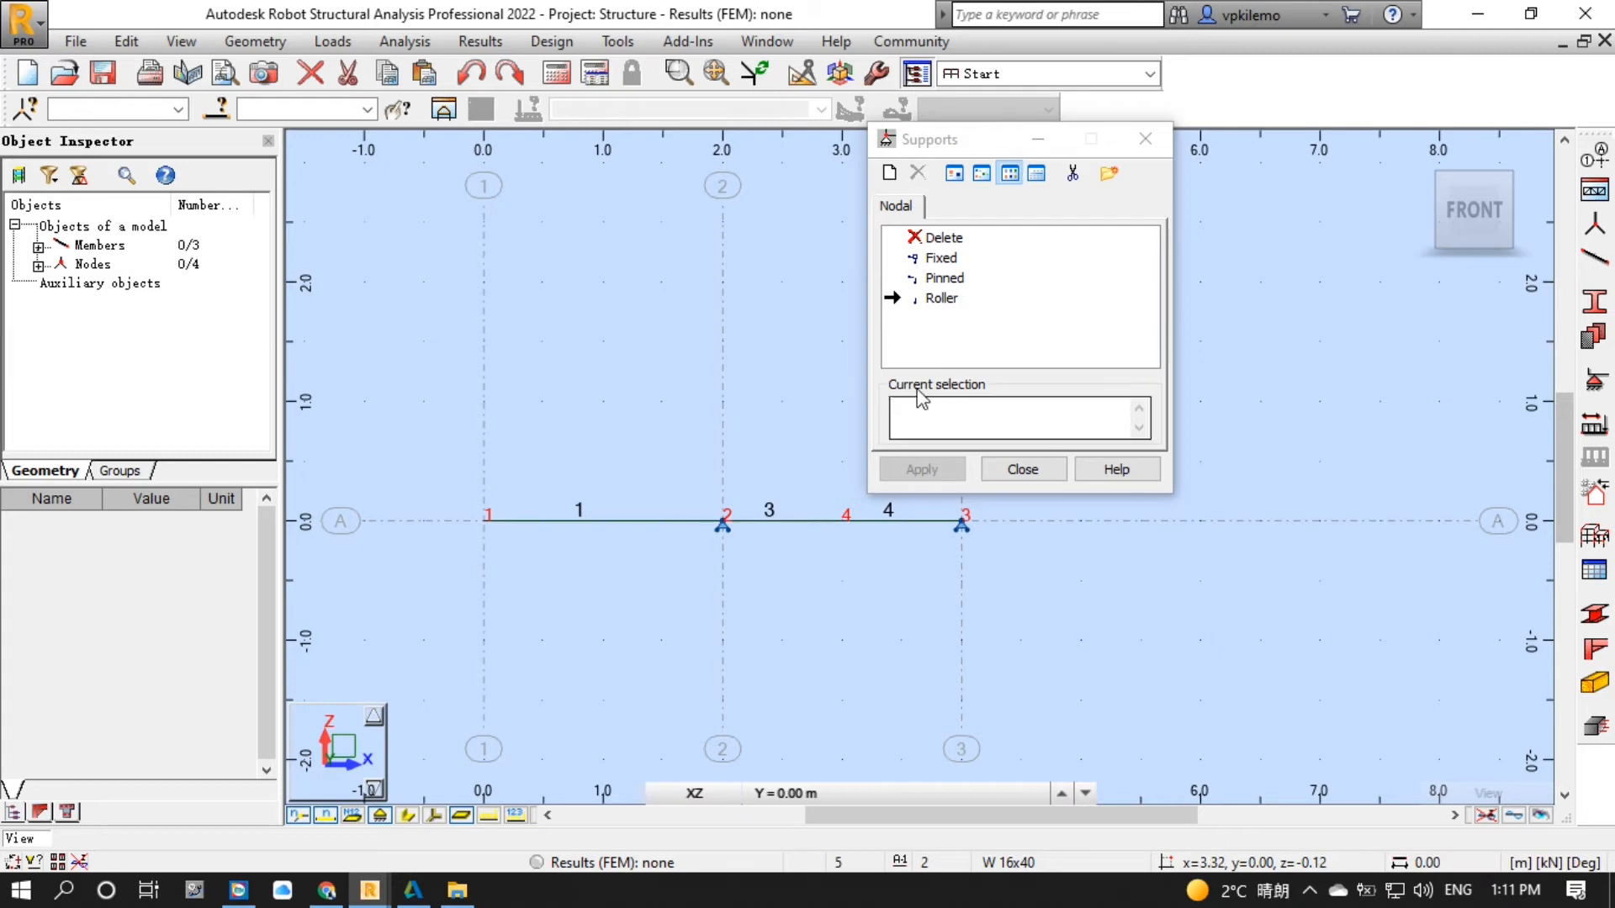
# Check the Pinned support definition and assign a Pinned support to node 1.
pyautogui.doubleClick(942, 278)
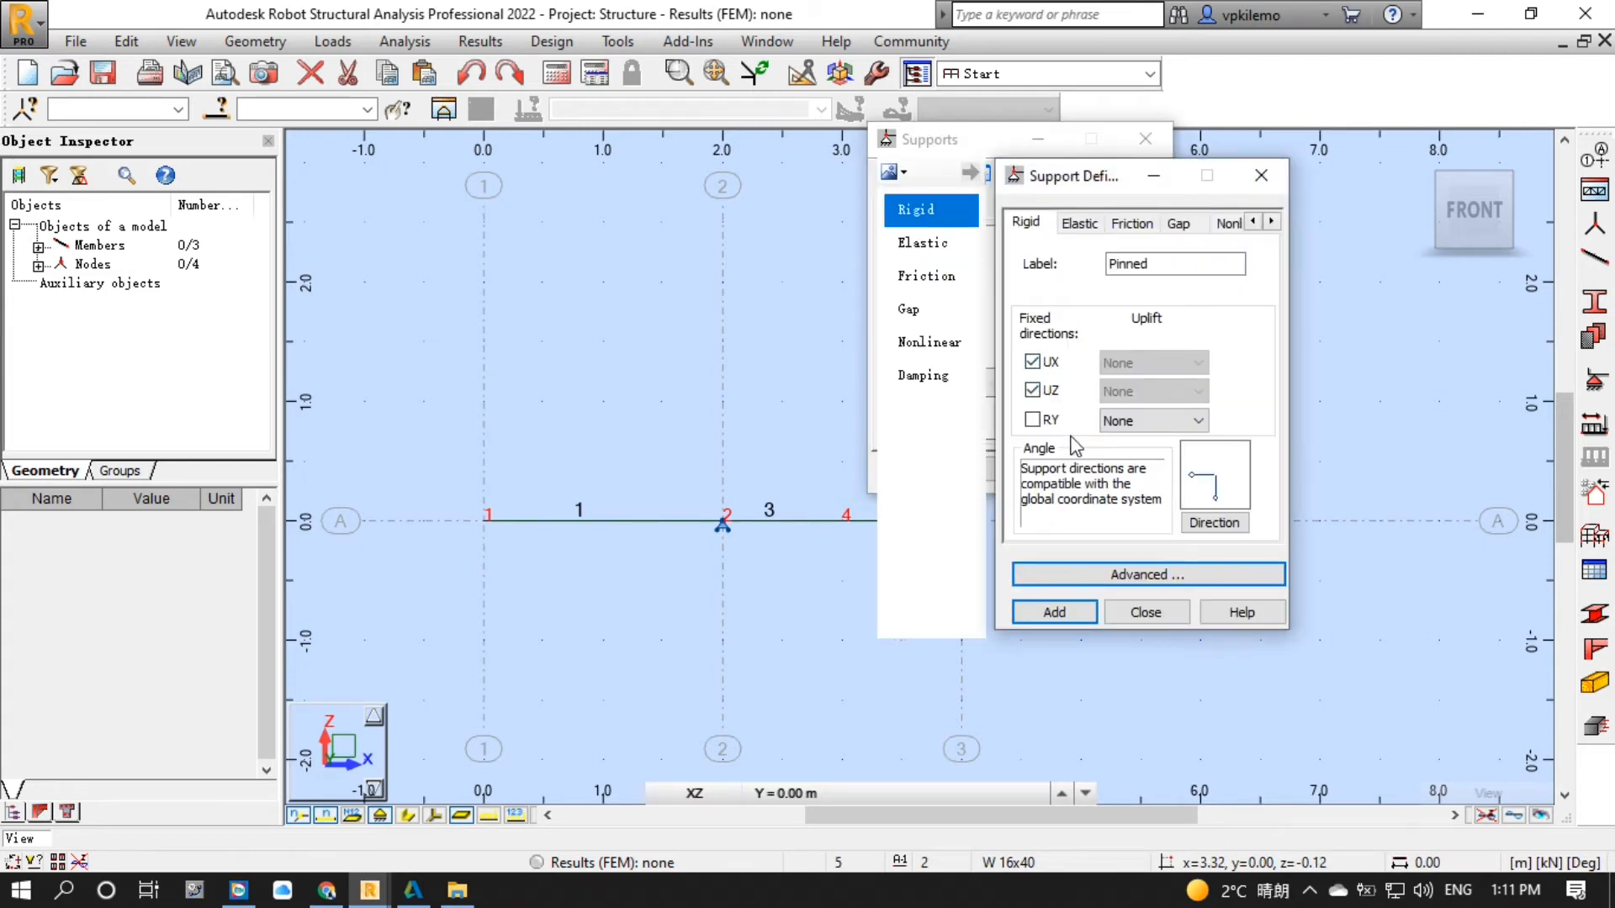
pyautogui.click(1136, 613)
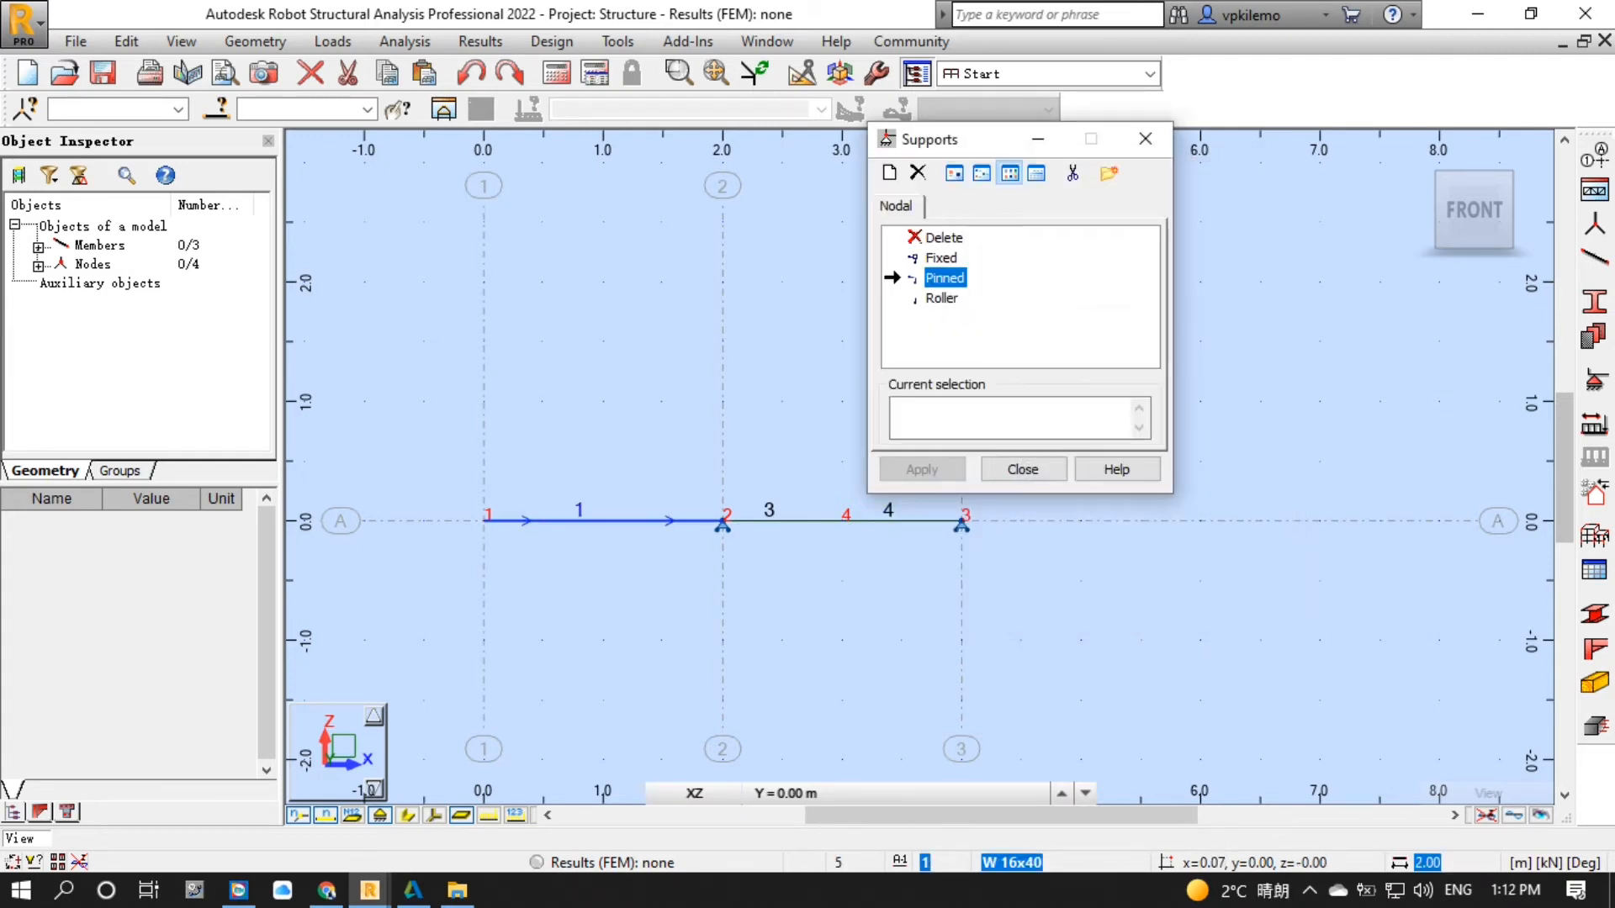
pyautogui.click(486, 521)
pyautogui.click(1023, 469)
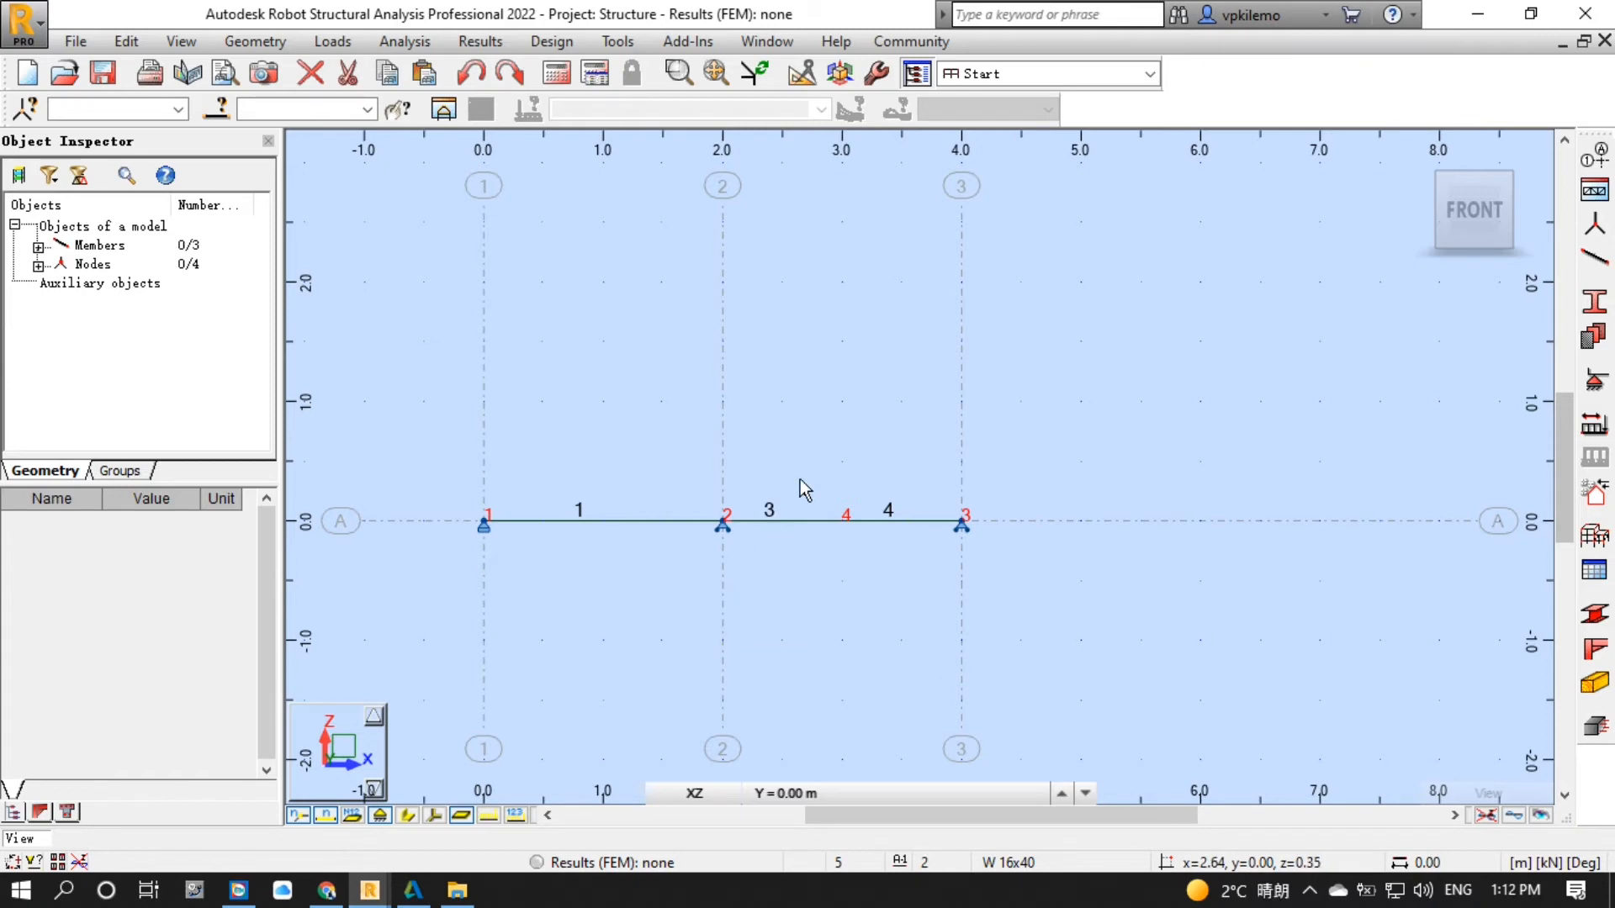
# Apply a Fixed-Pinned member release to member 3, between nodes 2 and 4.
pyautogui.click(769, 543)
pyautogui.click(255, 41)
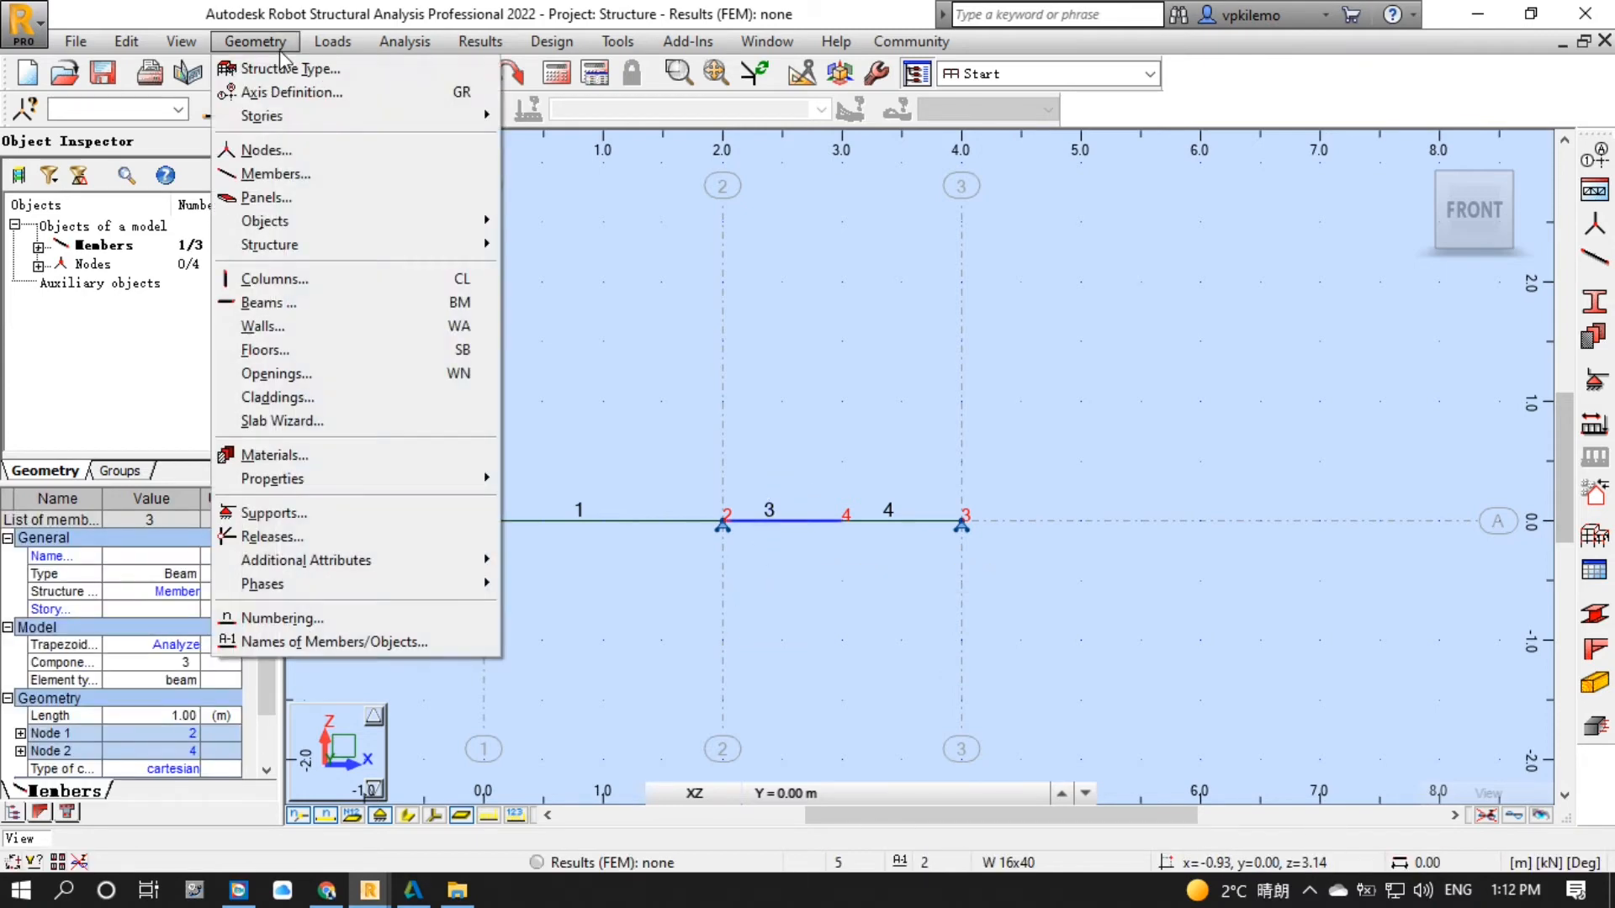
pyautogui.click(340, 537)
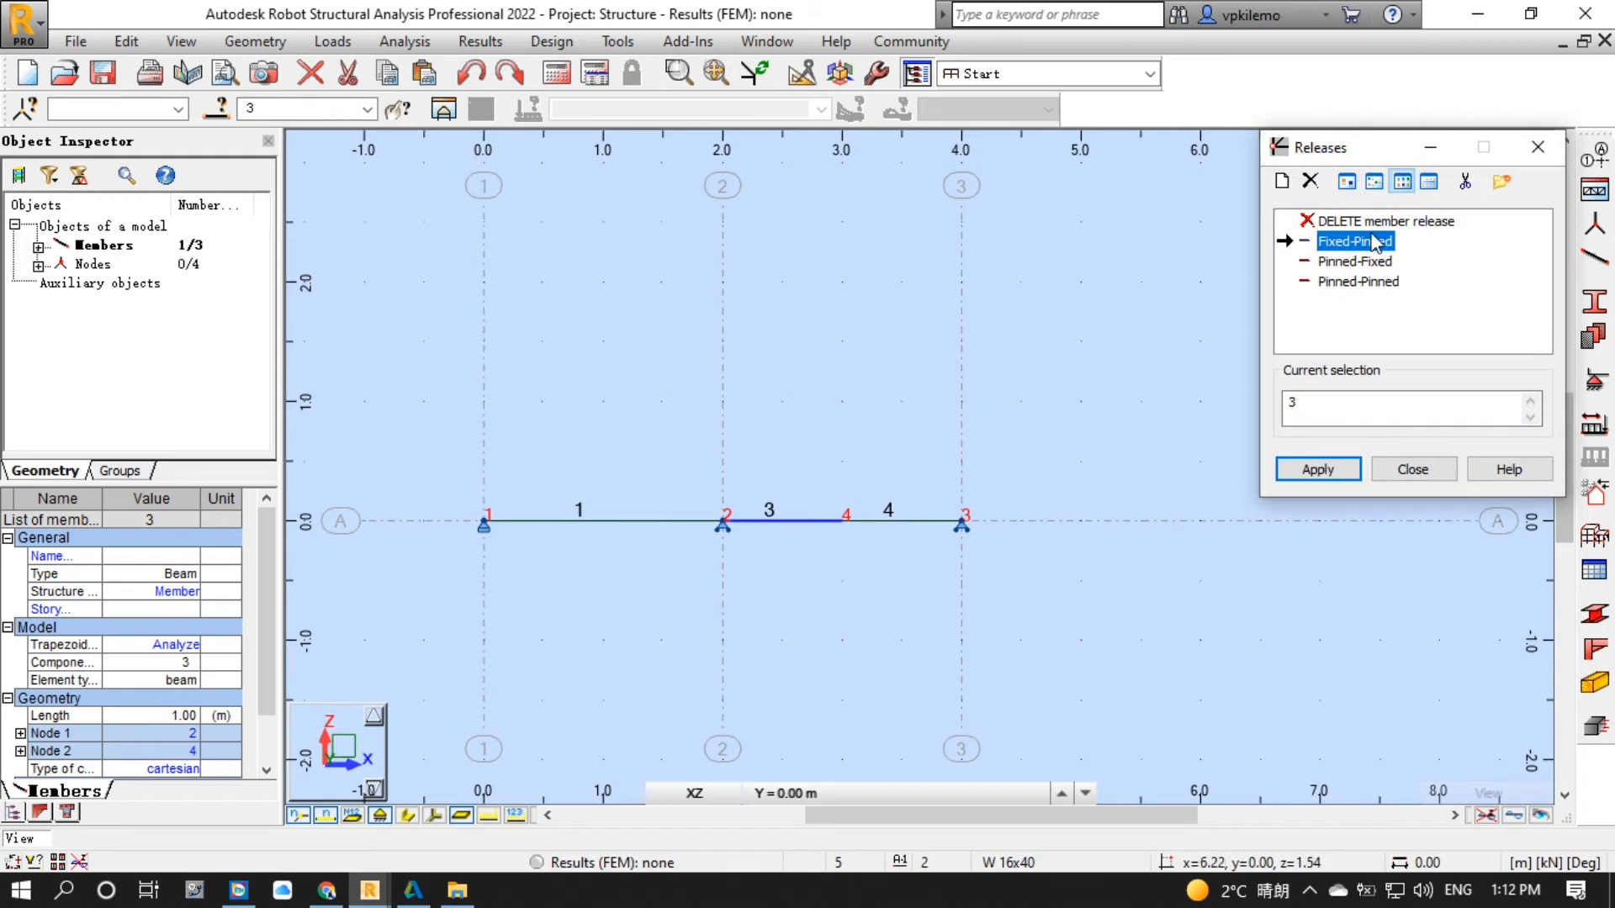
pyautogui.click(1317, 469)
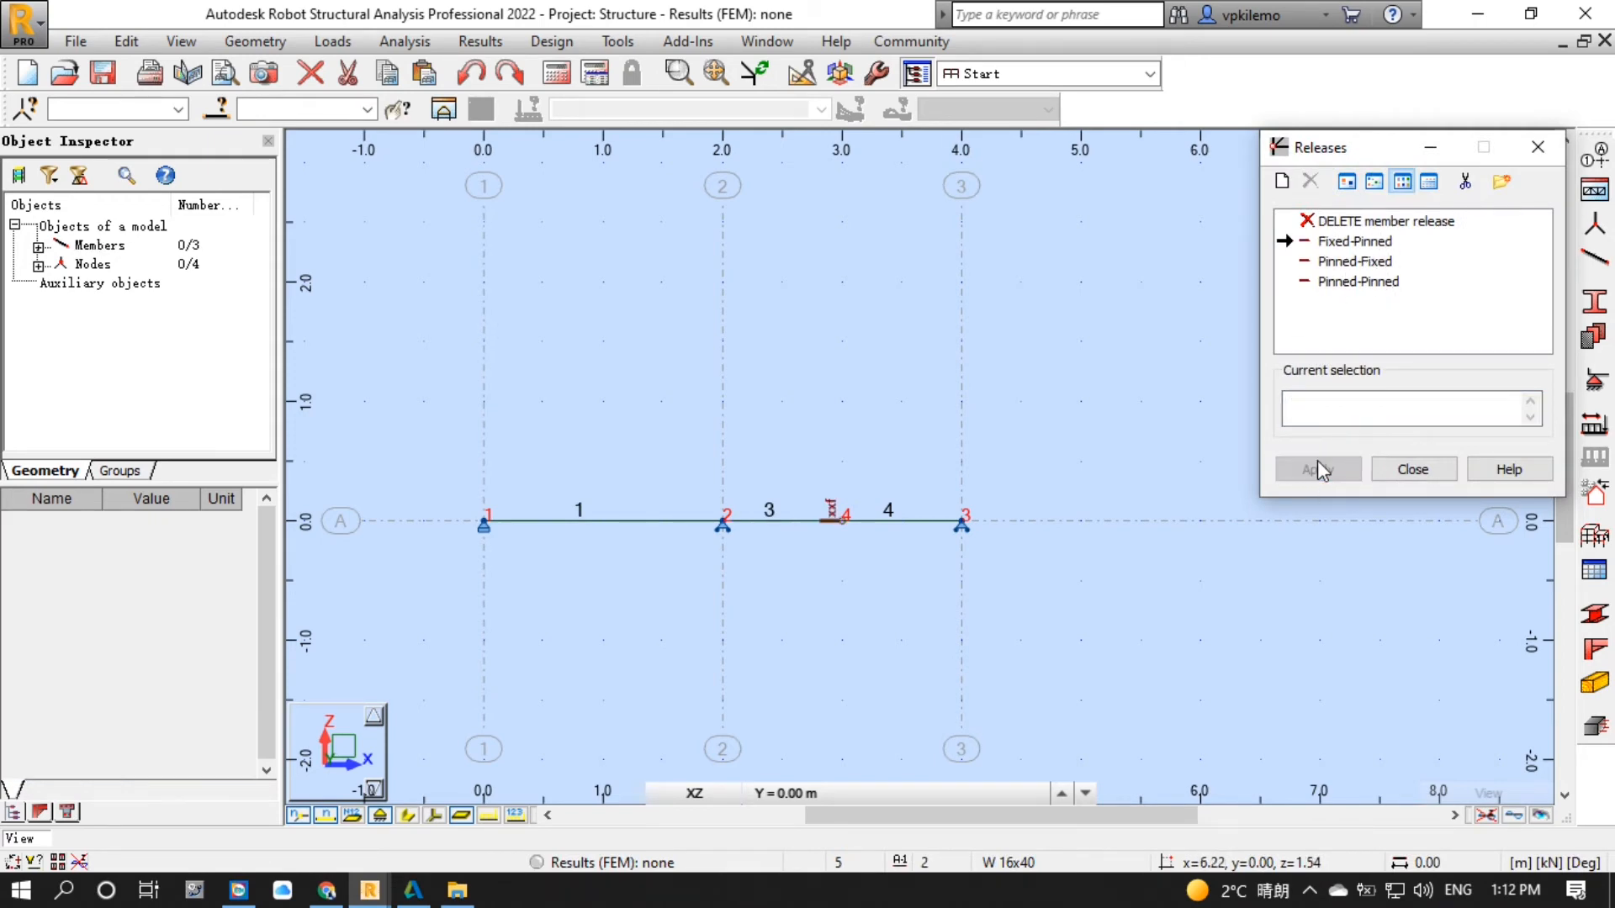
# Finish the release assignment and hide the node and member numbers.
pyautogui.click(1413, 469)
pyautogui.click(299, 814)
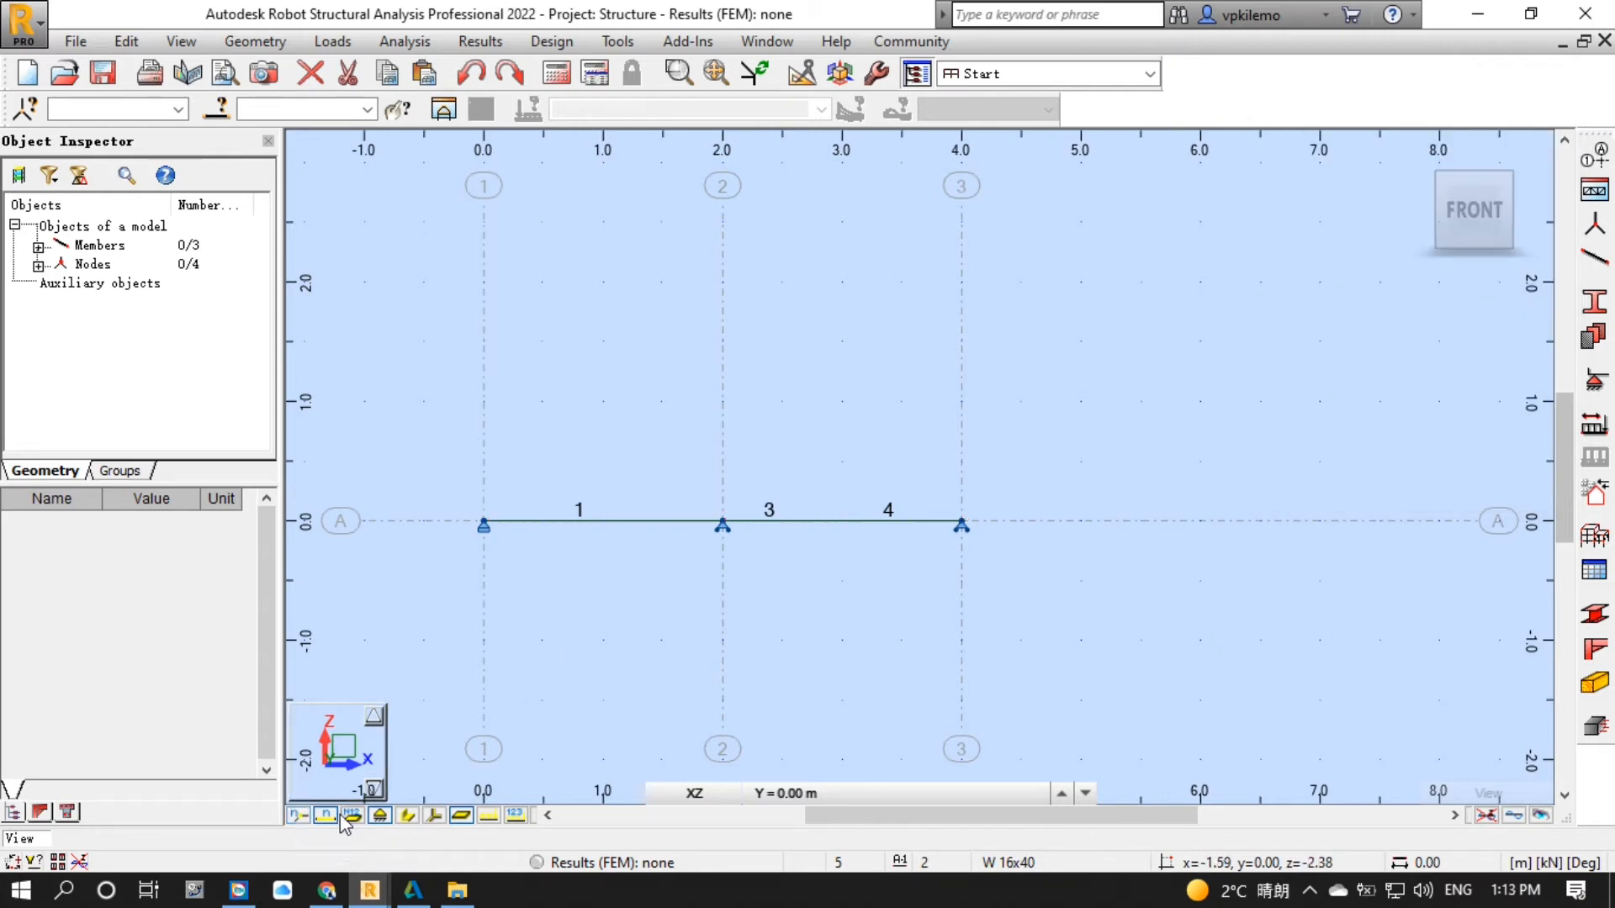
pyautogui.click(325, 814)
# Switch off the display of the Structure axis set in the manager of structural axes.
pyautogui.click(1593, 157)
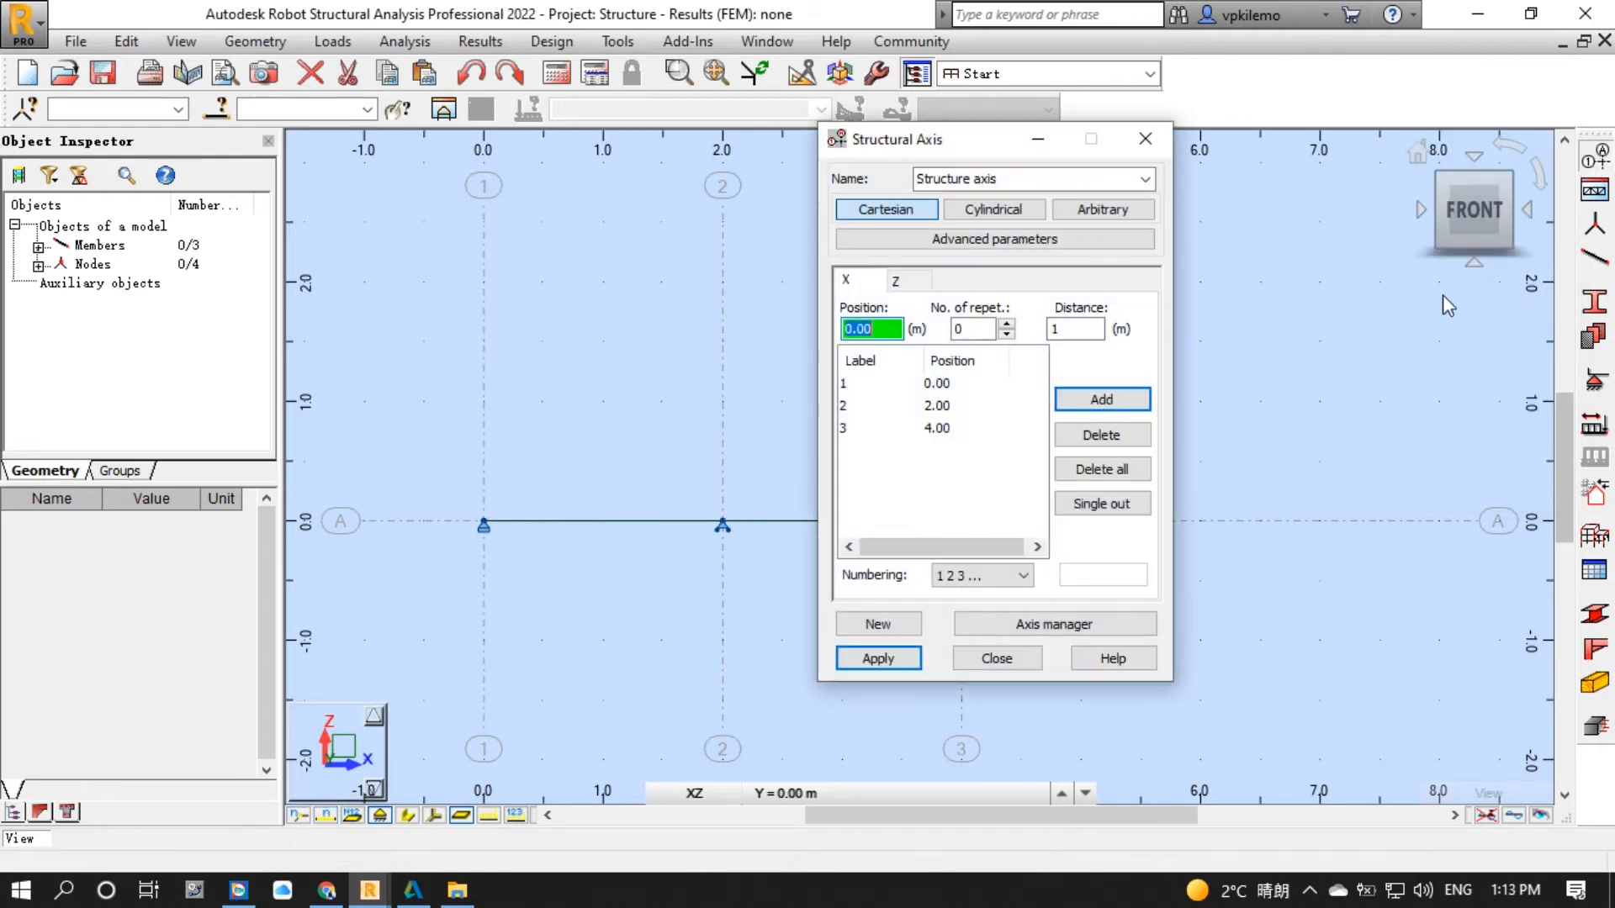
pyautogui.click(1037, 623)
pyautogui.click(866, 302)
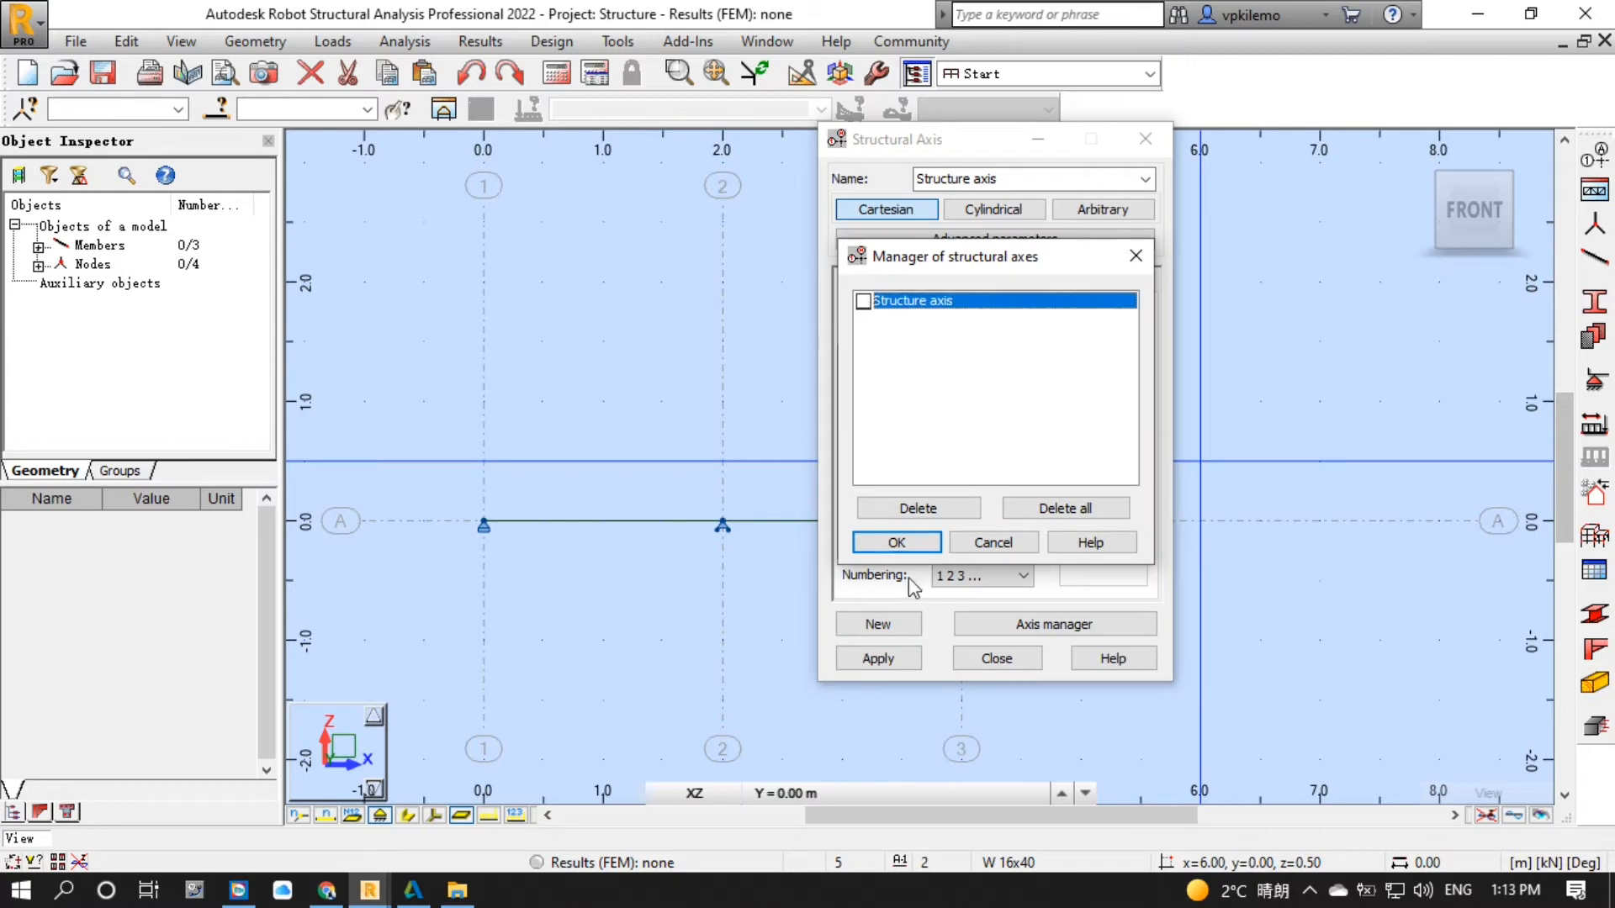
pyautogui.click(897, 544)
pyautogui.click(986, 658)
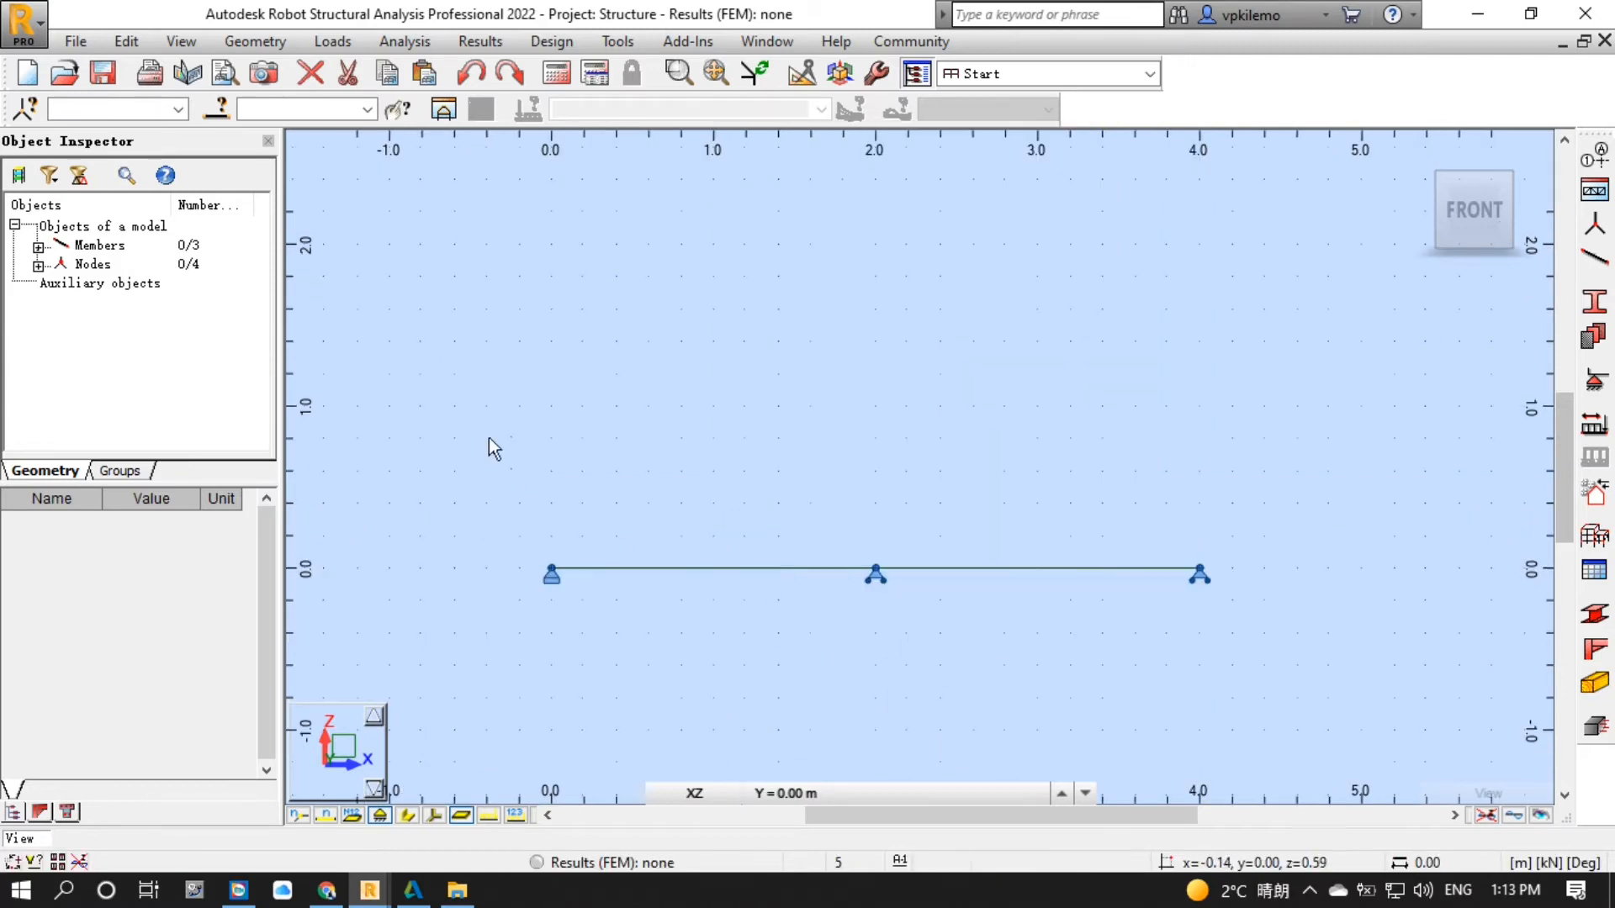
# Create a new moving load vehicle named Unit Load.
pyautogui.click(332, 42)
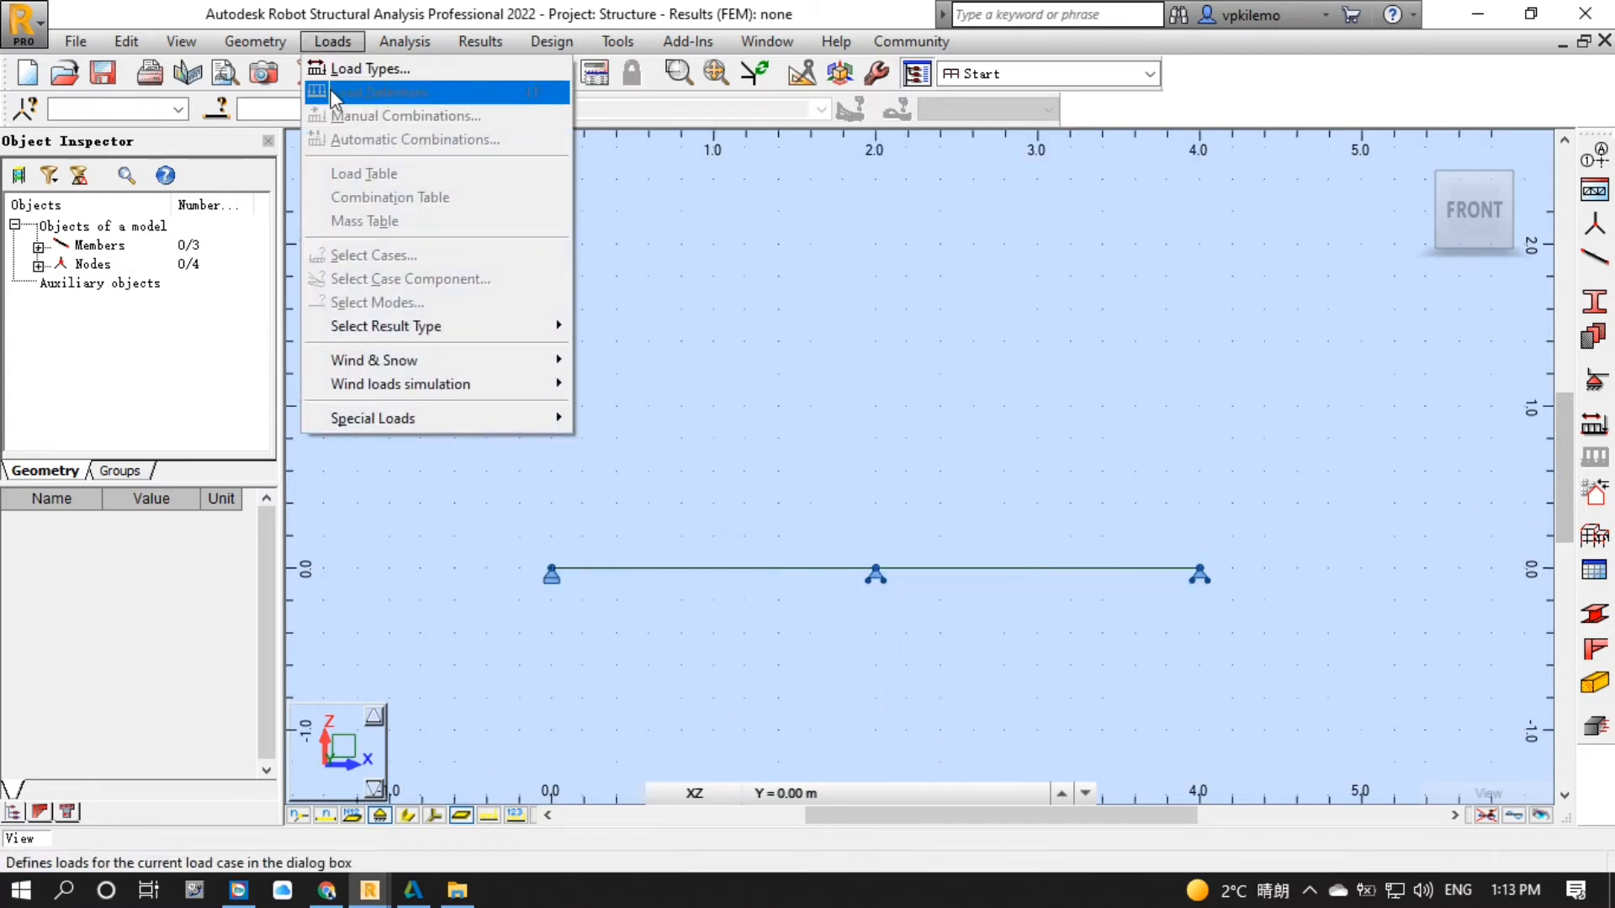
pyautogui.moveTo(437, 418)
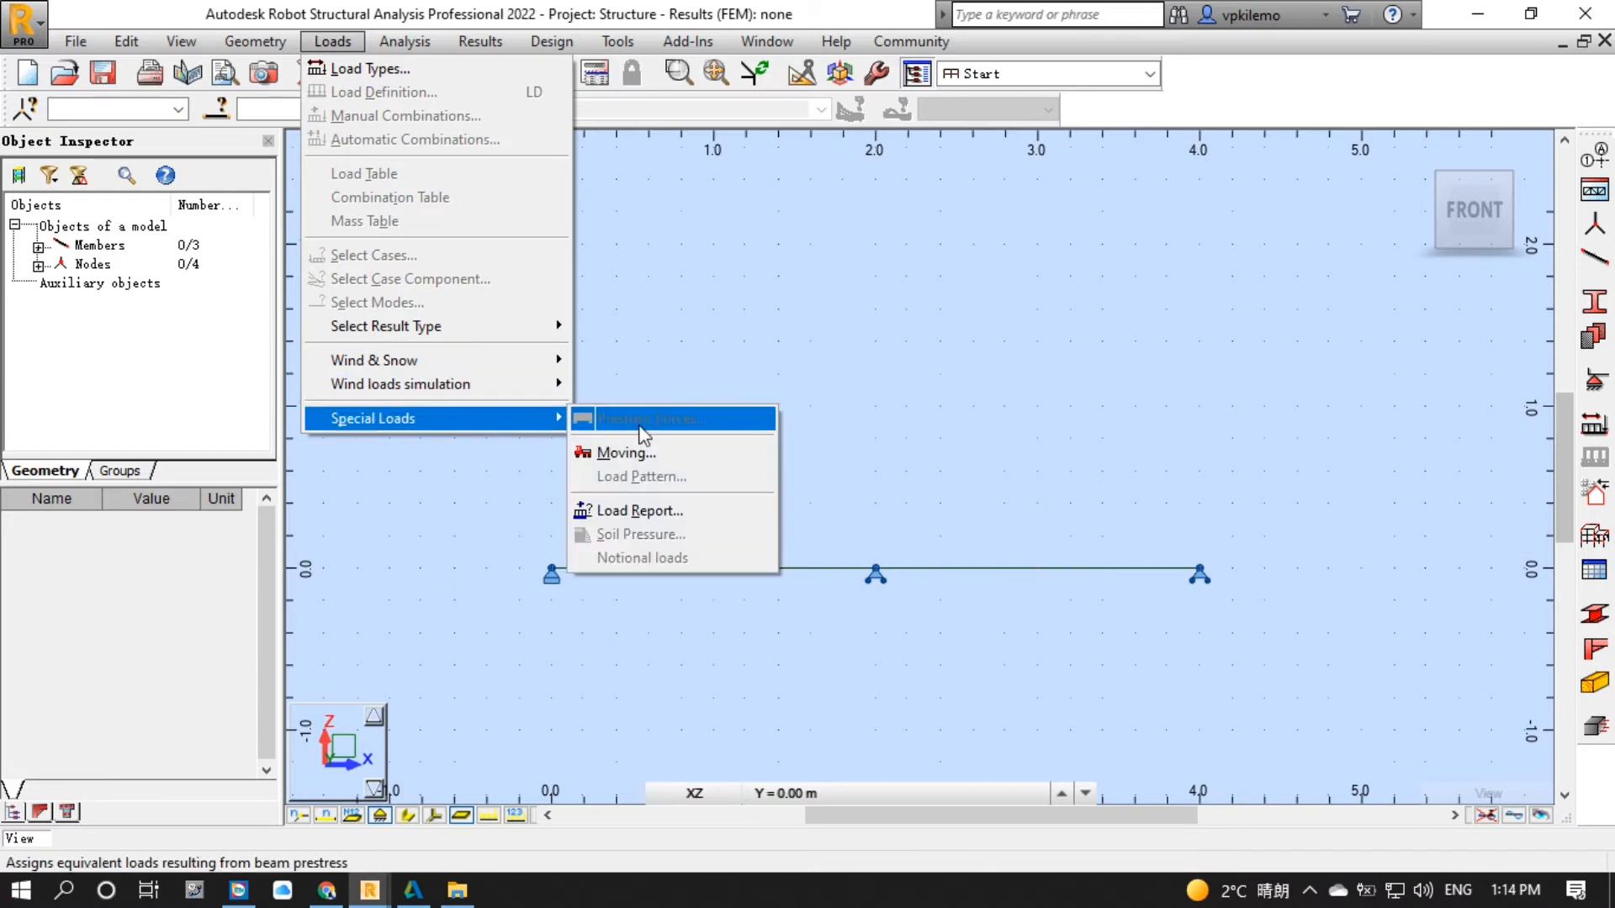
pyautogui.click(639, 452)
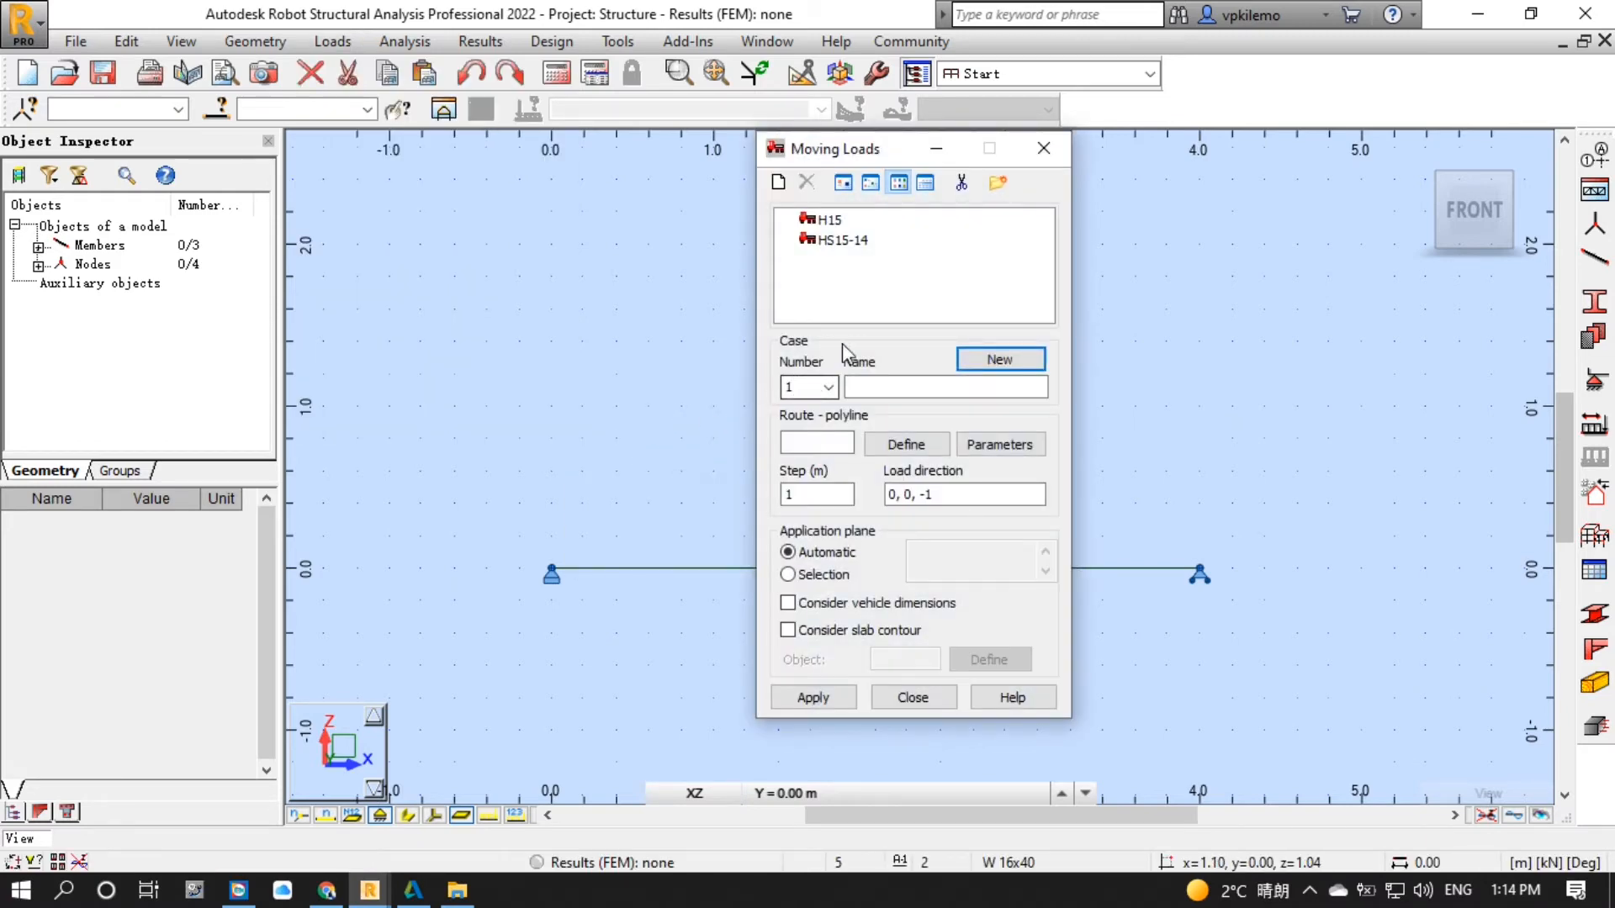
pyautogui.click(780, 182)
pyautogui.click(997, 340)
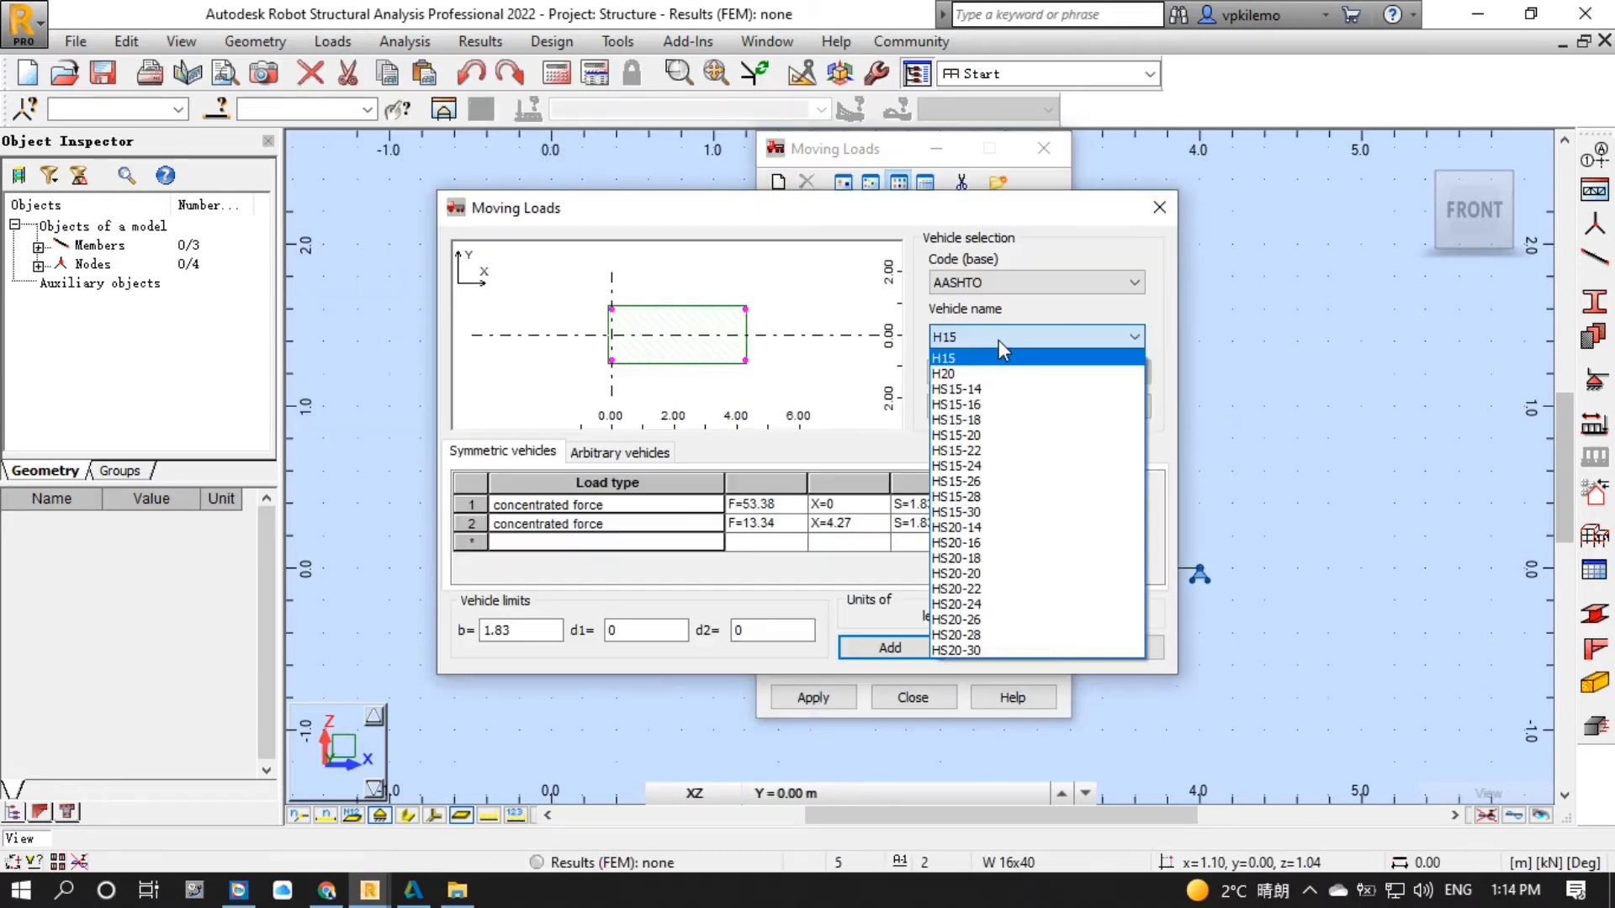
pyautogui.click(998, 343)
pyautogui.click(988, 371)
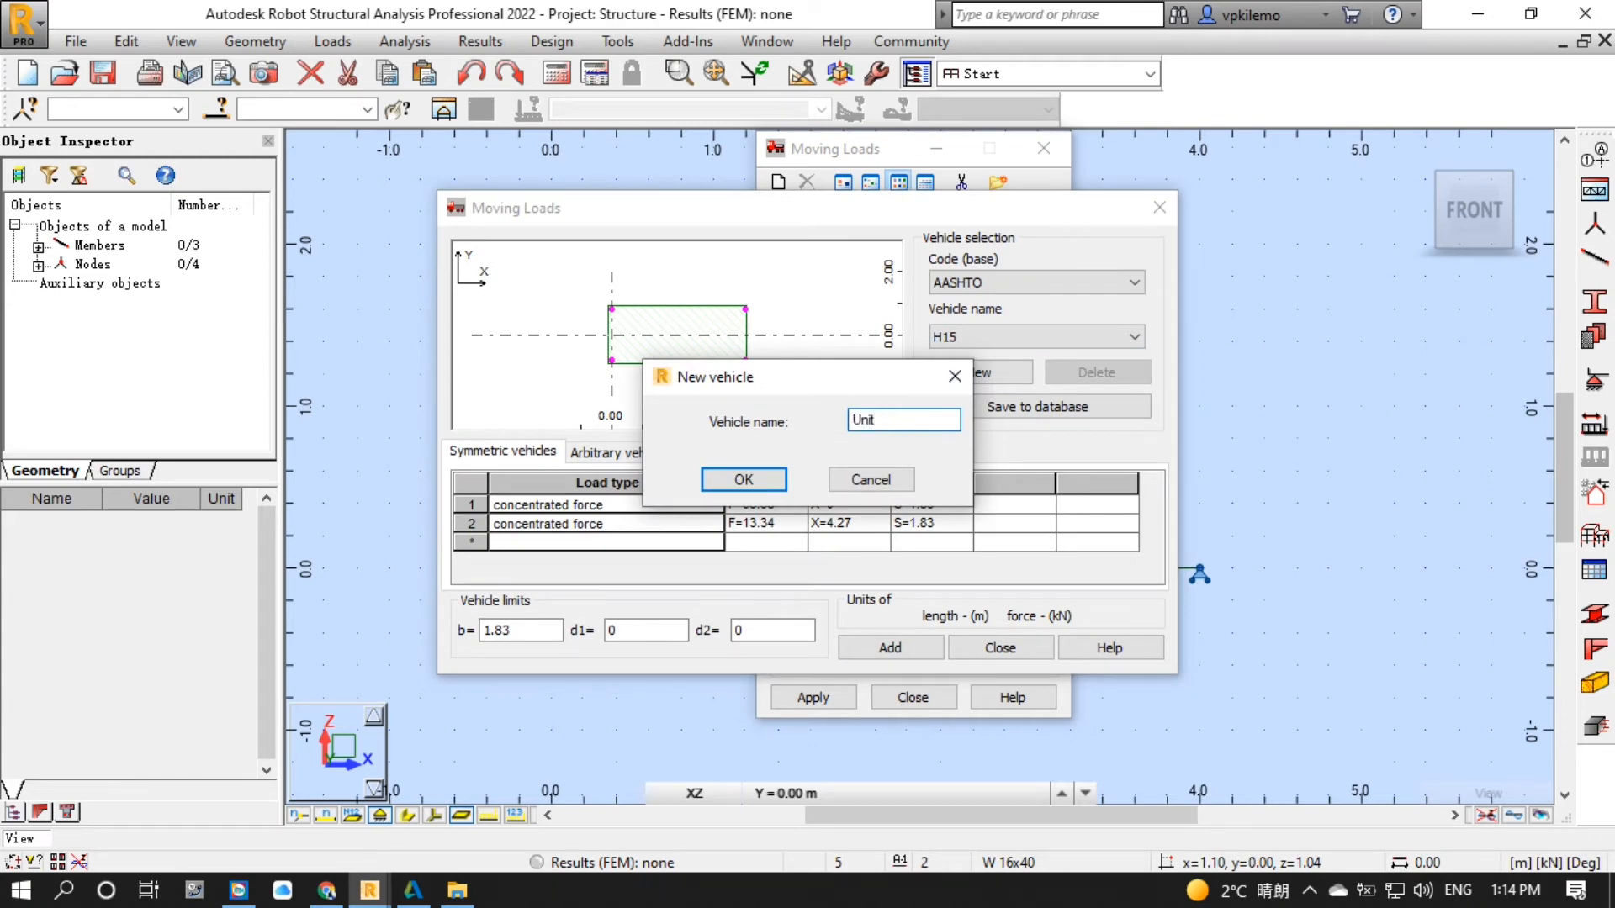
pyautogui.click(757, 481)
# Define the Unit Load vehicle as a concentrated force F=1 kN and add it to the vehicle list.
pyautogui.click(606, 503)
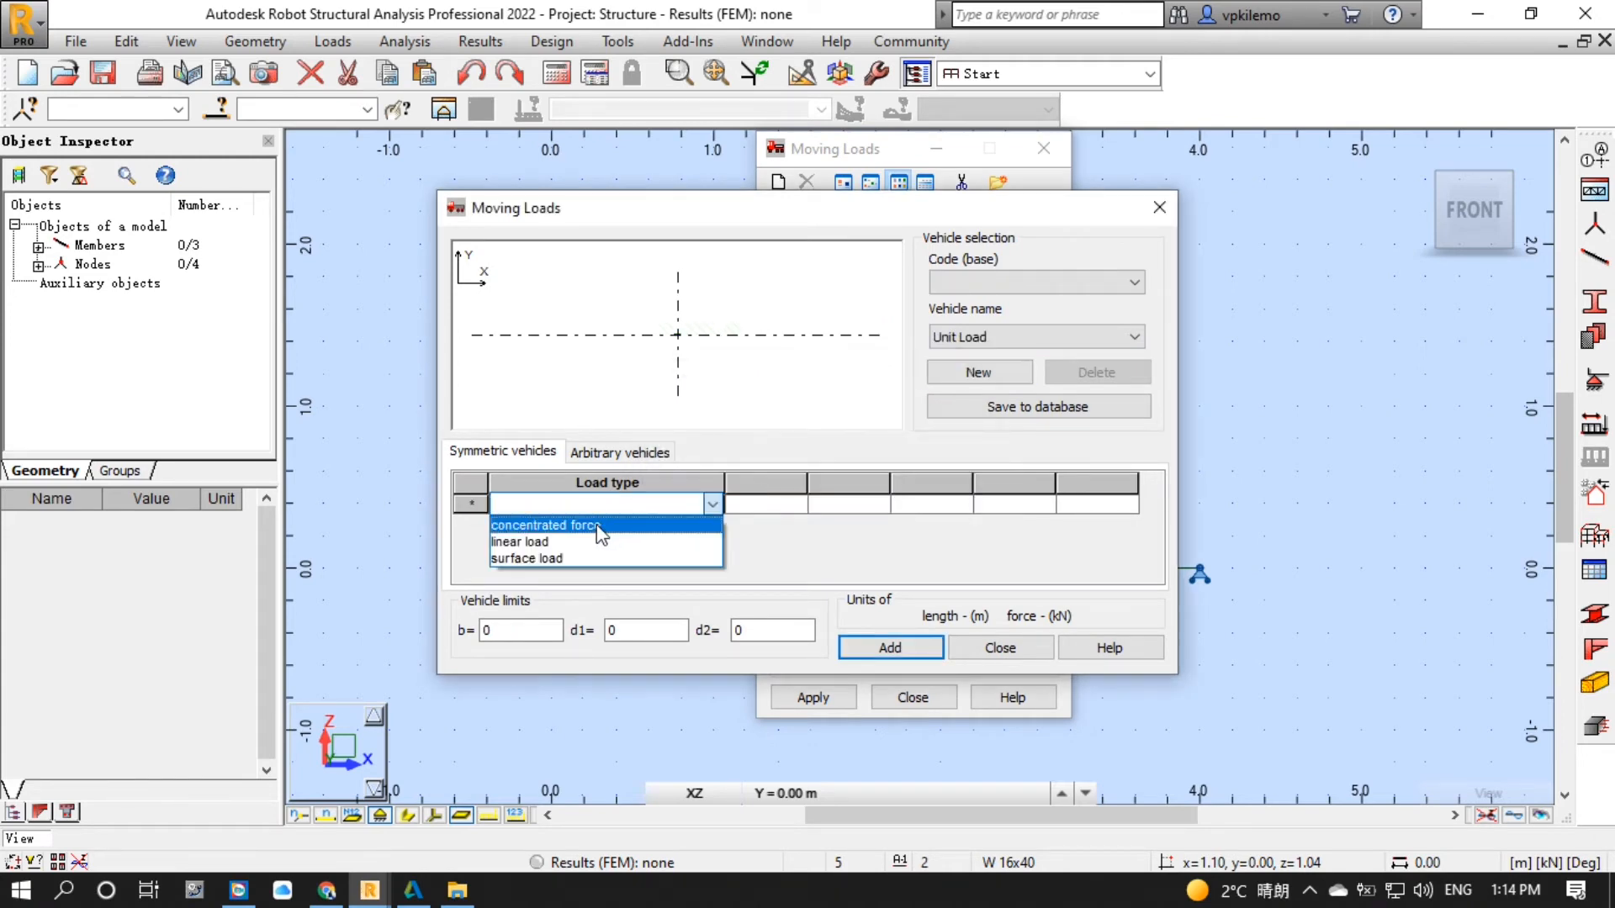
pyautogui.click(598, 523)
pyautogui.click(771, 505)
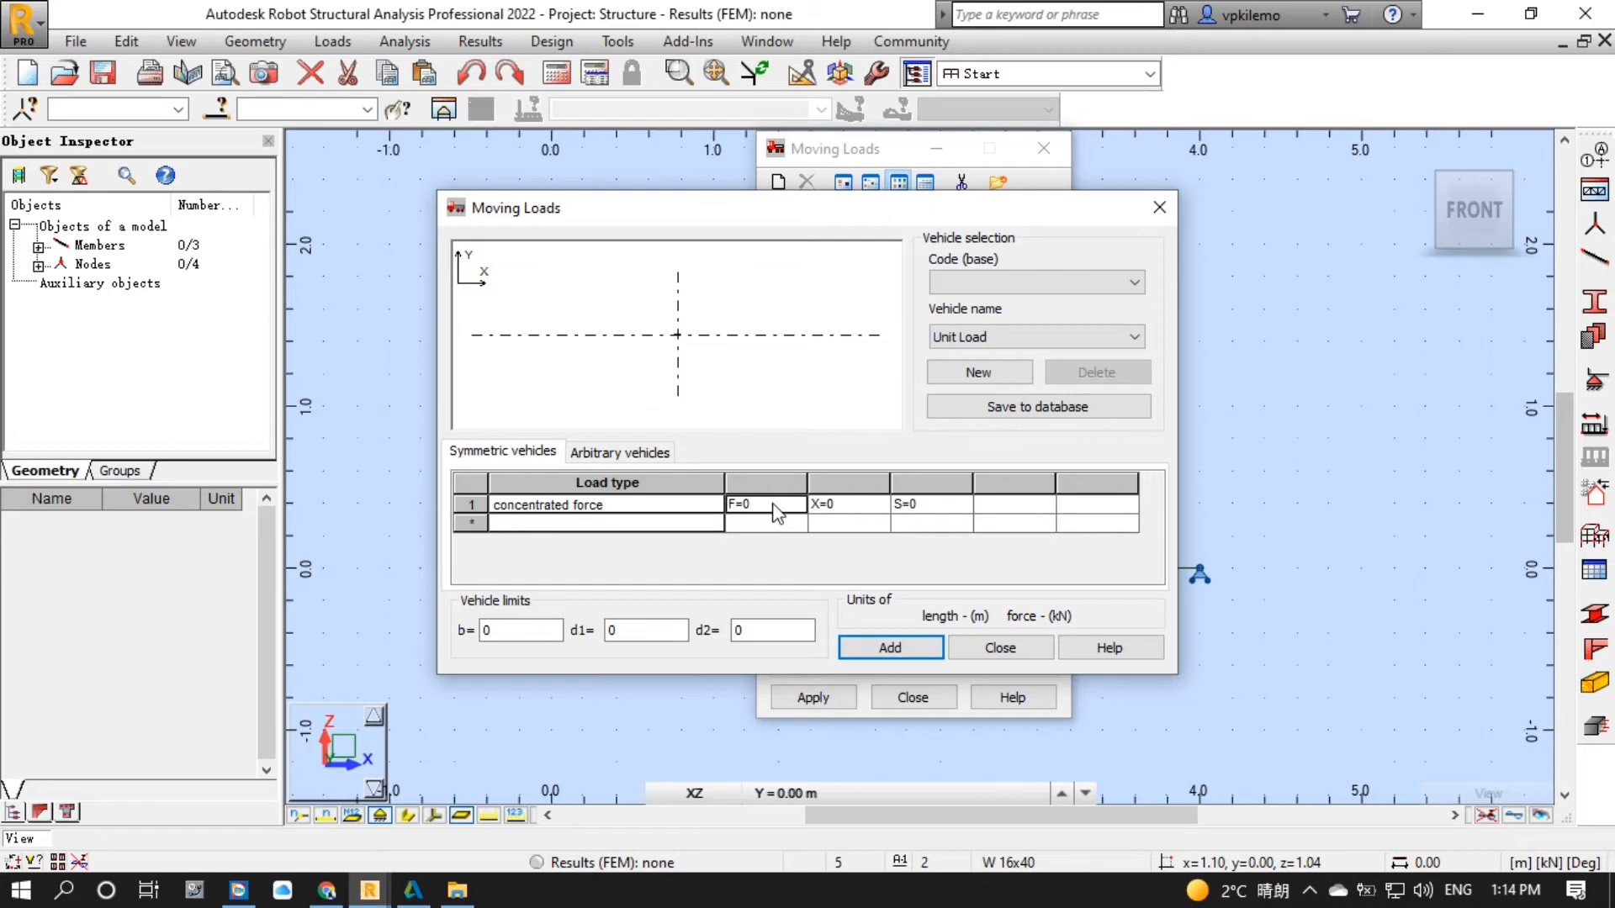
pyautogui.write('1')
pyautogui.click(898, 653)
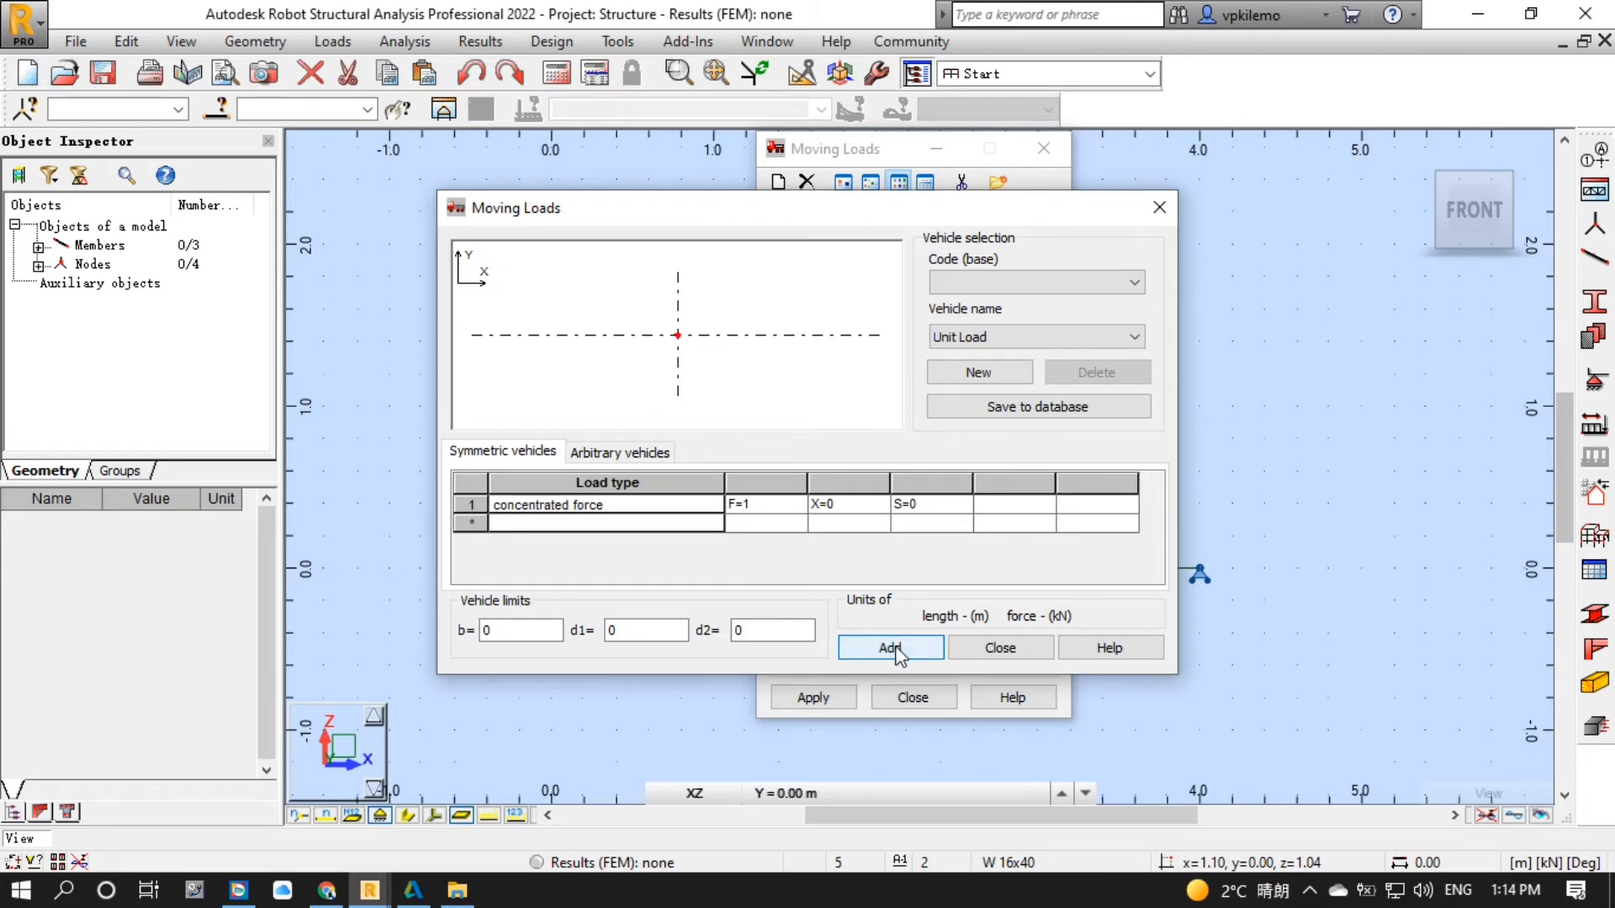
pyautogui.click(982, 644)
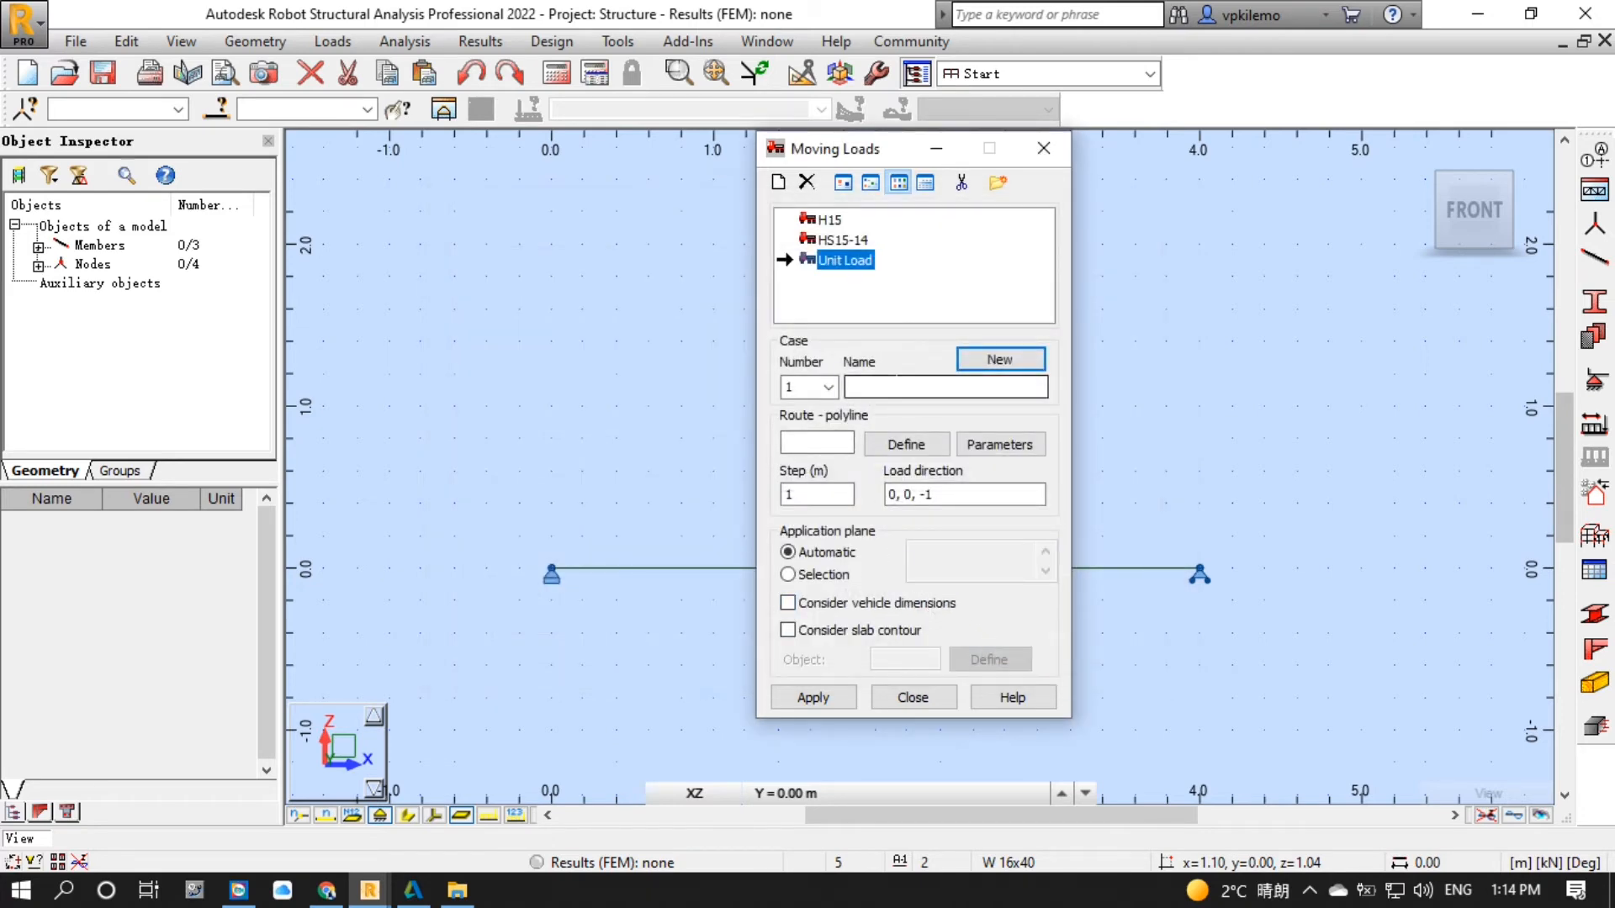
# Name the moving load case Influence Line and define its route as a line along the beam from x=0 to x=4 m.
pyautogui.click(850, 386)
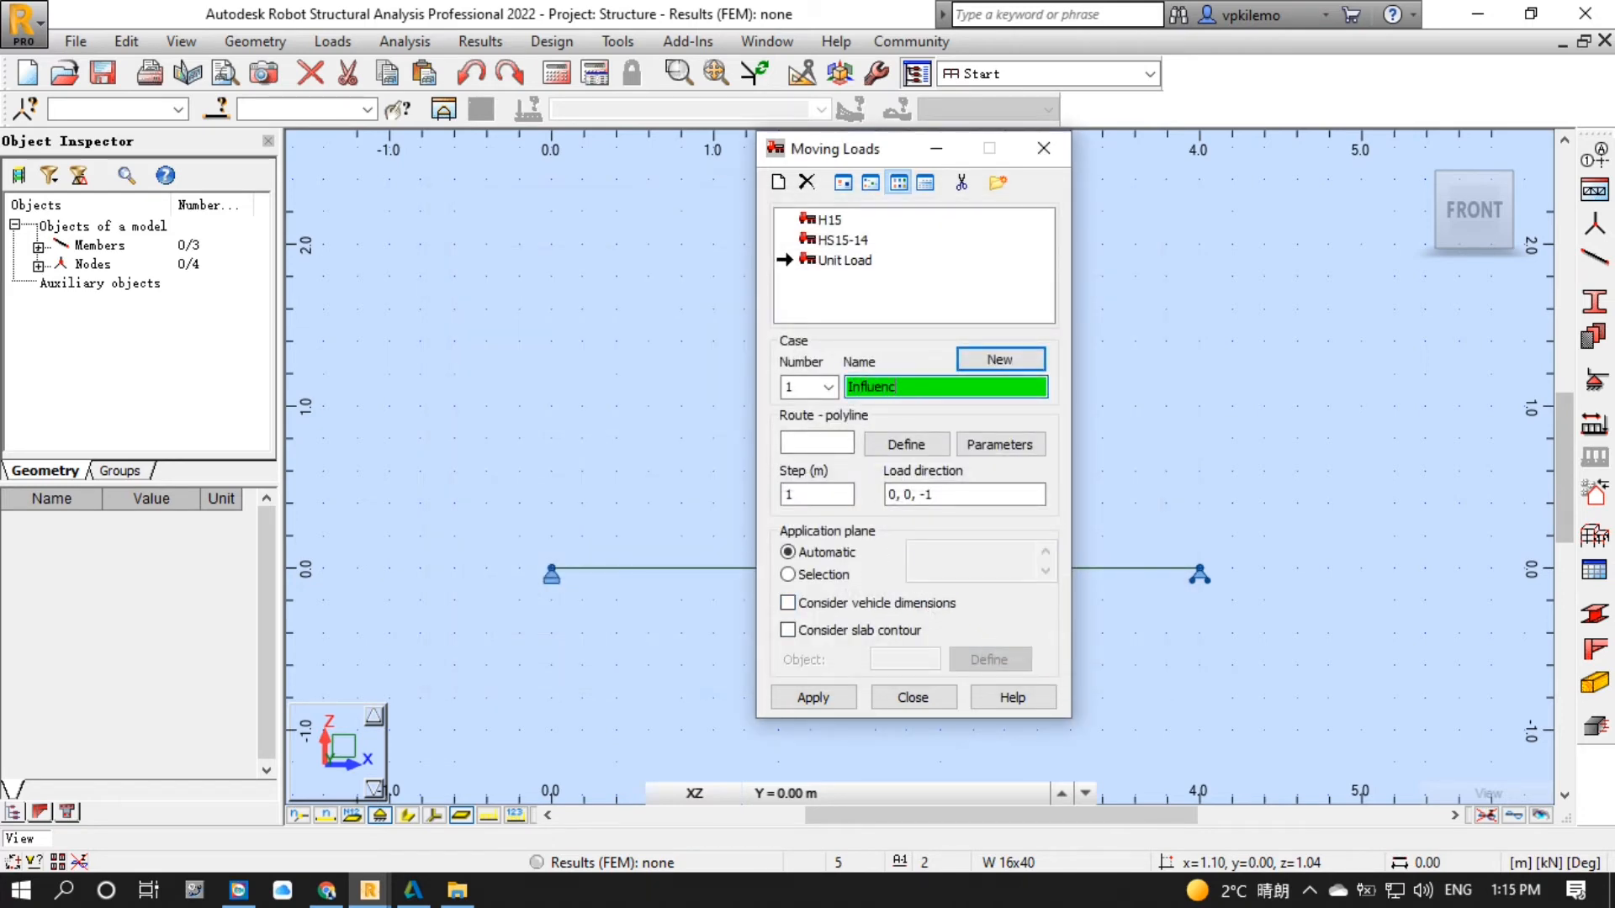
pyautogui.click(906, 444)
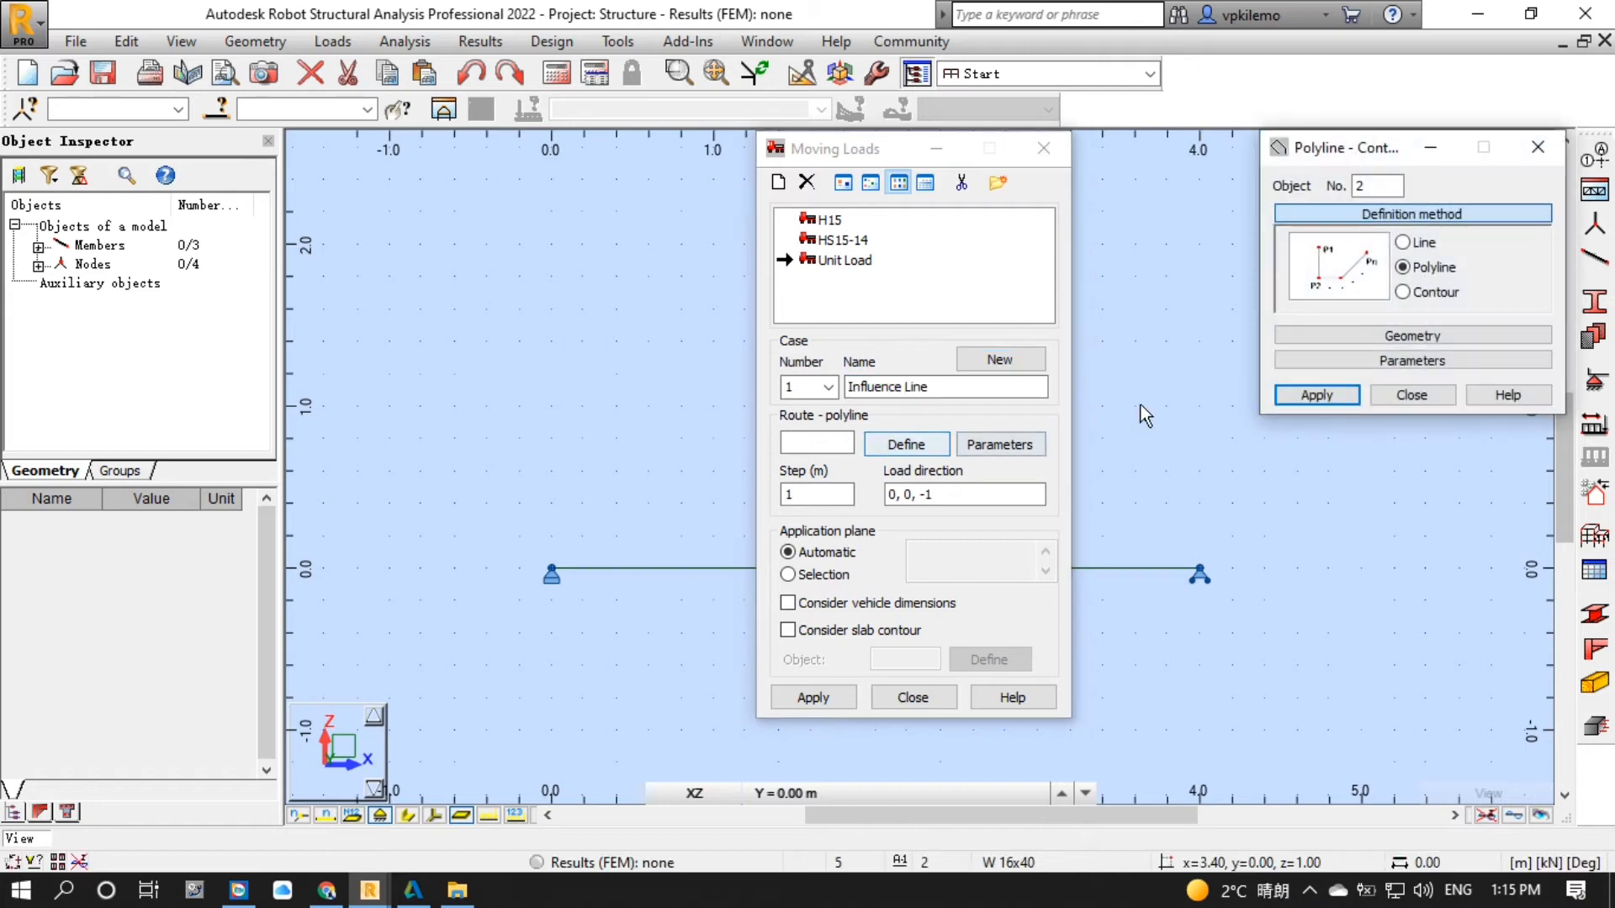
pyautogui.click(1403, 242)
pyautogui.scroll(-3, 486, 567)
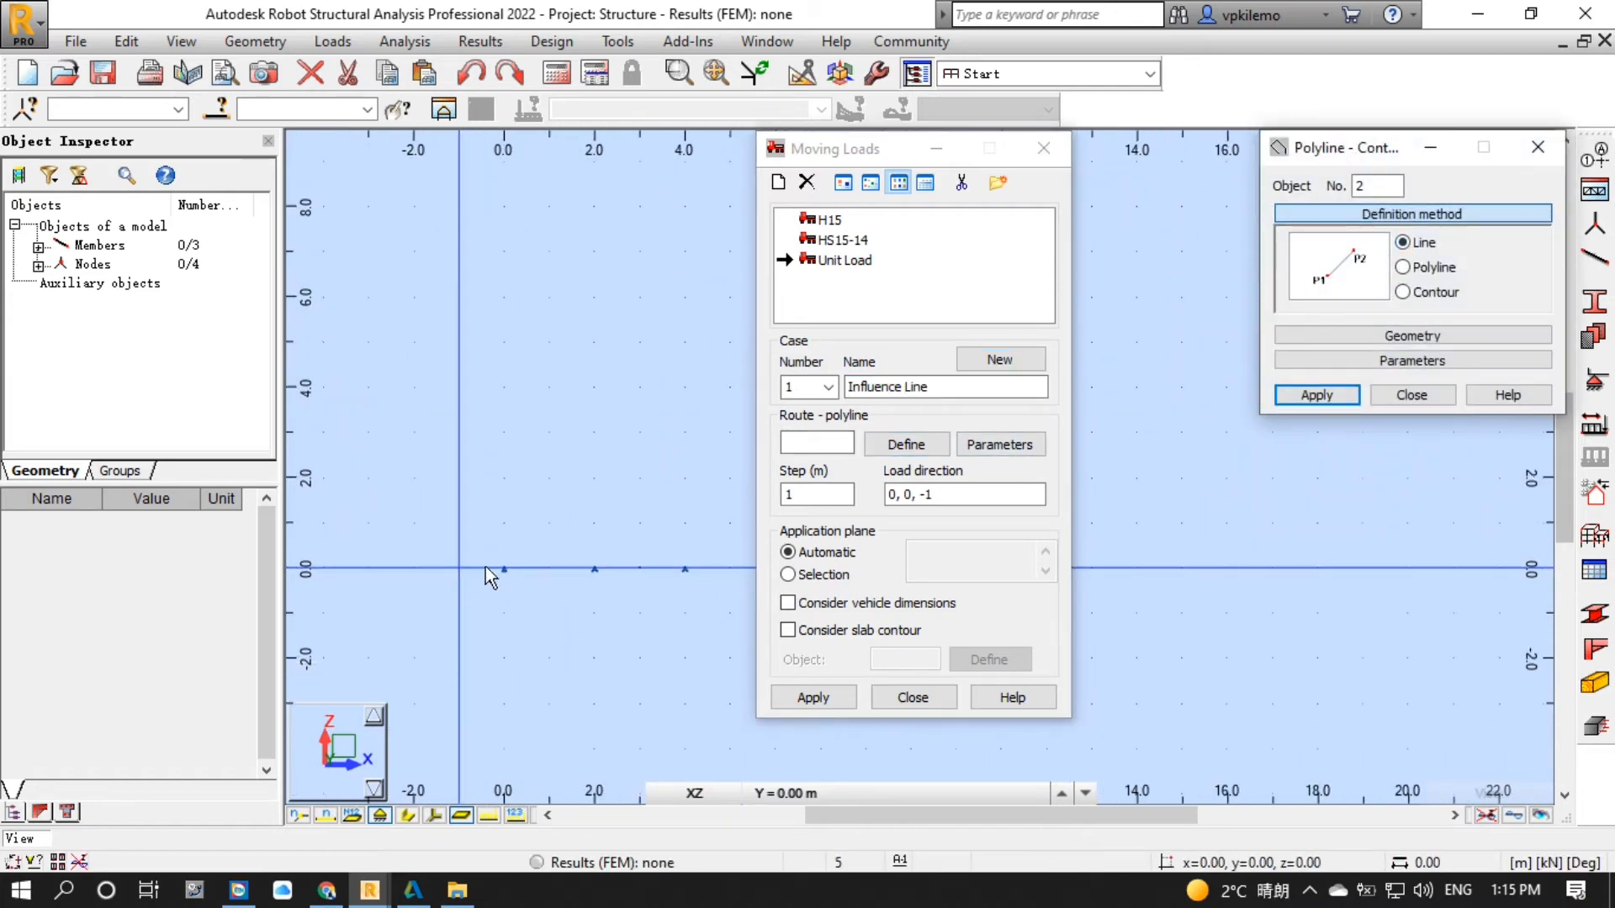
pyautogui.scroll(2, 634, 515)
pyautogui.scroll(-1, 464, 664)
pyautogui.click(317, 643)
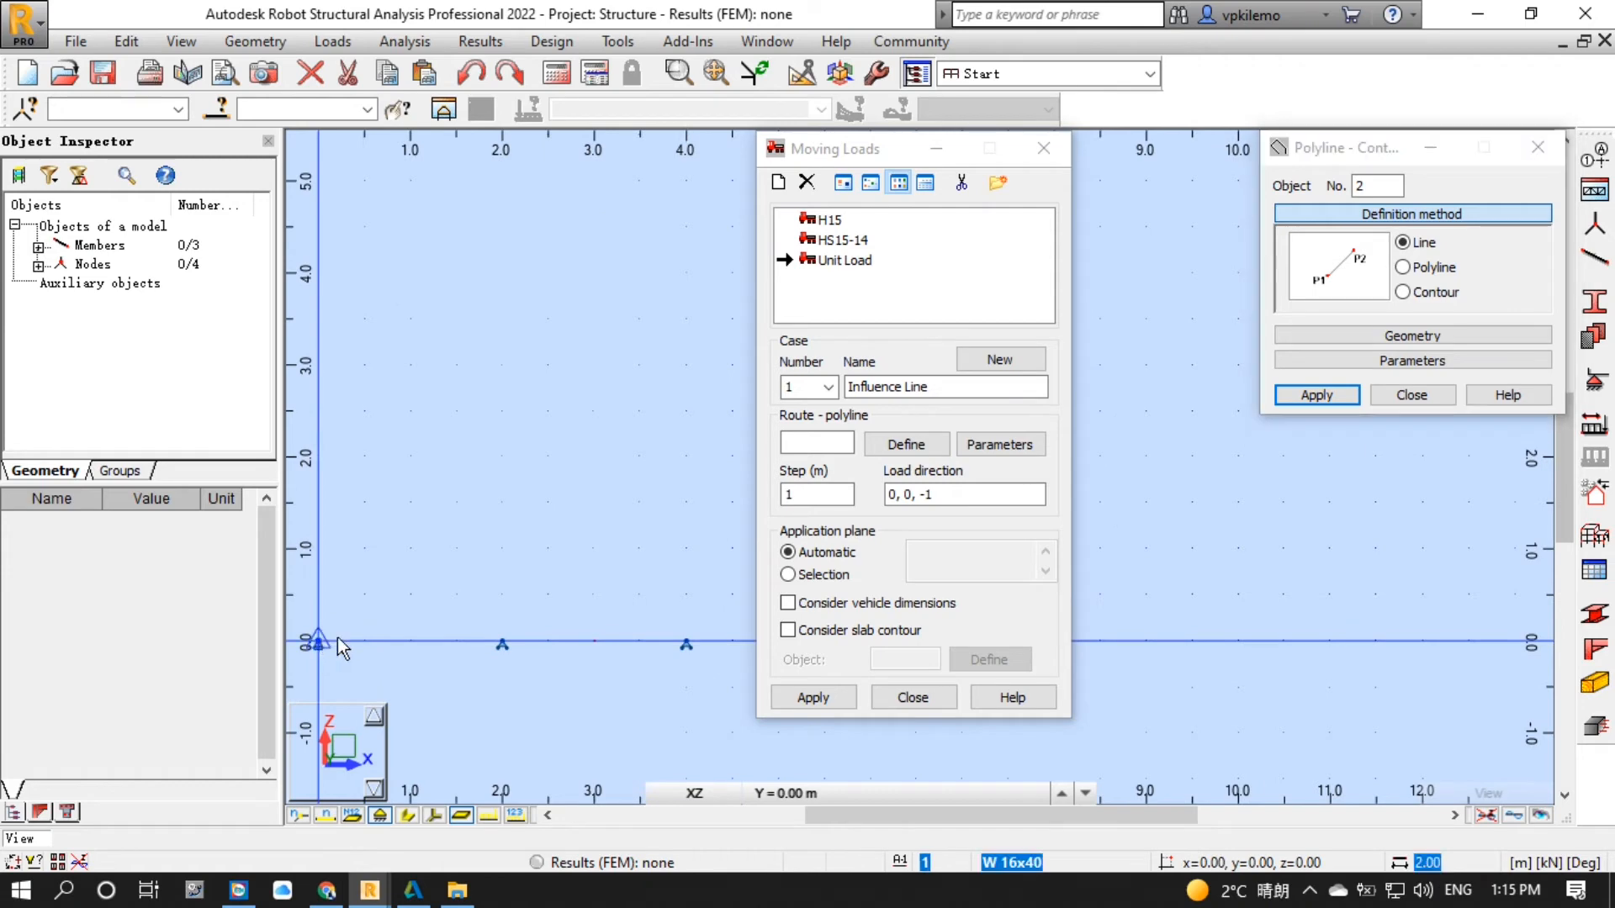
pyautogui.click(685, 640)
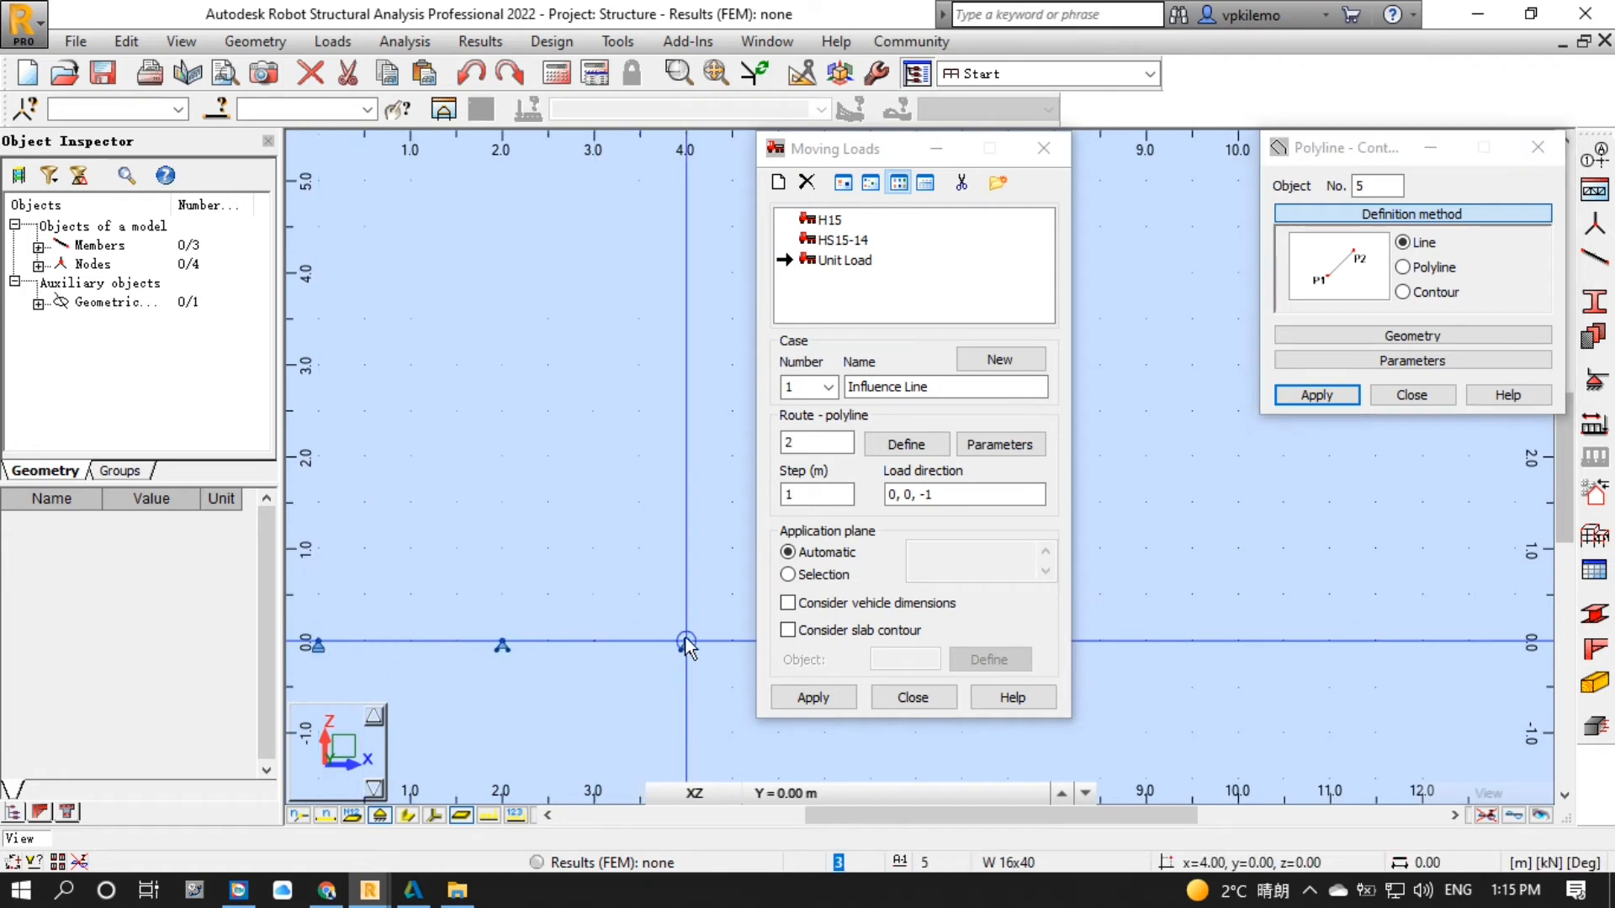
# Apply the moving load case with a step of 0.125 m and run the structural calculations.
pyautogui.click(841, 503)
pyautogui.write('0.125')
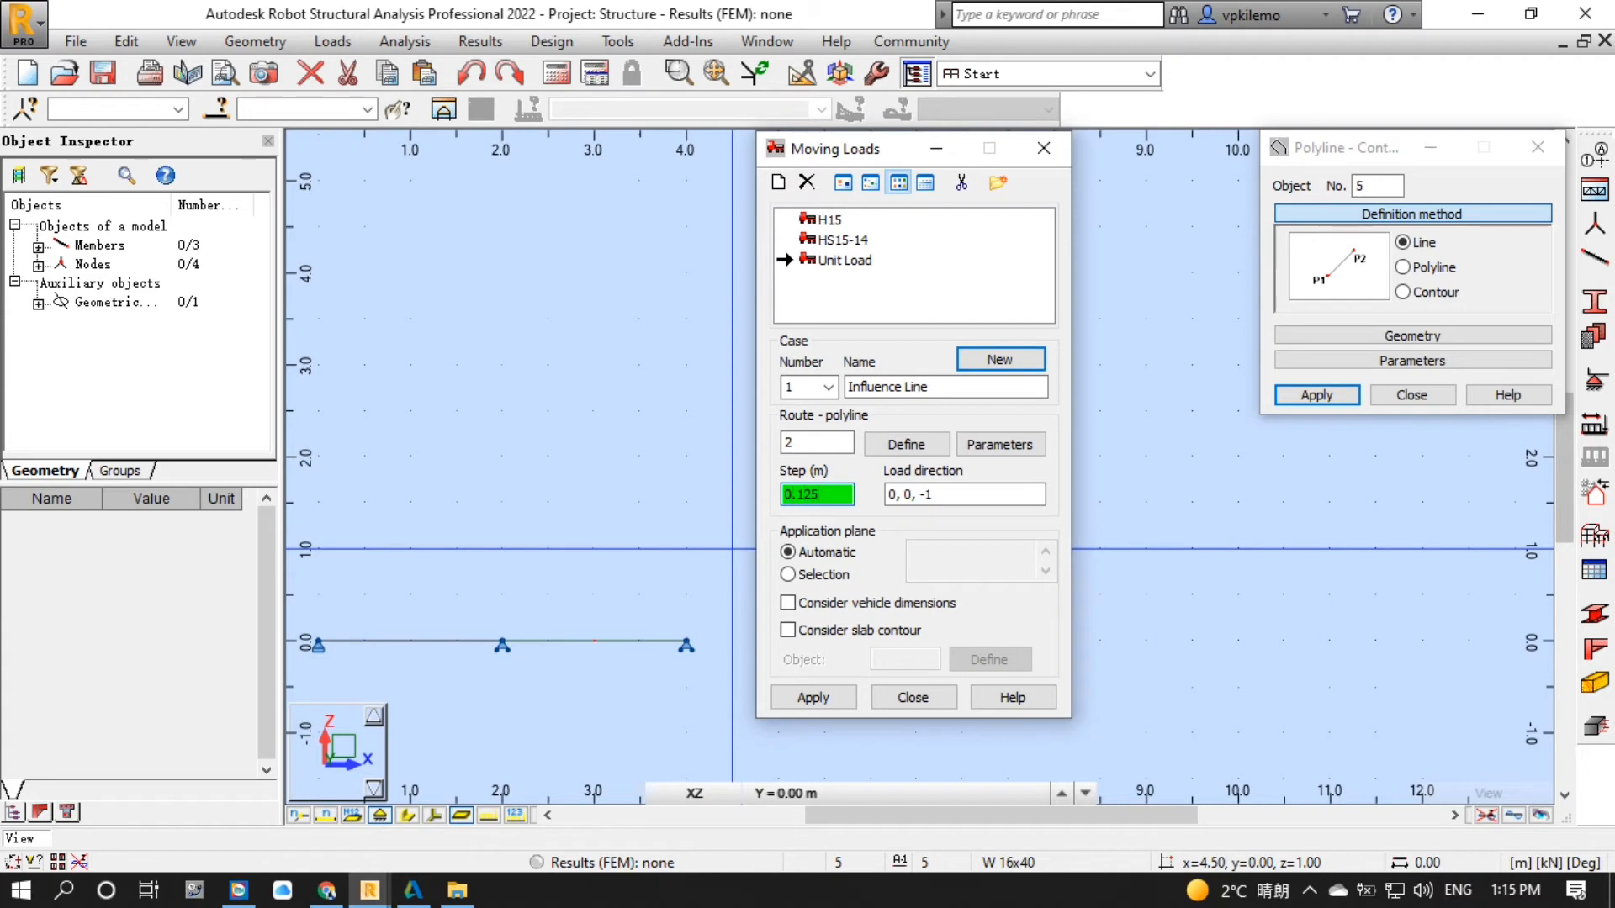
pyautogui.click(830, 696)
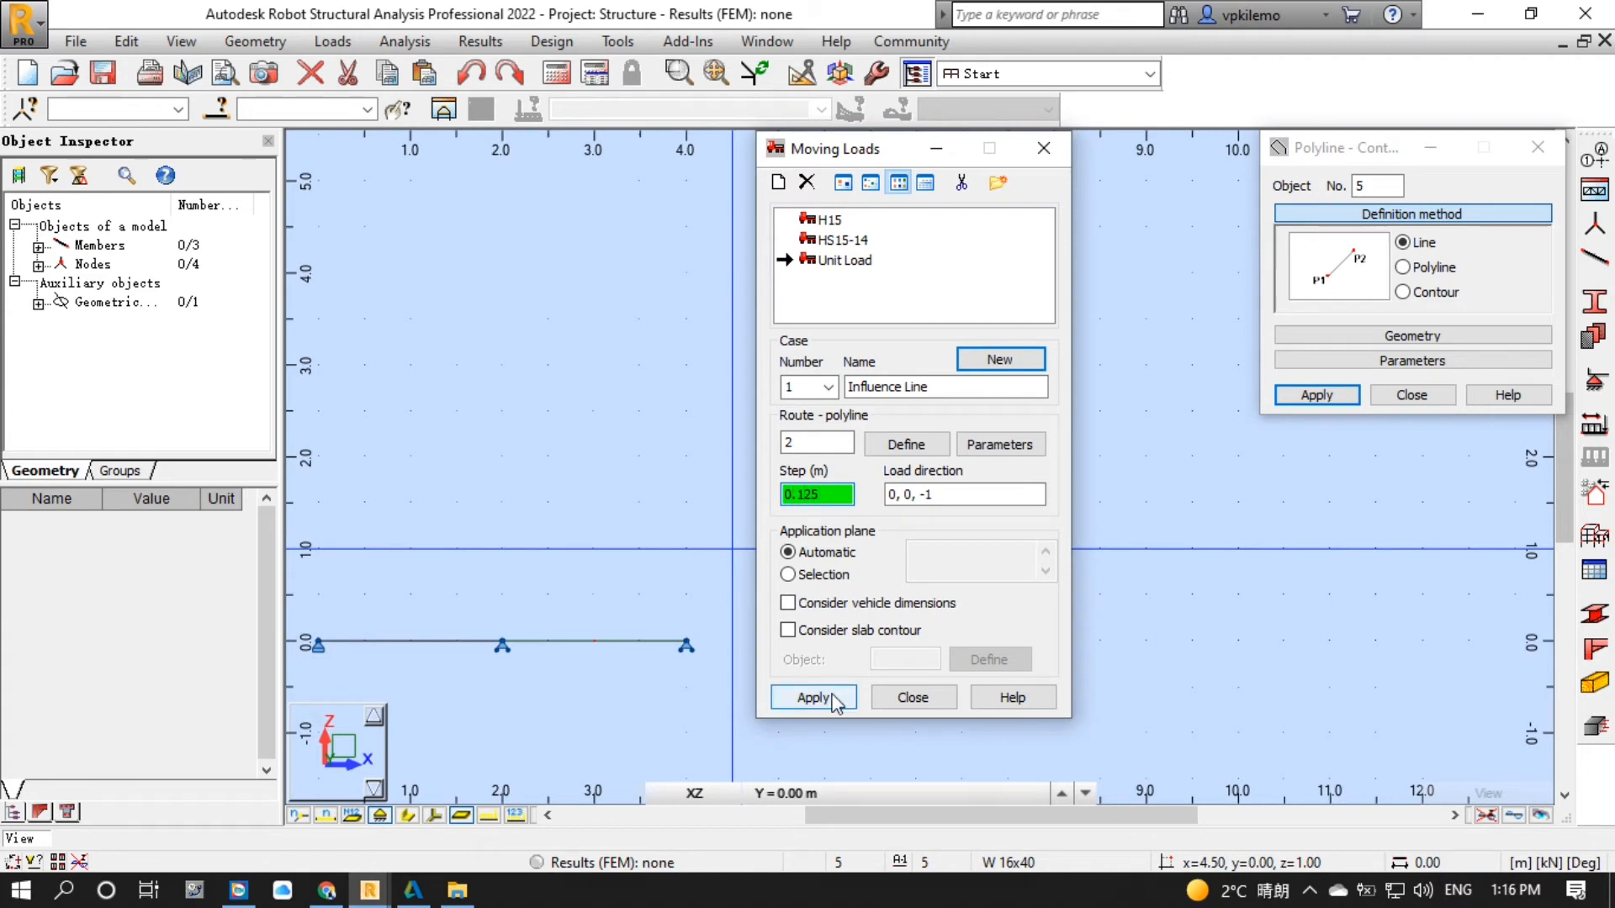
pyautogui.click(914, 697)
pyautogui.click(1420, 396)
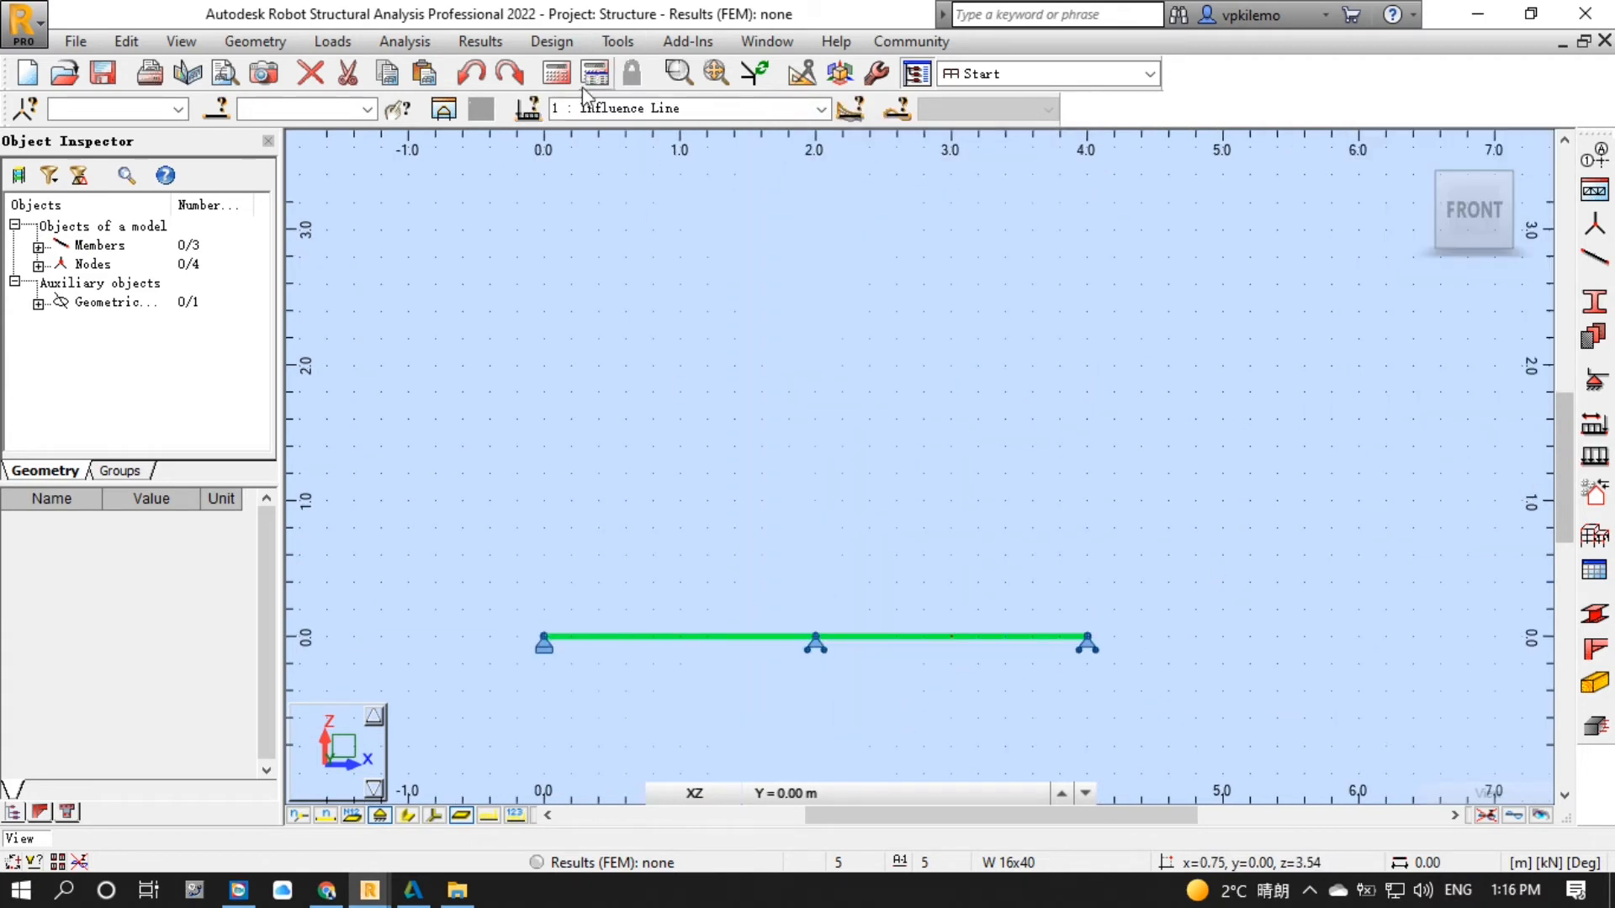
pyautogui.click(557, 76)
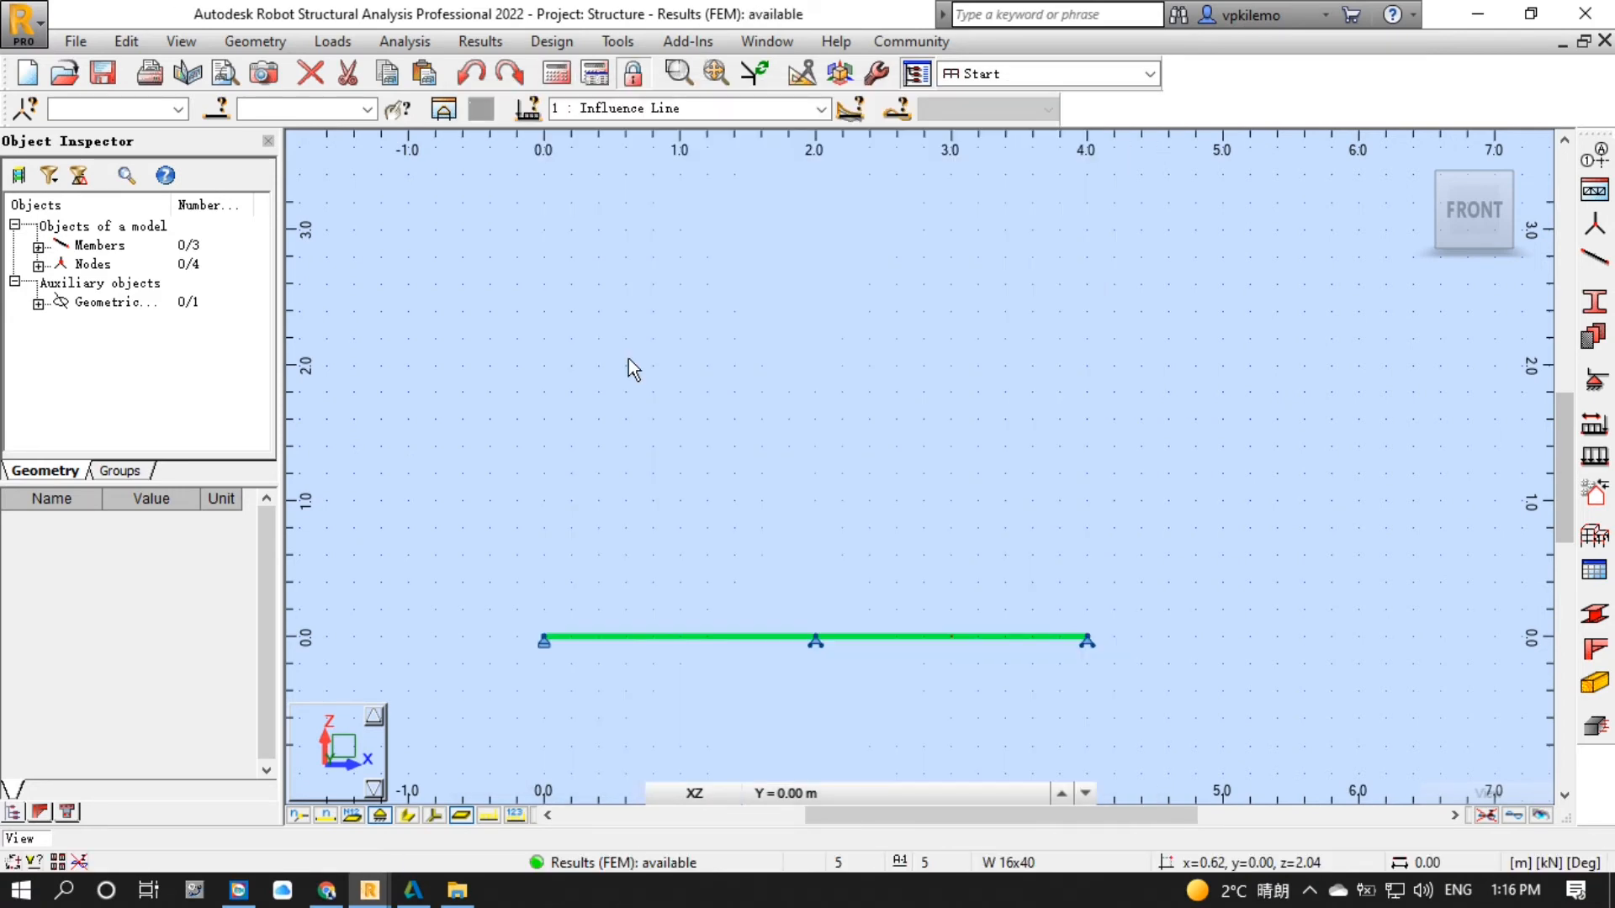
# Turn on the display of load symbols, load values, automatically generated forces and load distribution regions.
pyautogui.rightClick(539, 334)
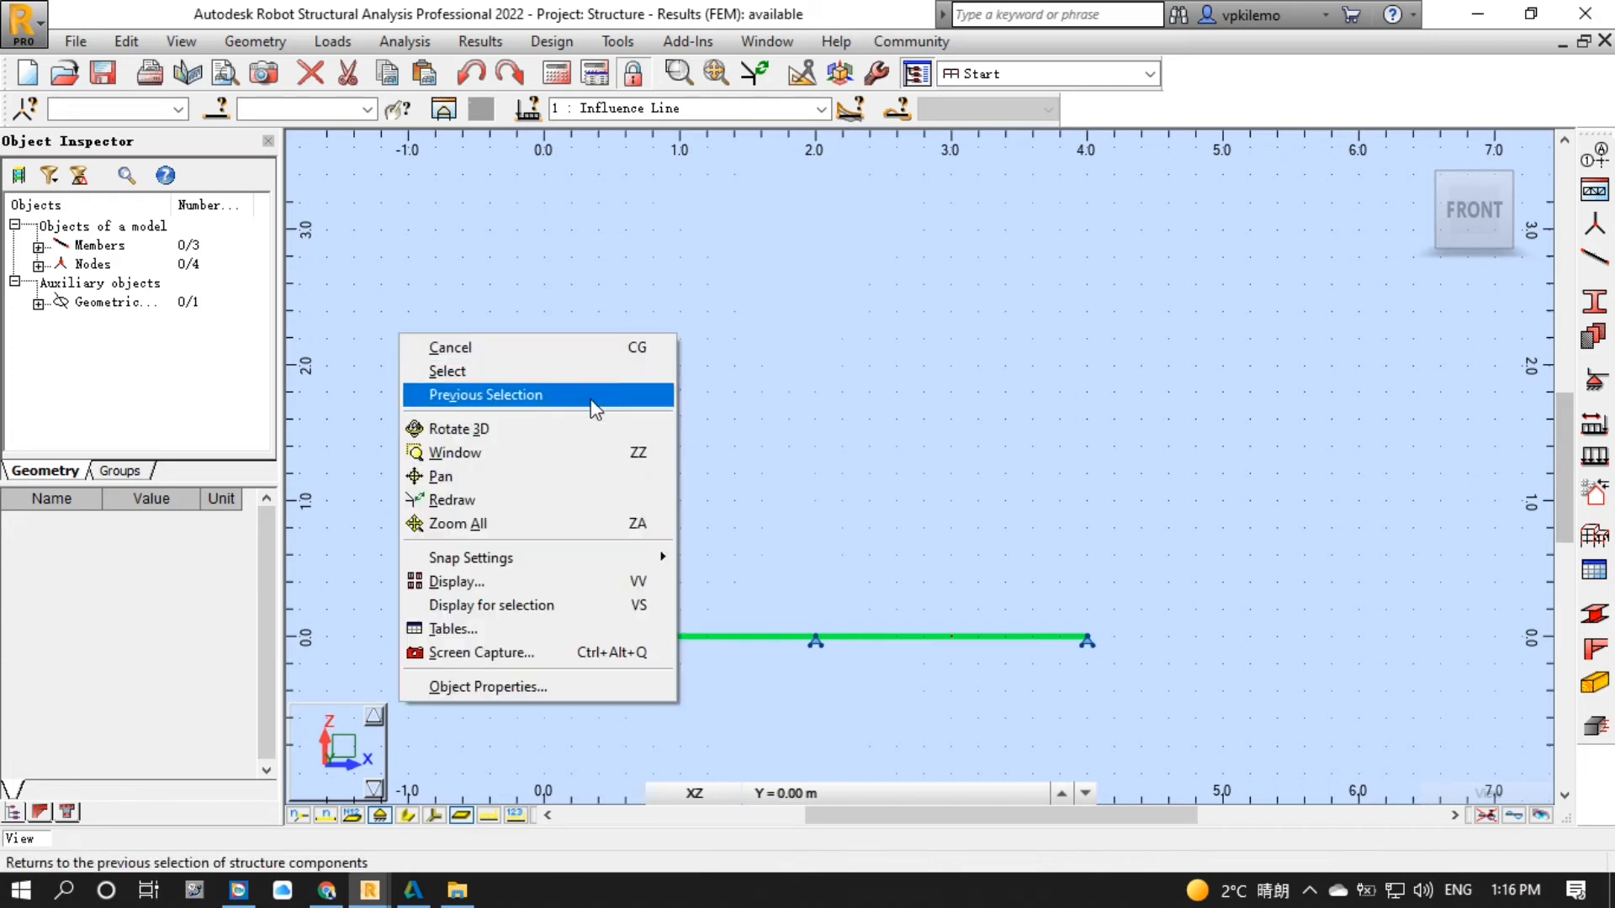
pyautogui.click(535, 581)
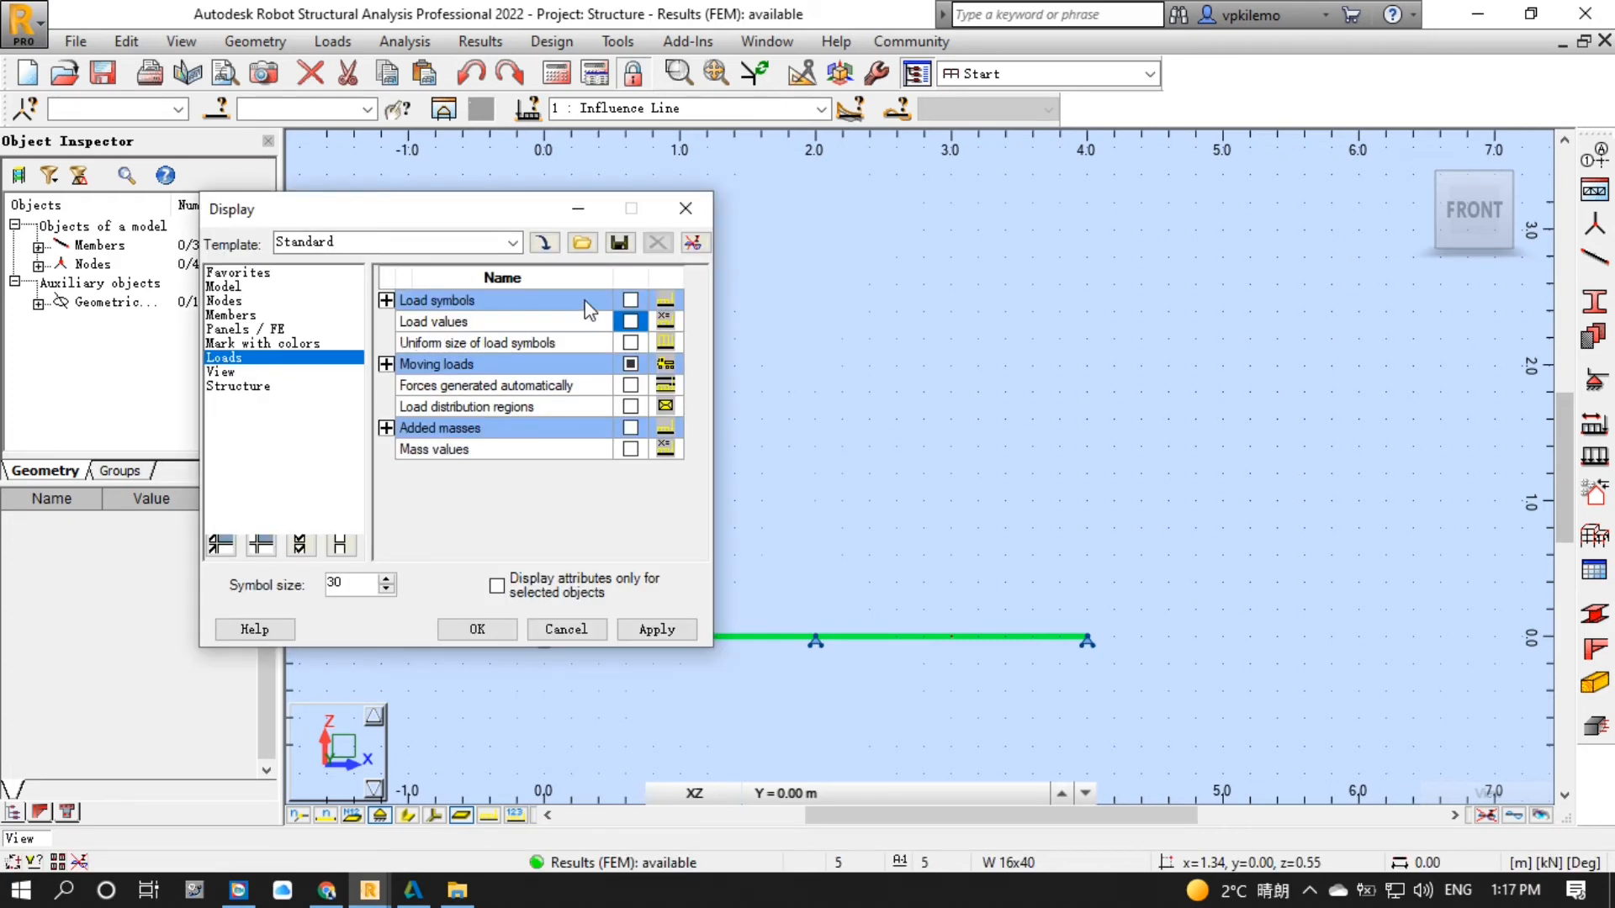
pyautogui.click(630, 300)
pyautogui.click(630, 323)
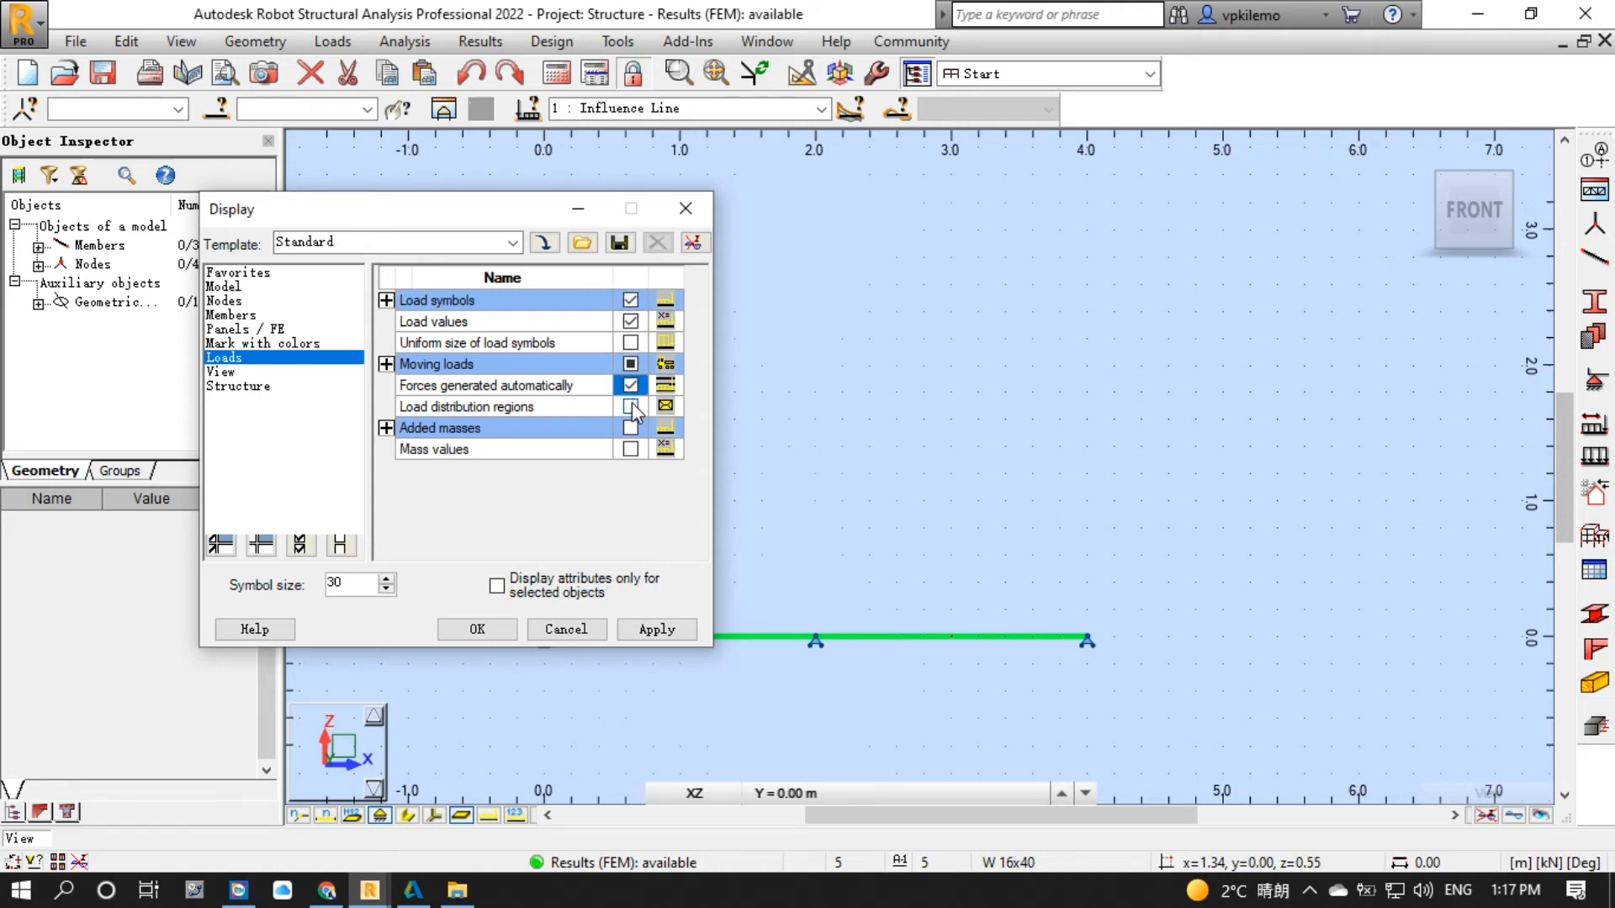
pyautogui.click(631, 408)
pyautogui.click(652, 632)
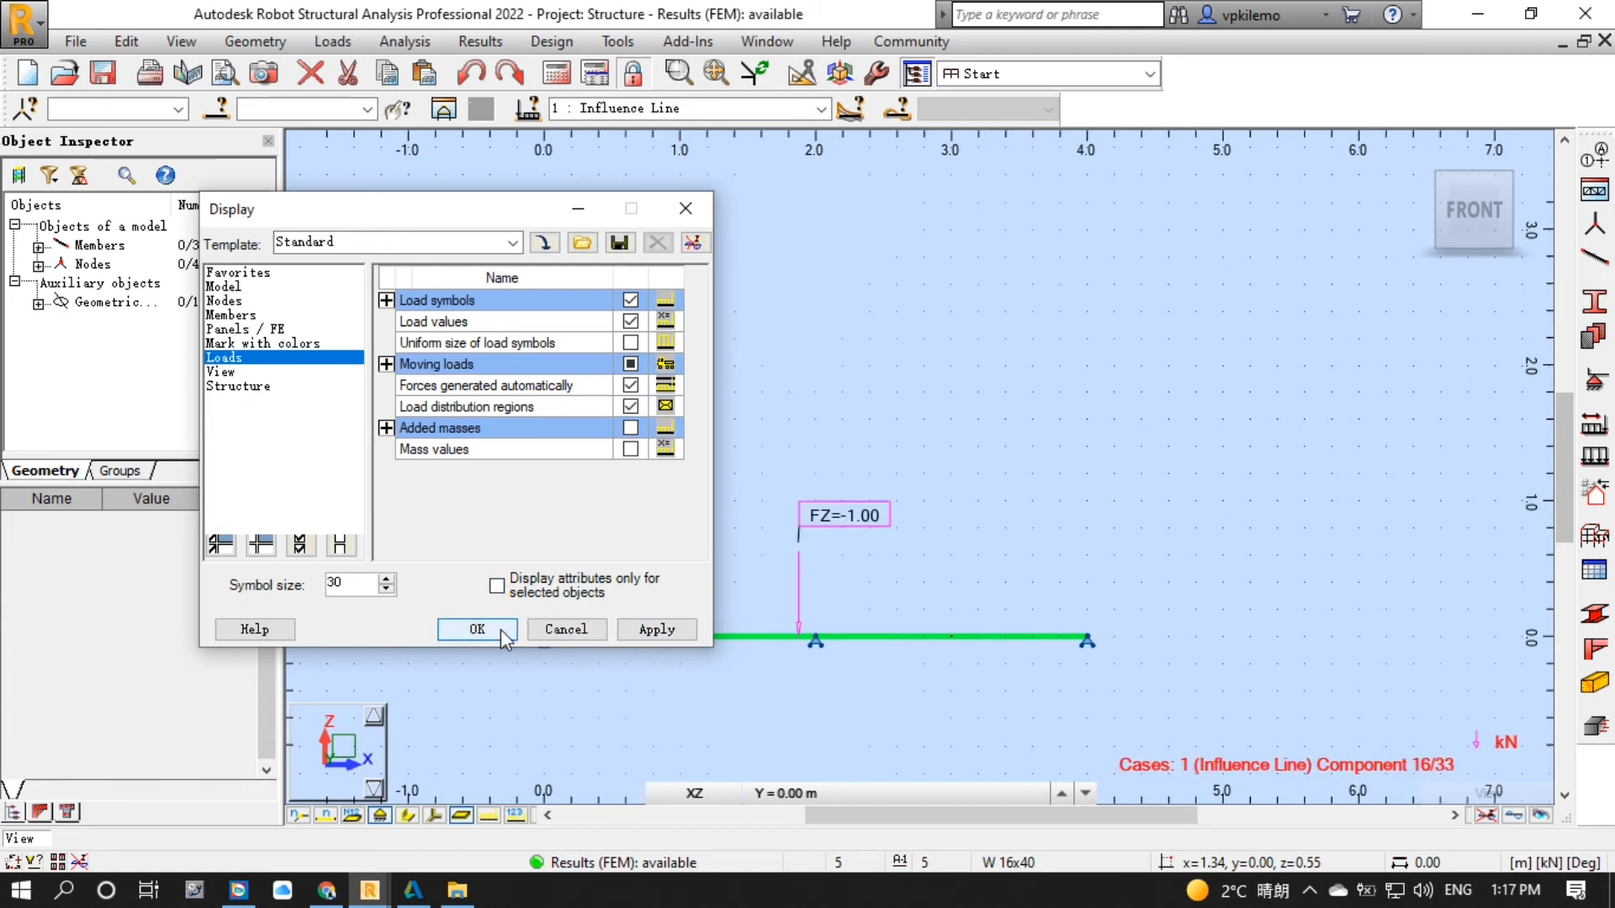
pyautogui.click(461, 629)
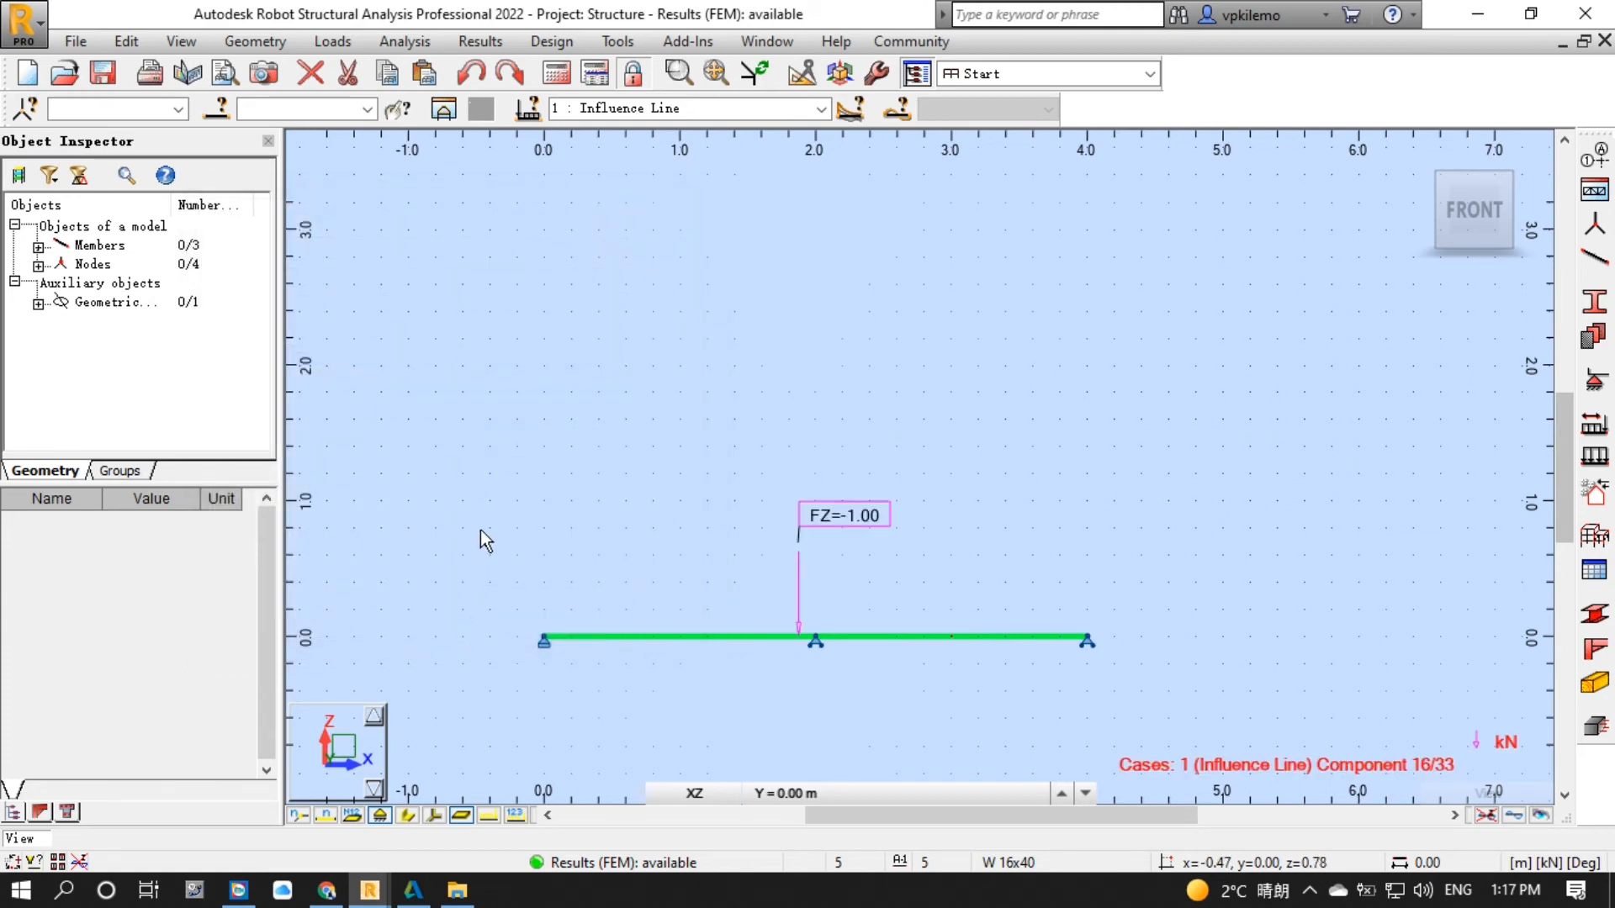
# Generate the My influence line for element 1 at relative position 0.50 over load positions 1 to 33 and examine its diagram.
pyautogui.click(484, 49)
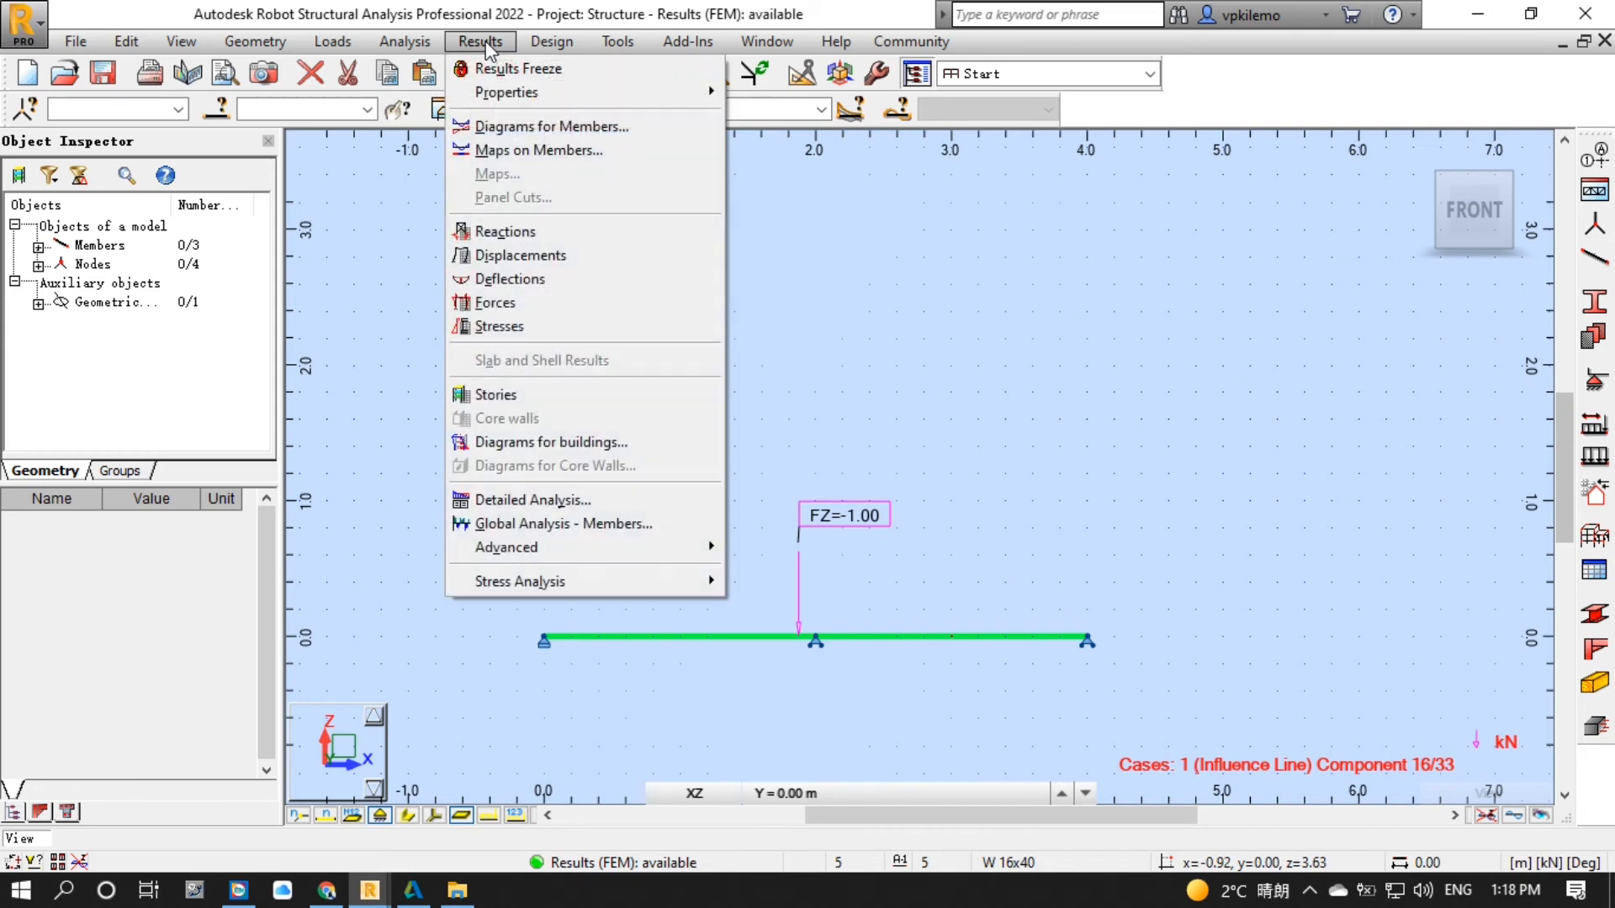
pyautogui.moveTo(524, 548)
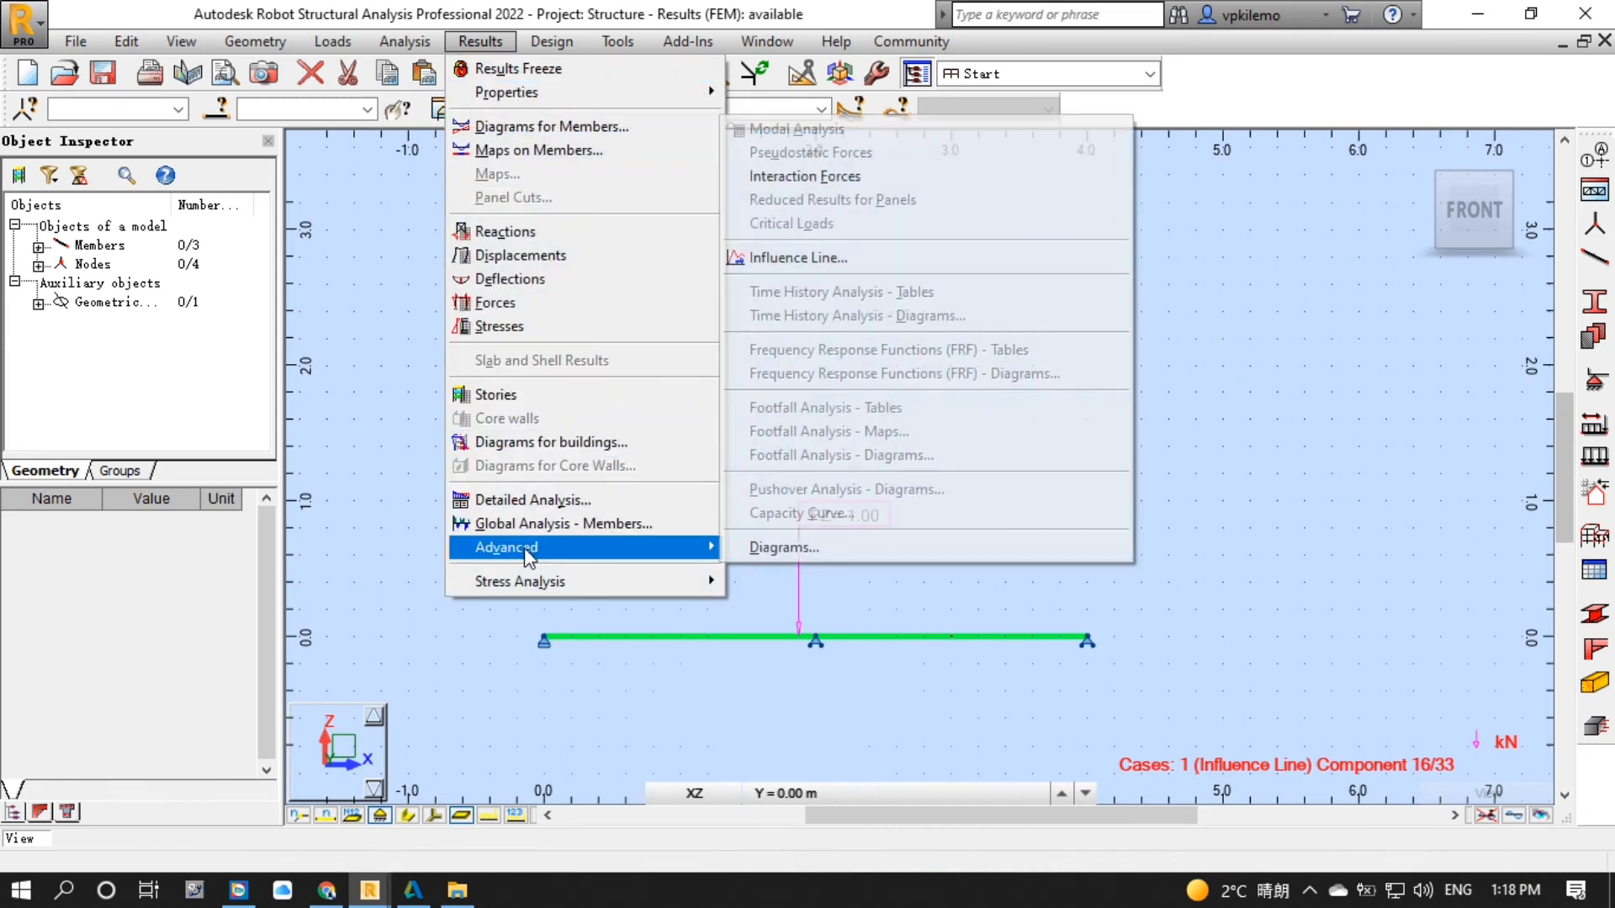
pyautogui.click(775, 258)
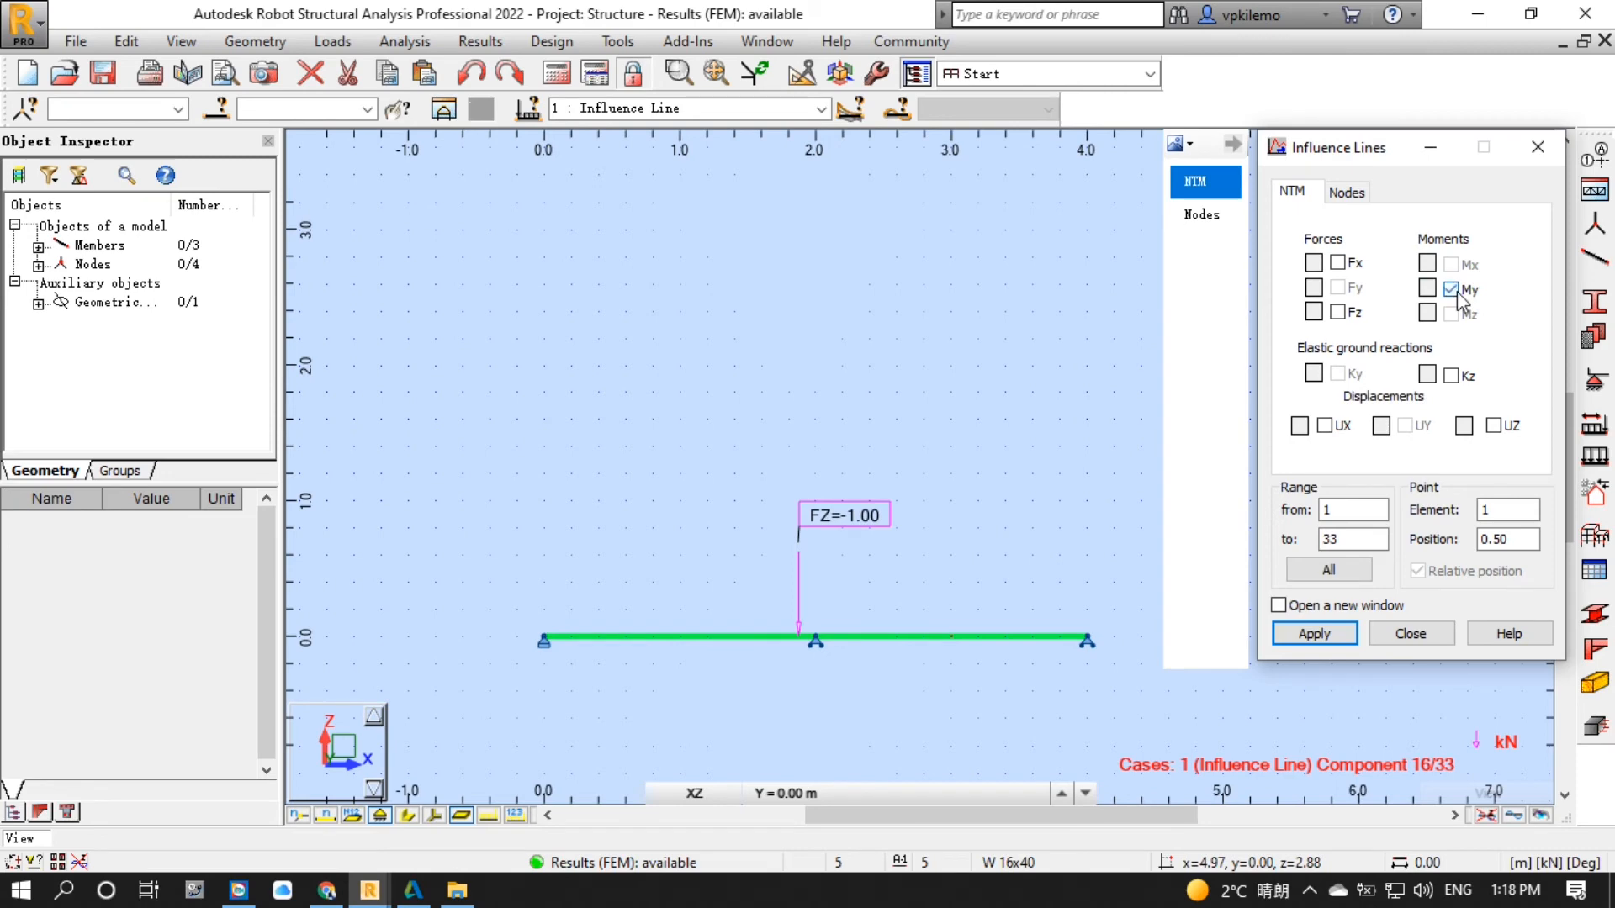
pyautogui.click(1453, 290)
pyautogui.doubleClick(1525, 539)
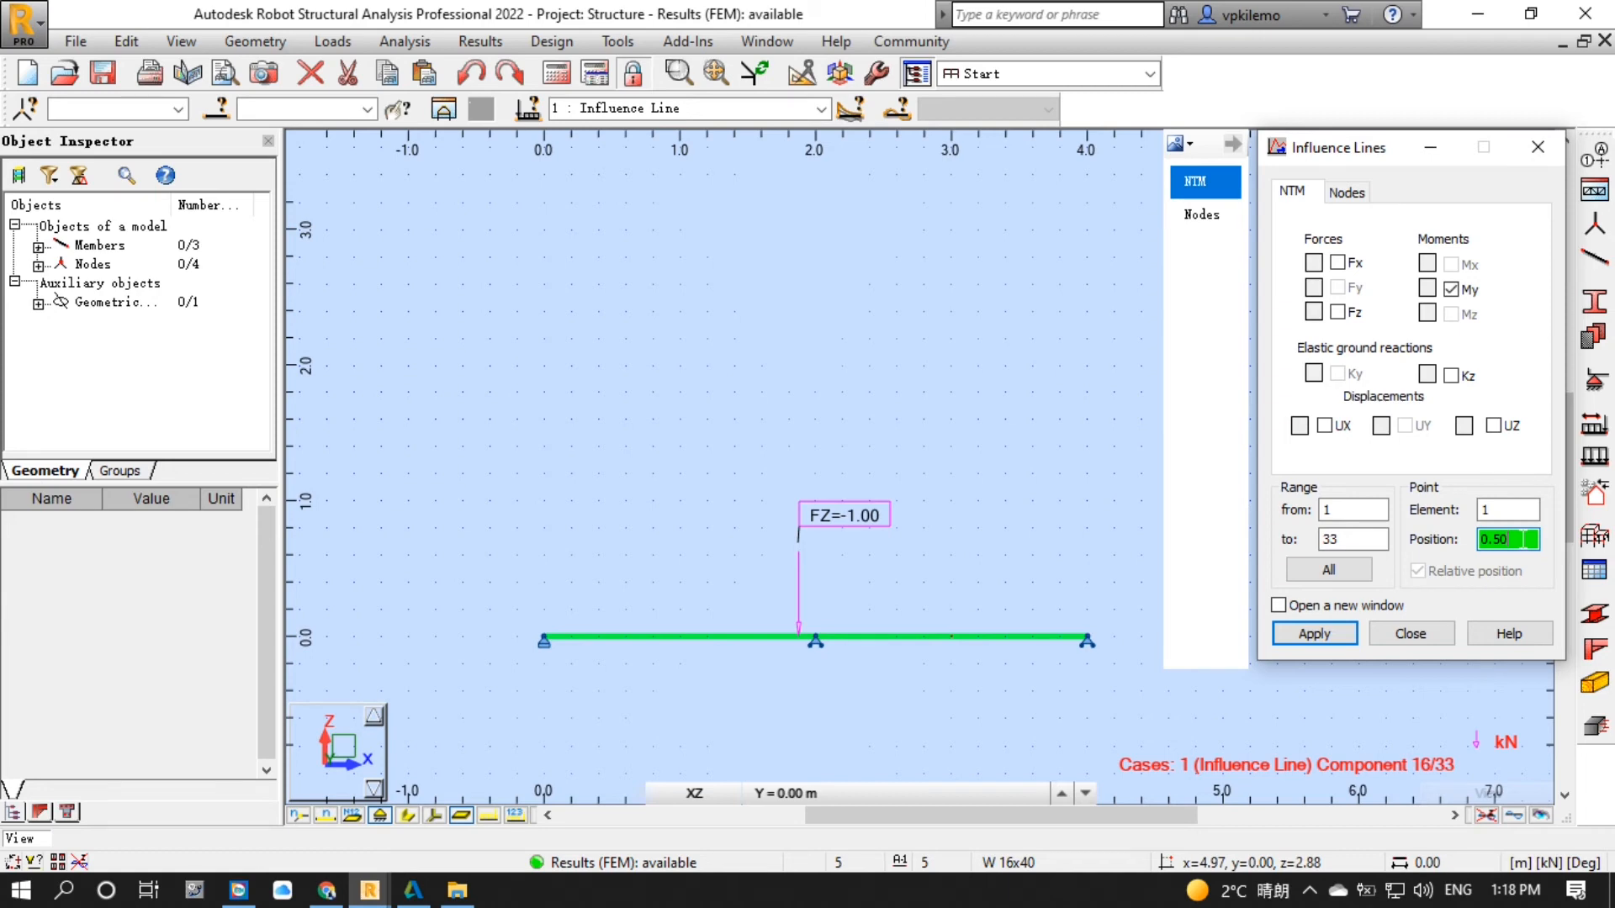
pyautogui.click(1309, 644)
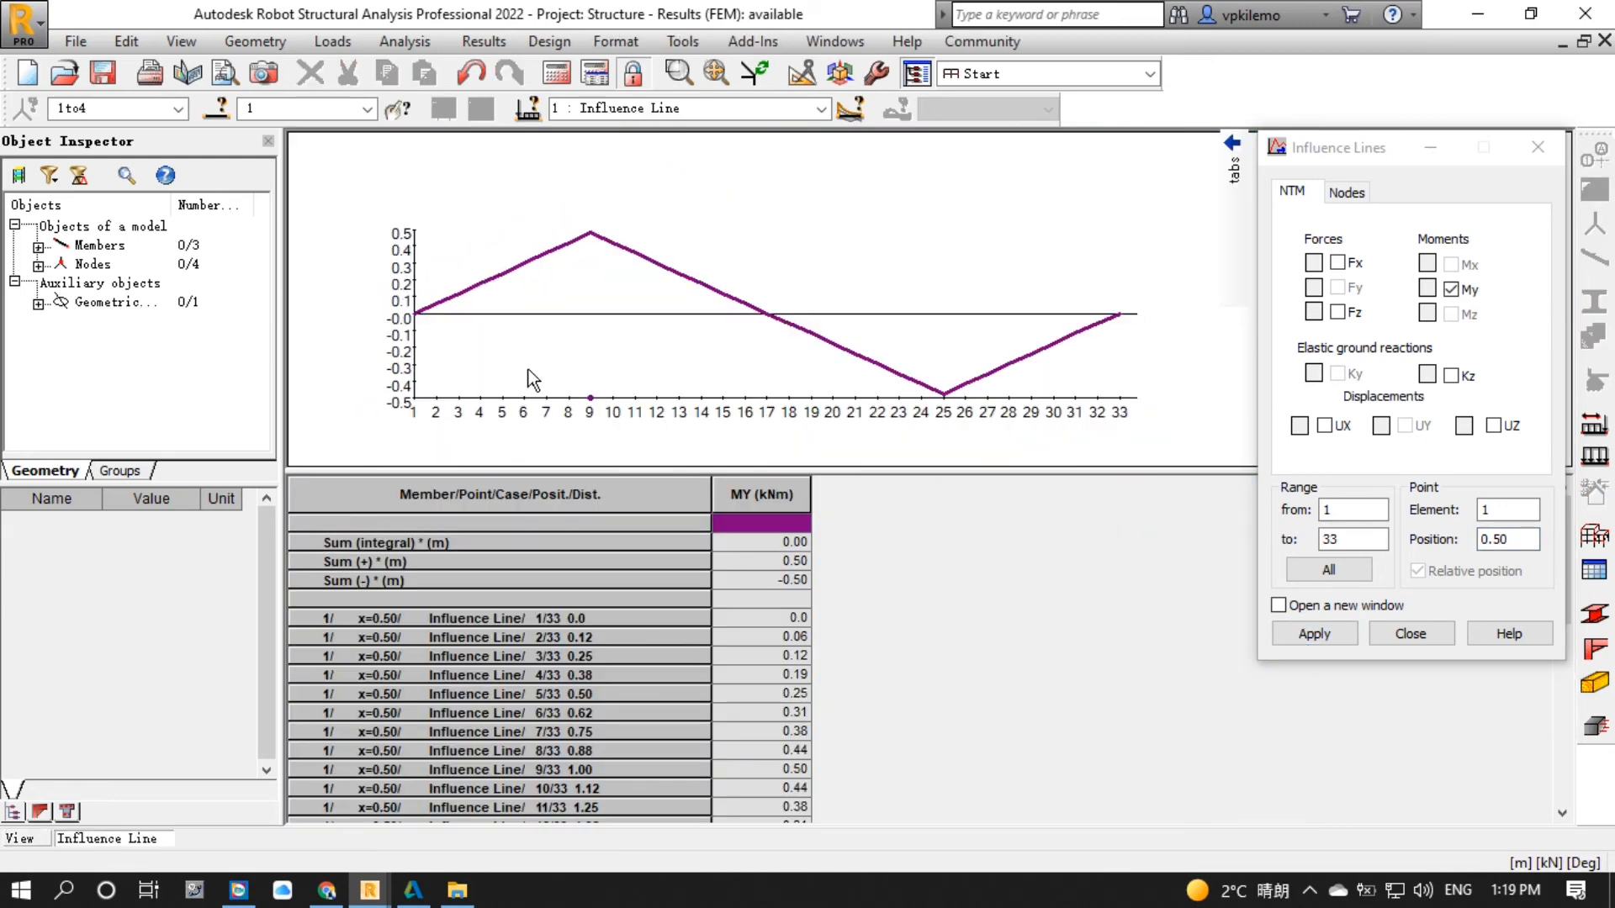
pyautogui.scroll(1, 1083, 404)
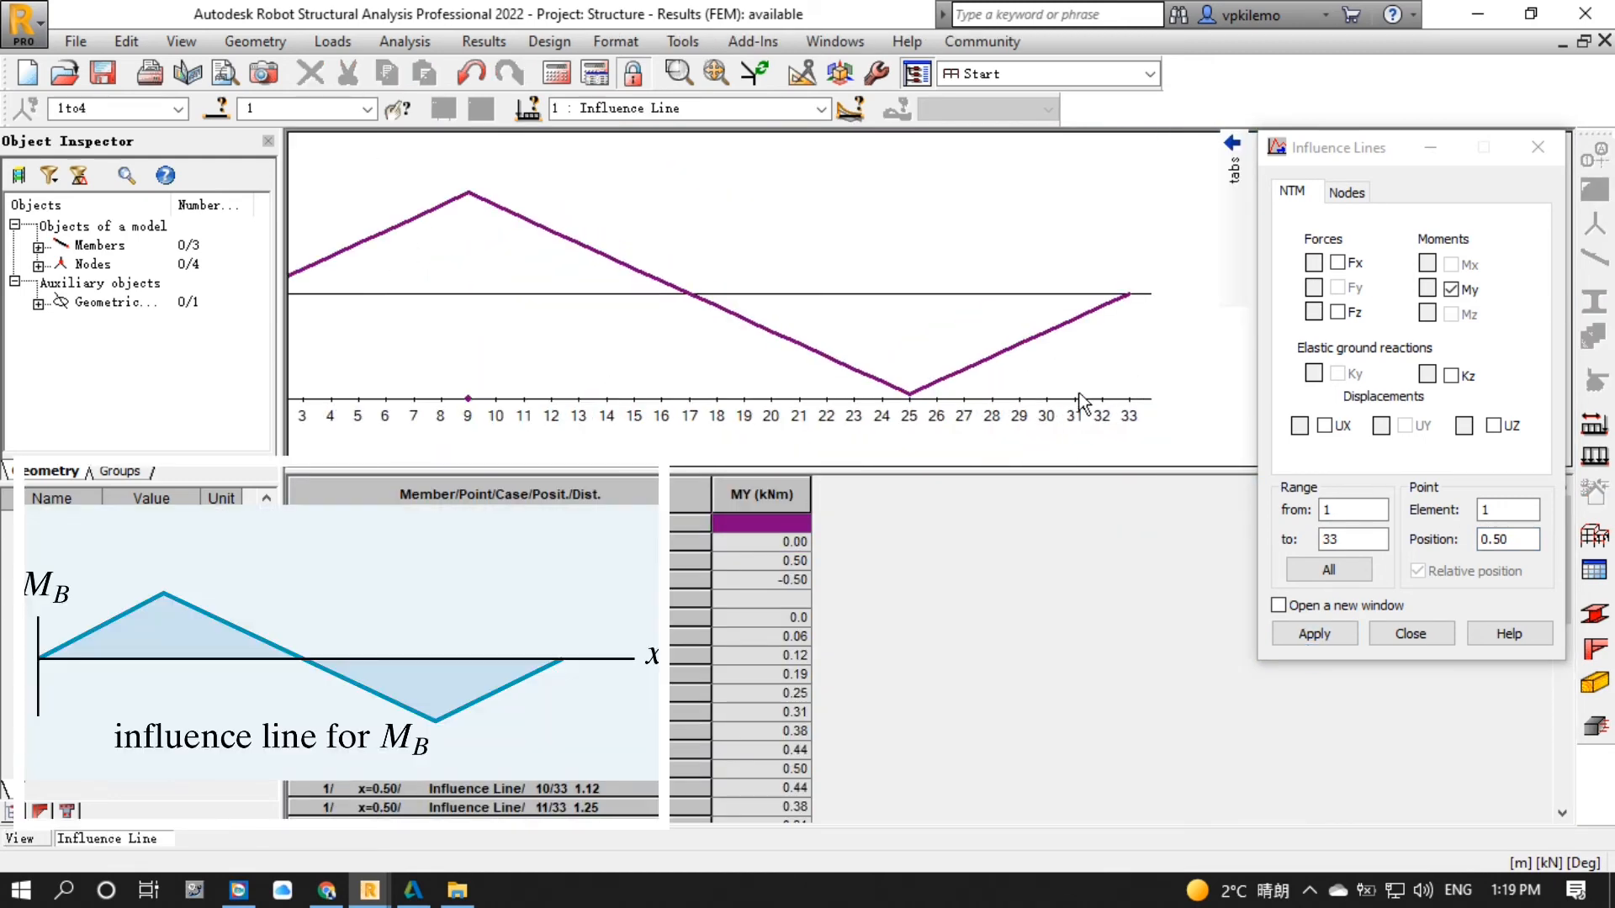
pyautogui.scroll(-1, 1083, 404)
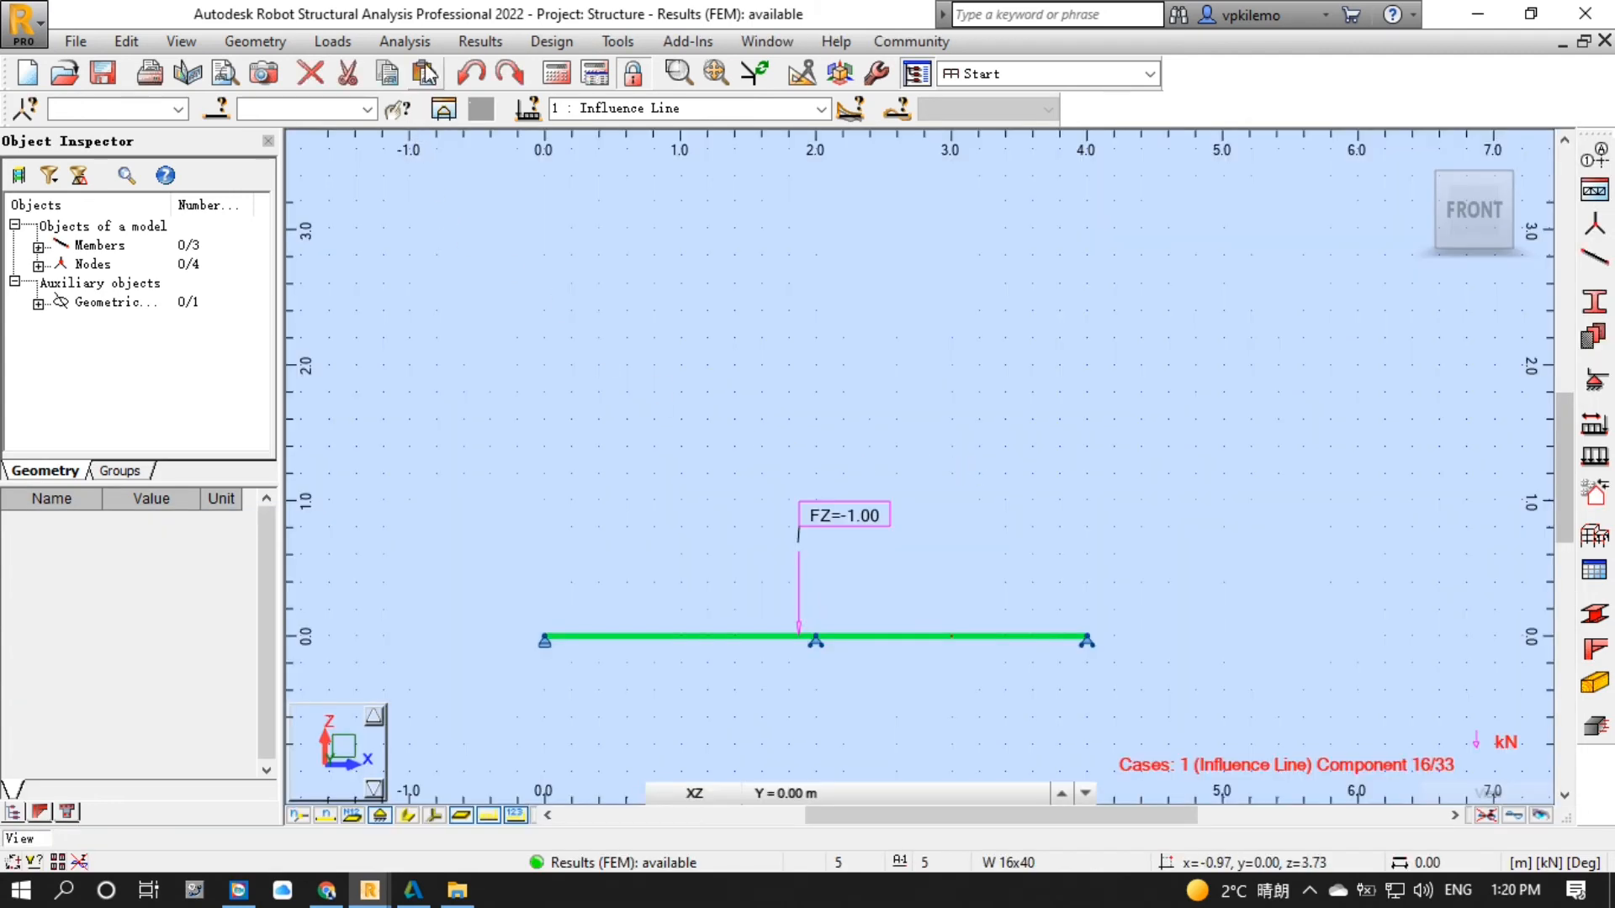
# Set the member diagrams to use label descriptions, differentiated positive and negative values, and filled shading.
pyautogui.click(481, 42)
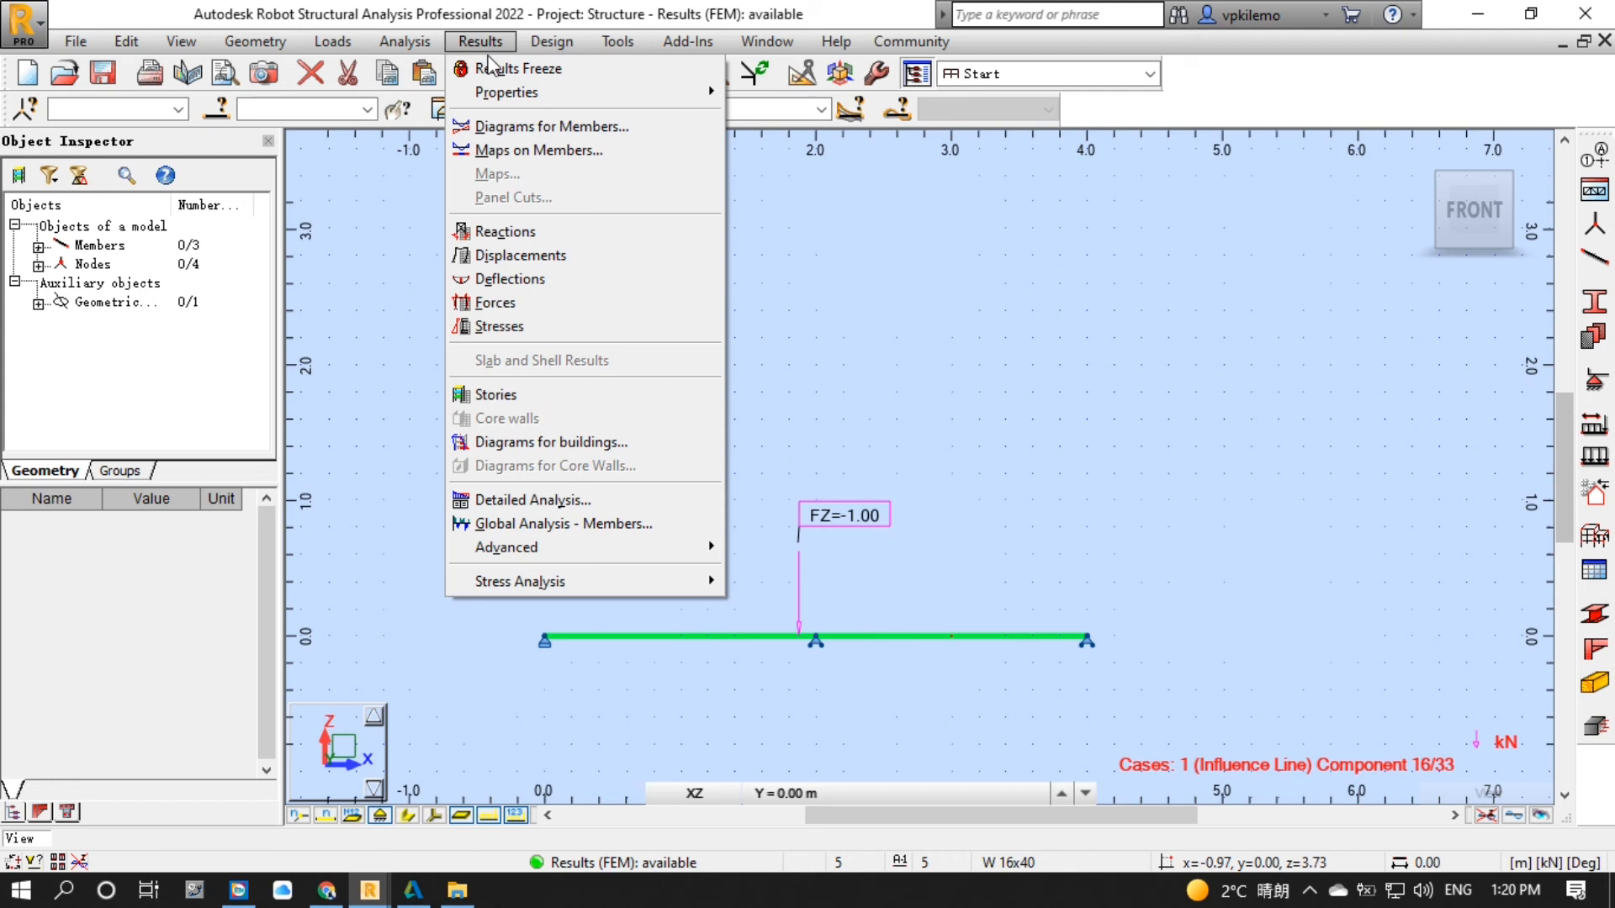
pyautogui.click(509, 131)
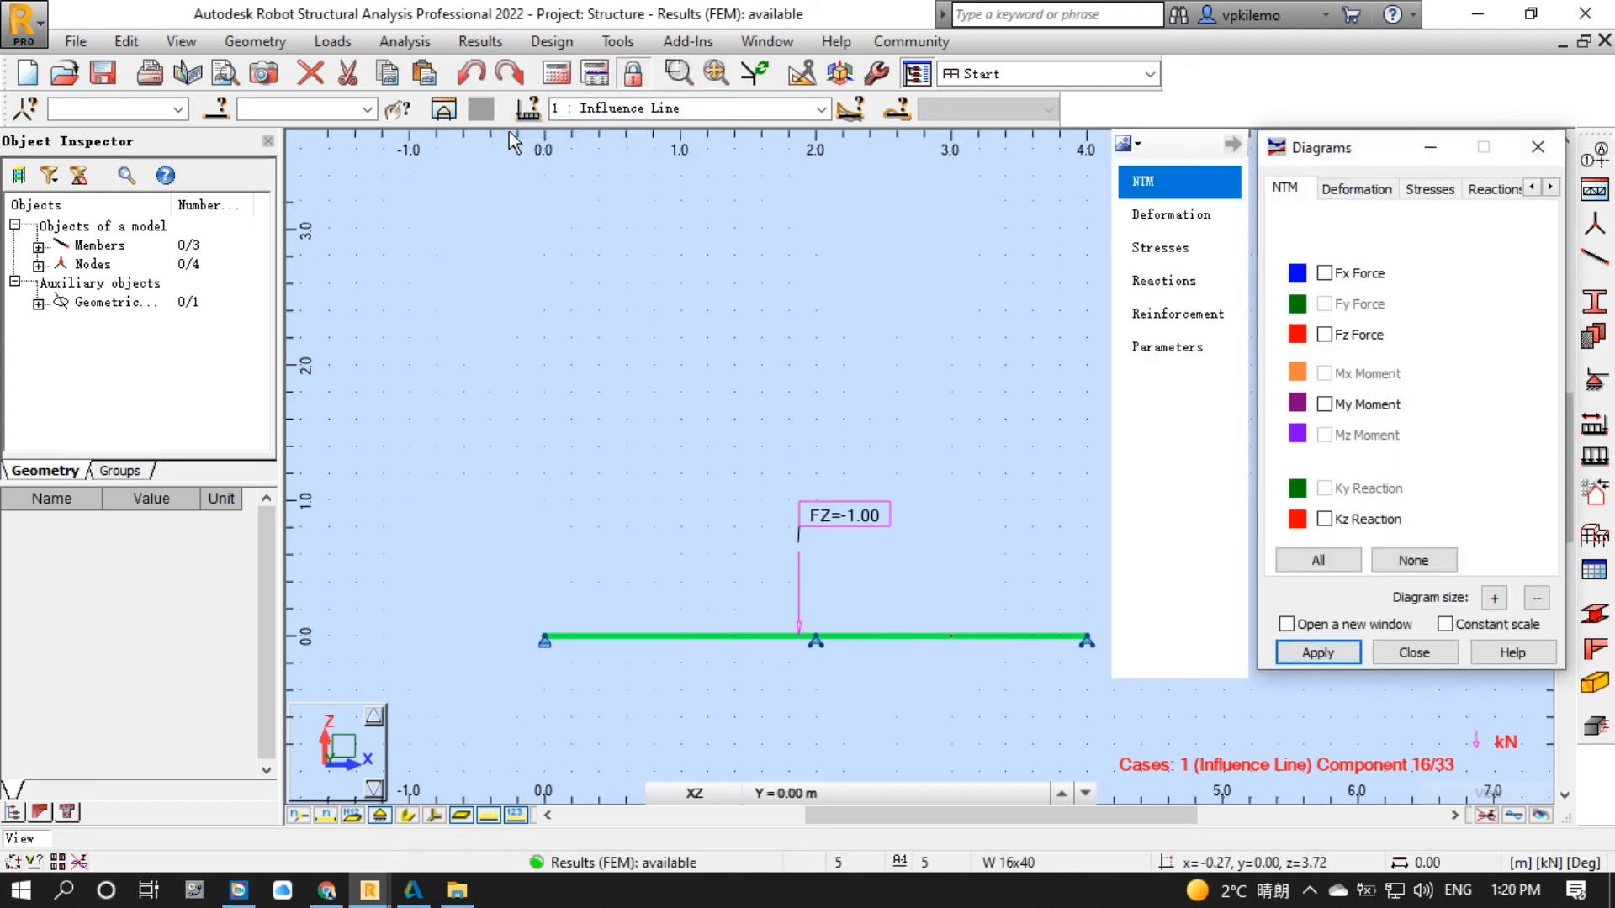
pyautogui.click(1178, 348)
pyautogui.click(1371, 297)
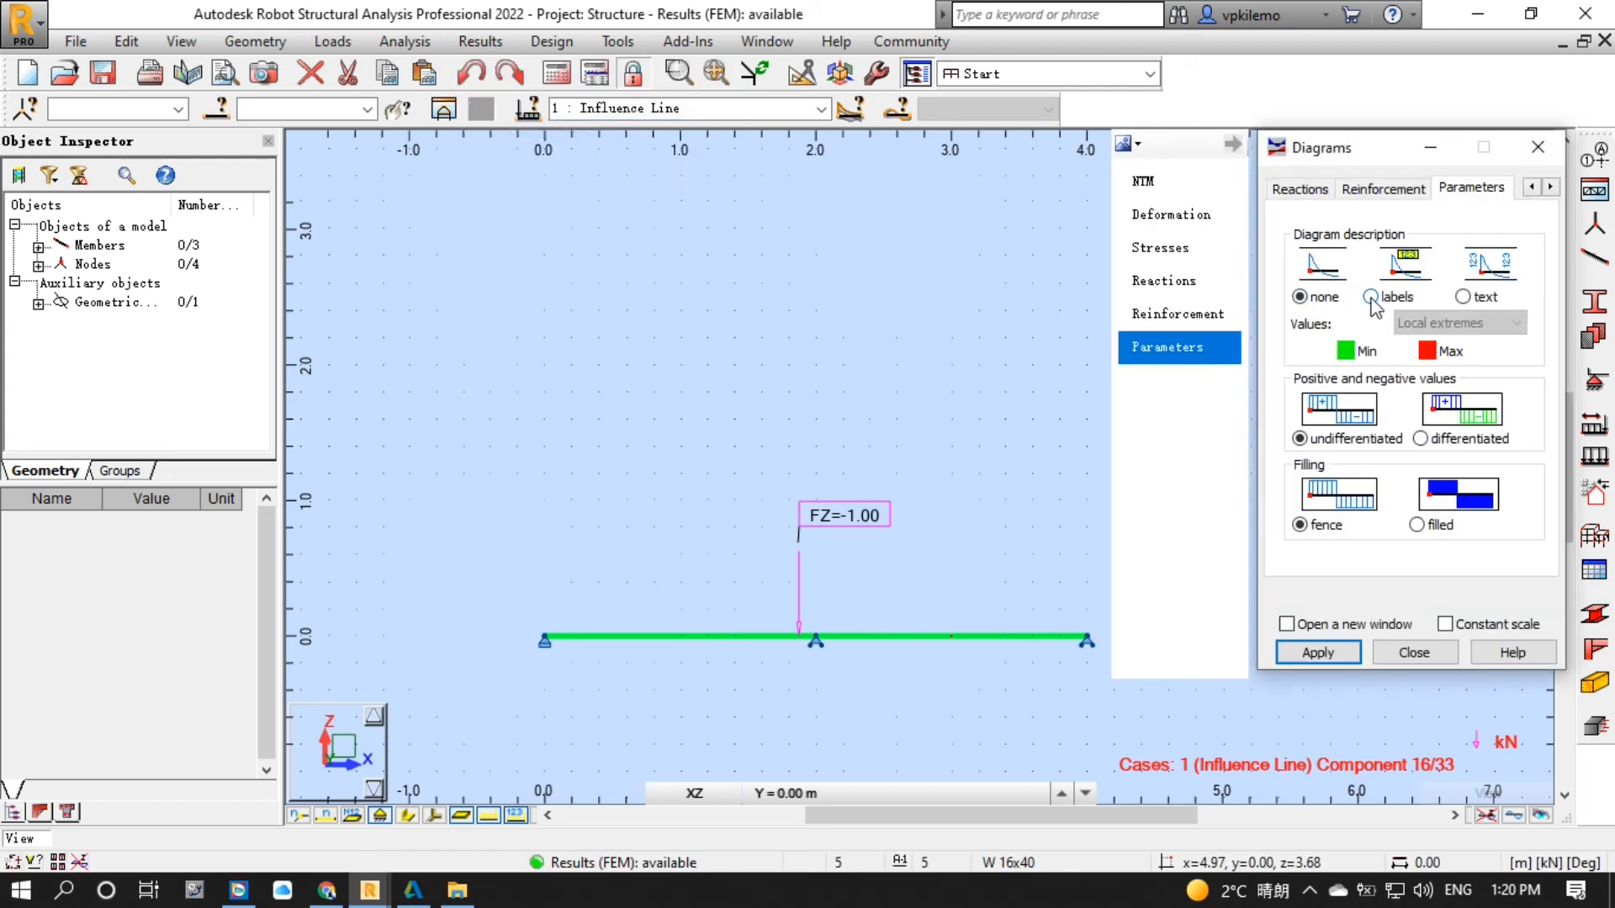
pyautogui.click(1422, 439)
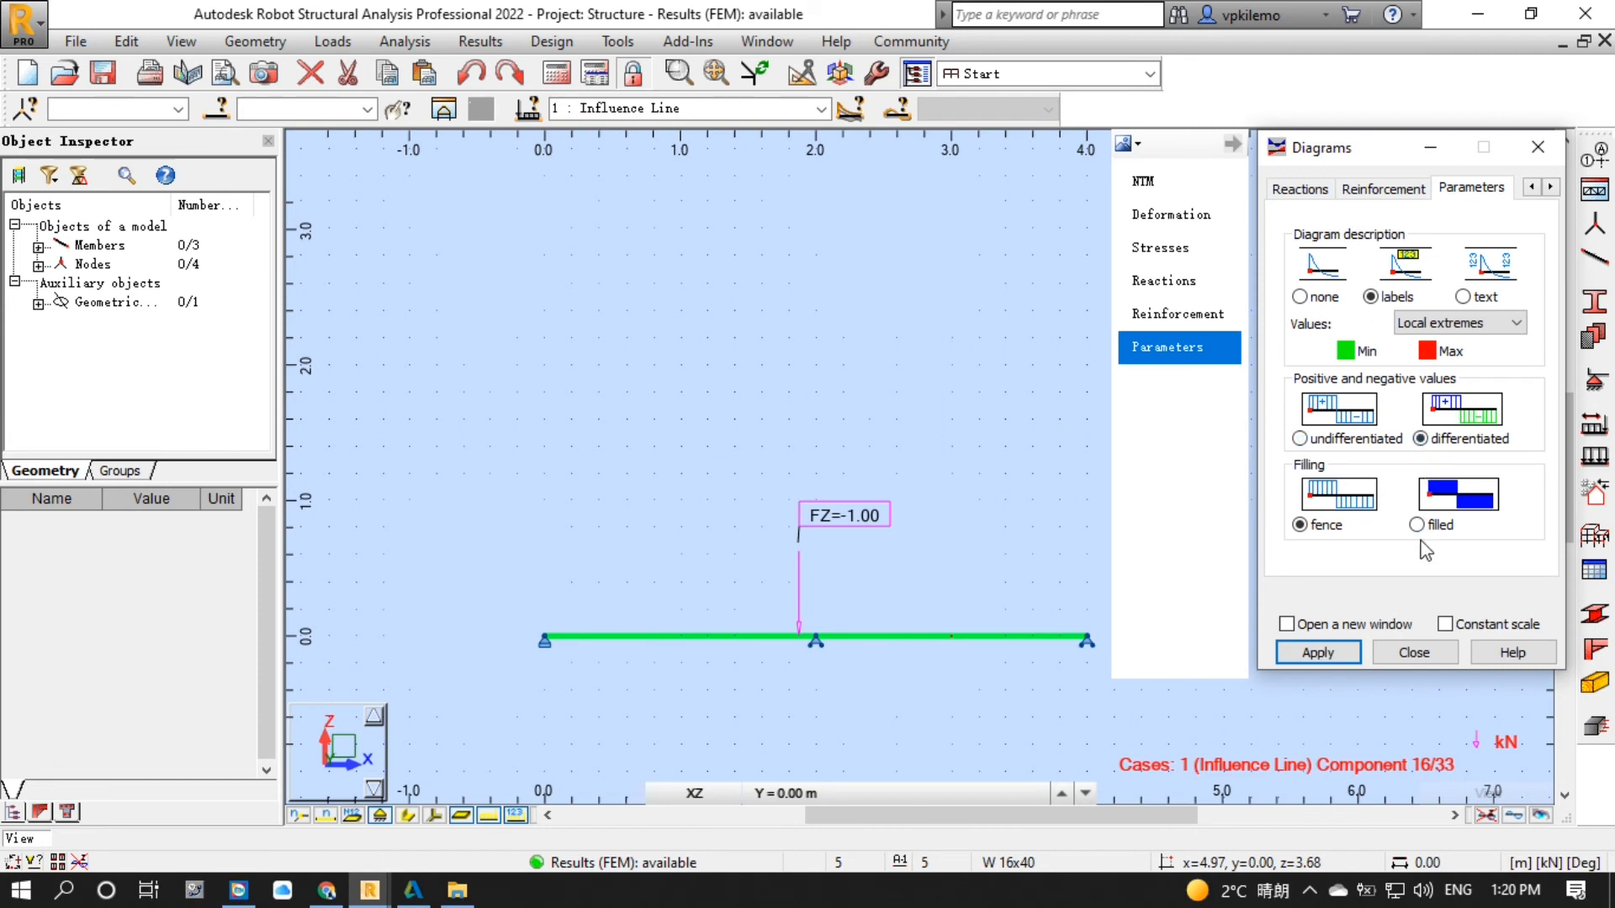
pyautogui.click(1418, 524)
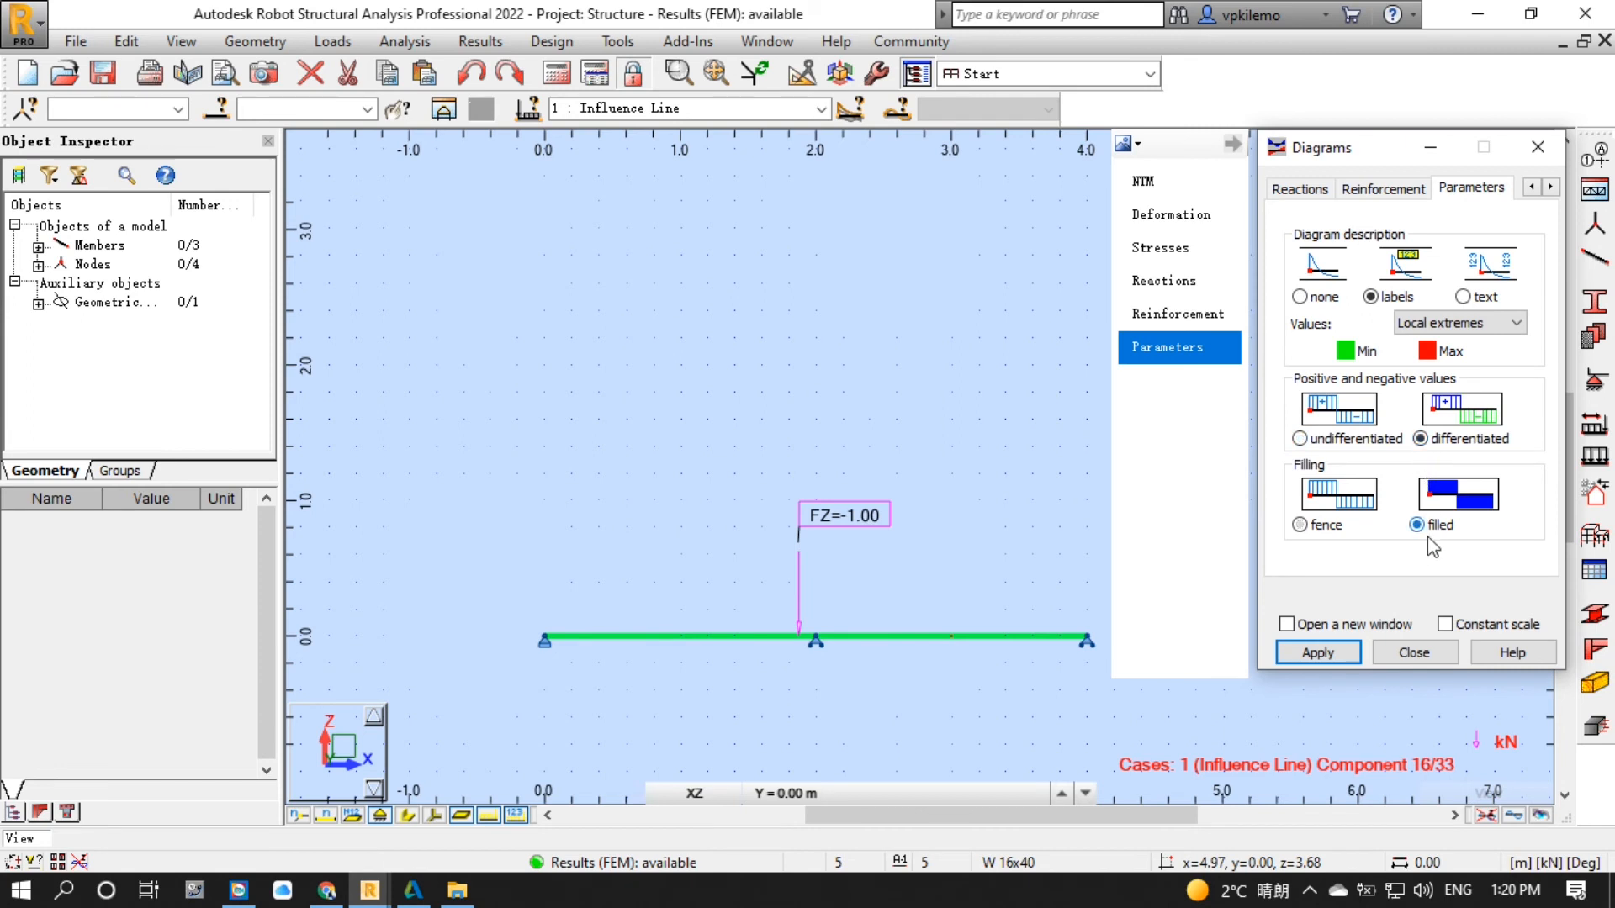
pyautogui.click(1339, 655)
# Display the My moment diagram on the beam with a normalized scale.
pyautogui.click(1162, 187)
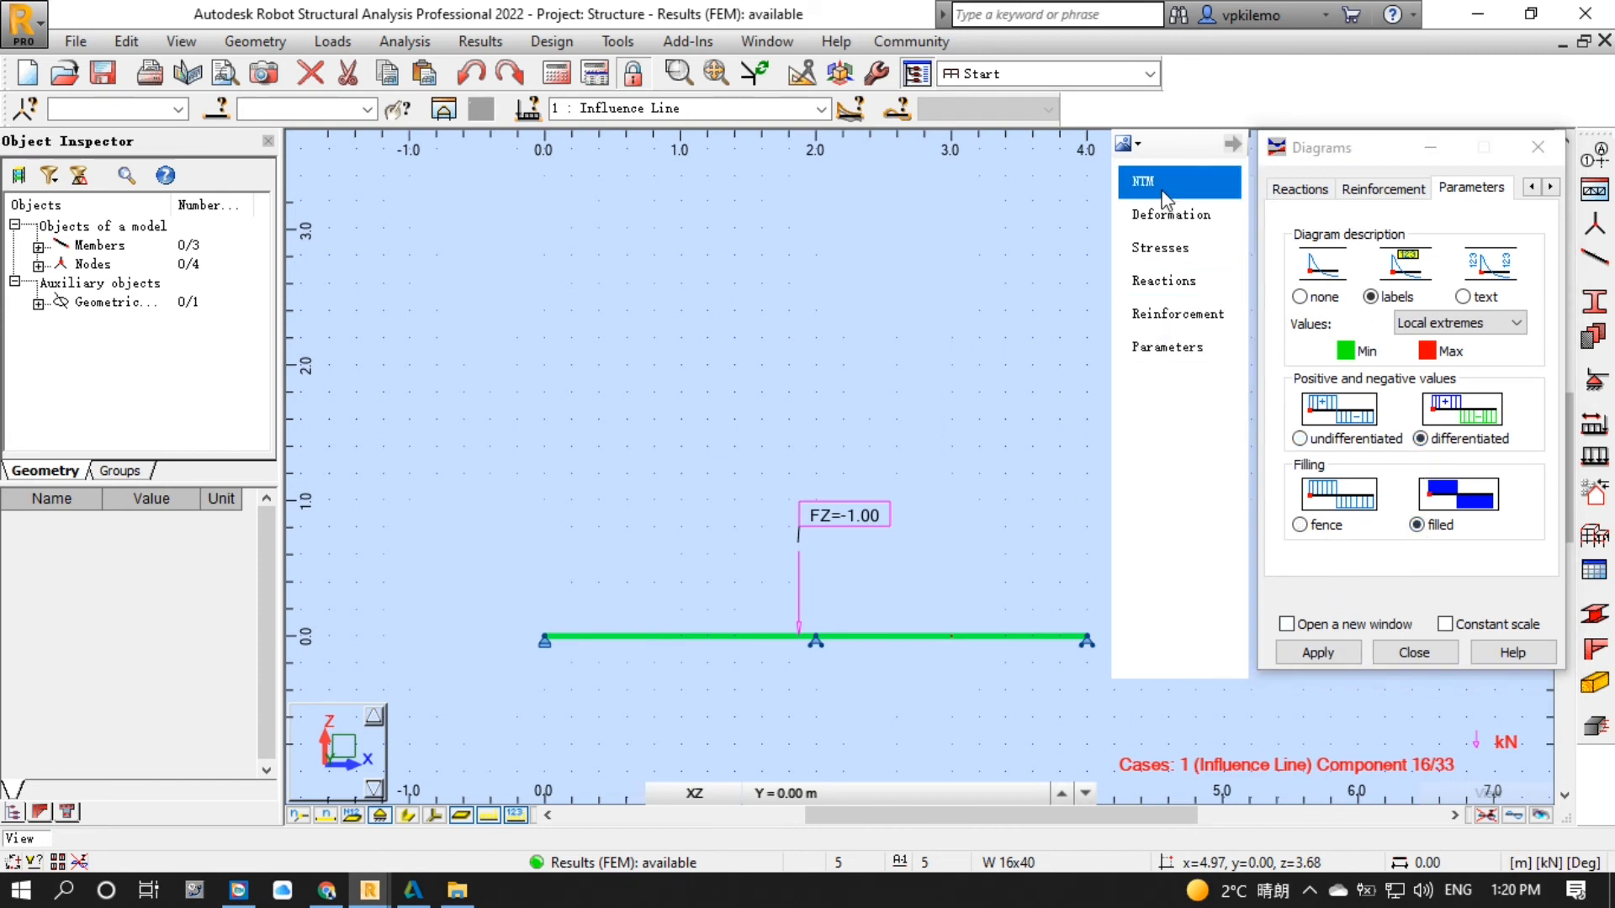
pyautogui.click(1324, 404)
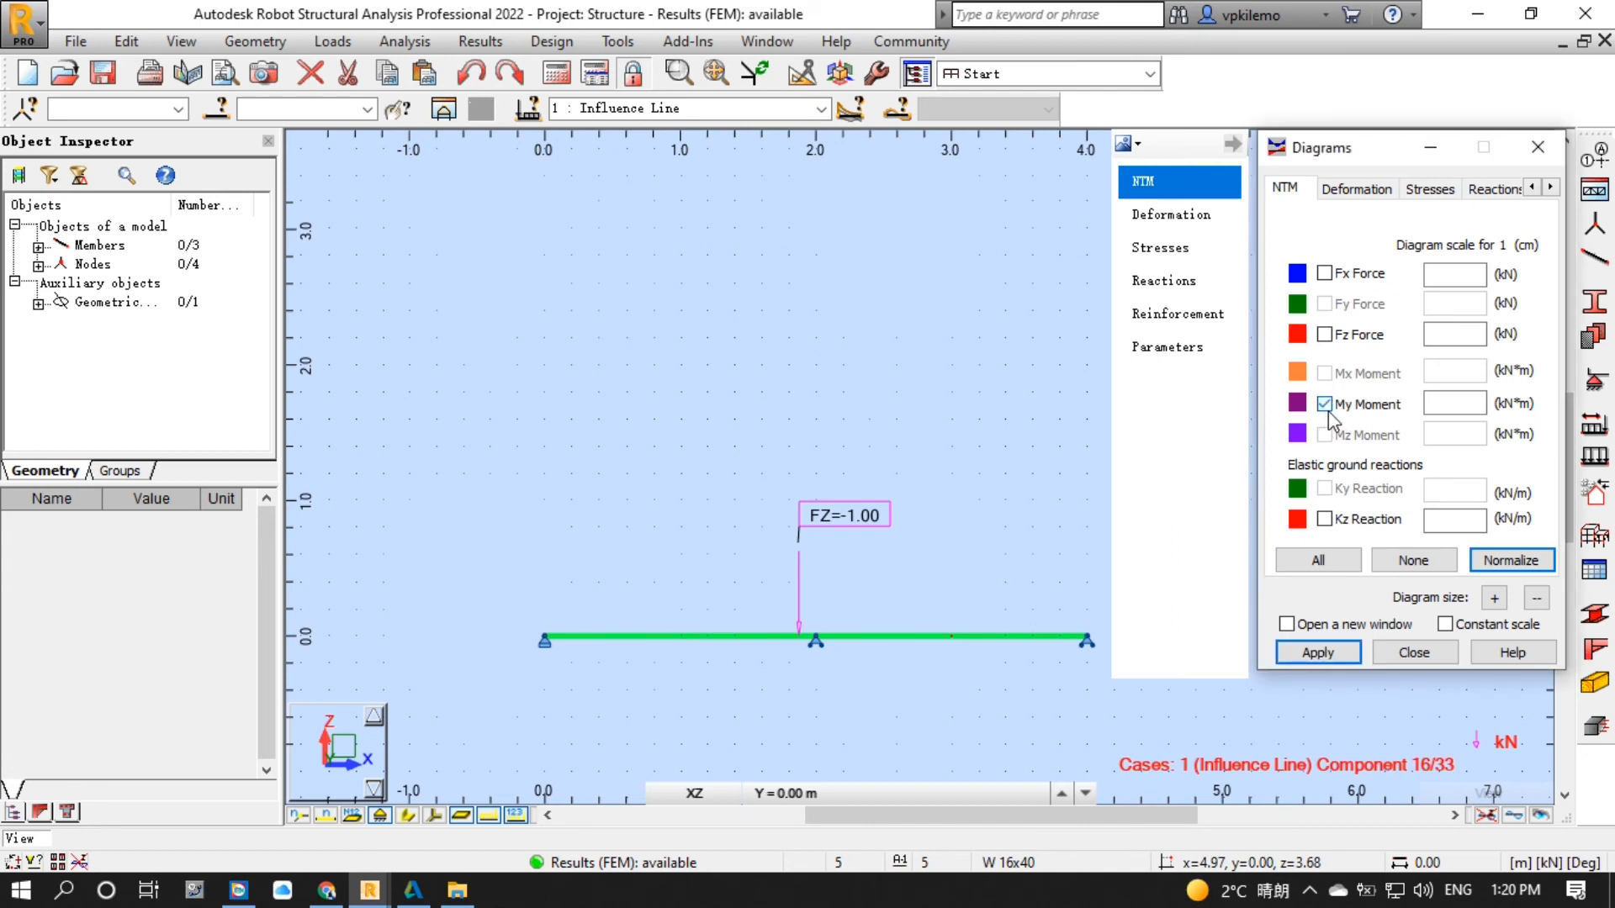
pyautogui.click(1514, 561)
# Display the FX and FZ support reactions with descriptions at a normalized scale.
pyautogui.click(1181, 283)
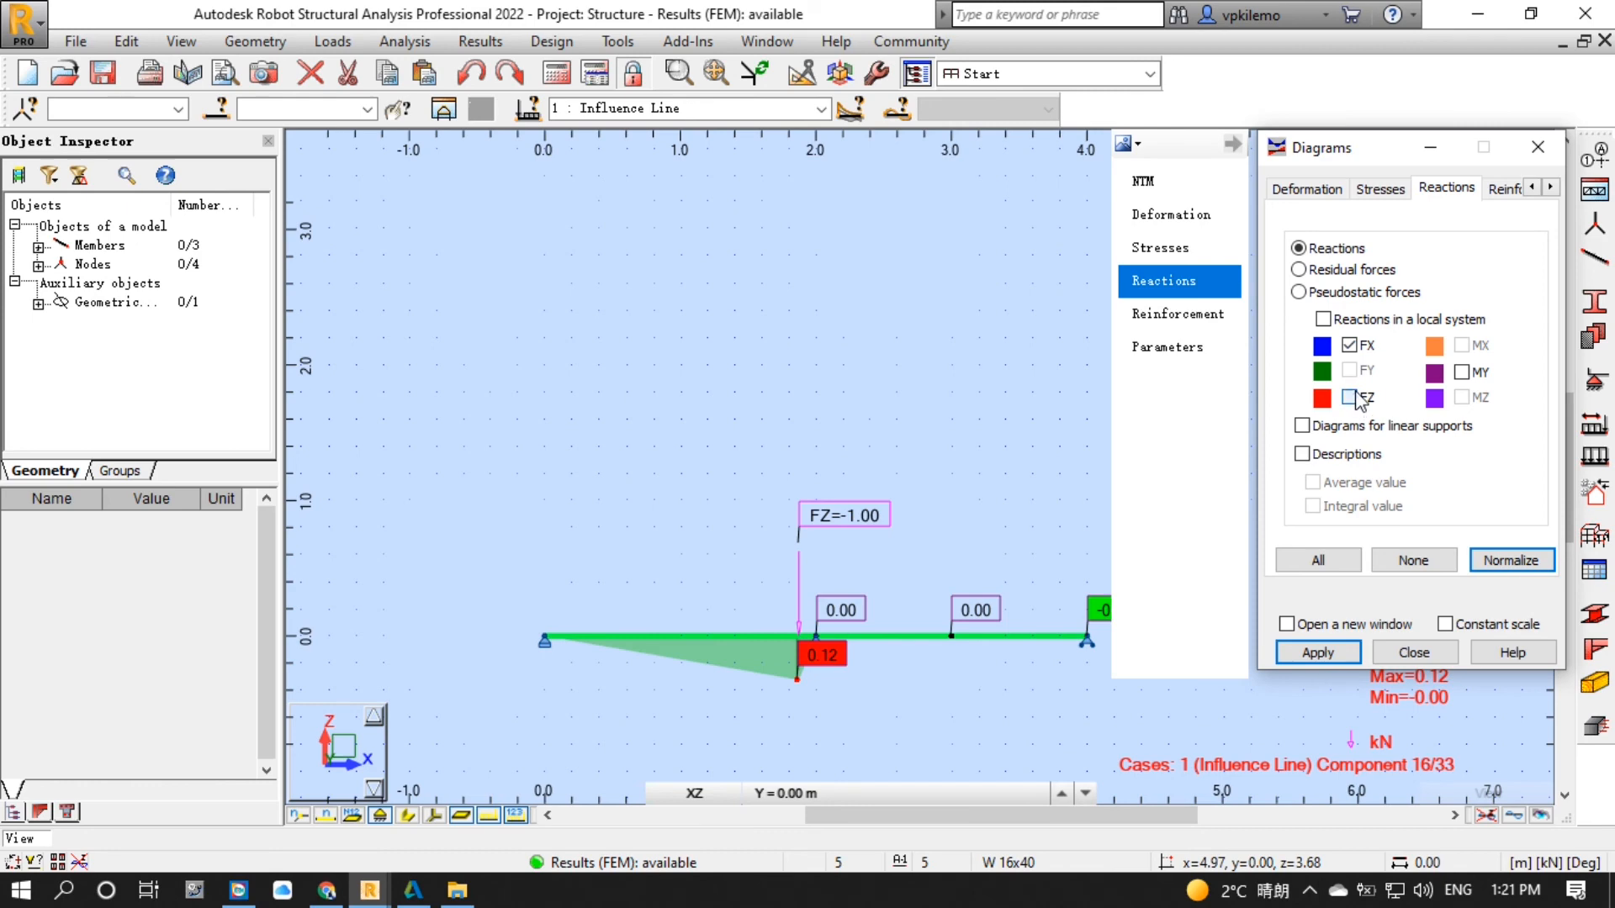
pyautogui.click(1350, 397)
pyautogui.click(1303, 455)
pyautogui.click(1510, 561)
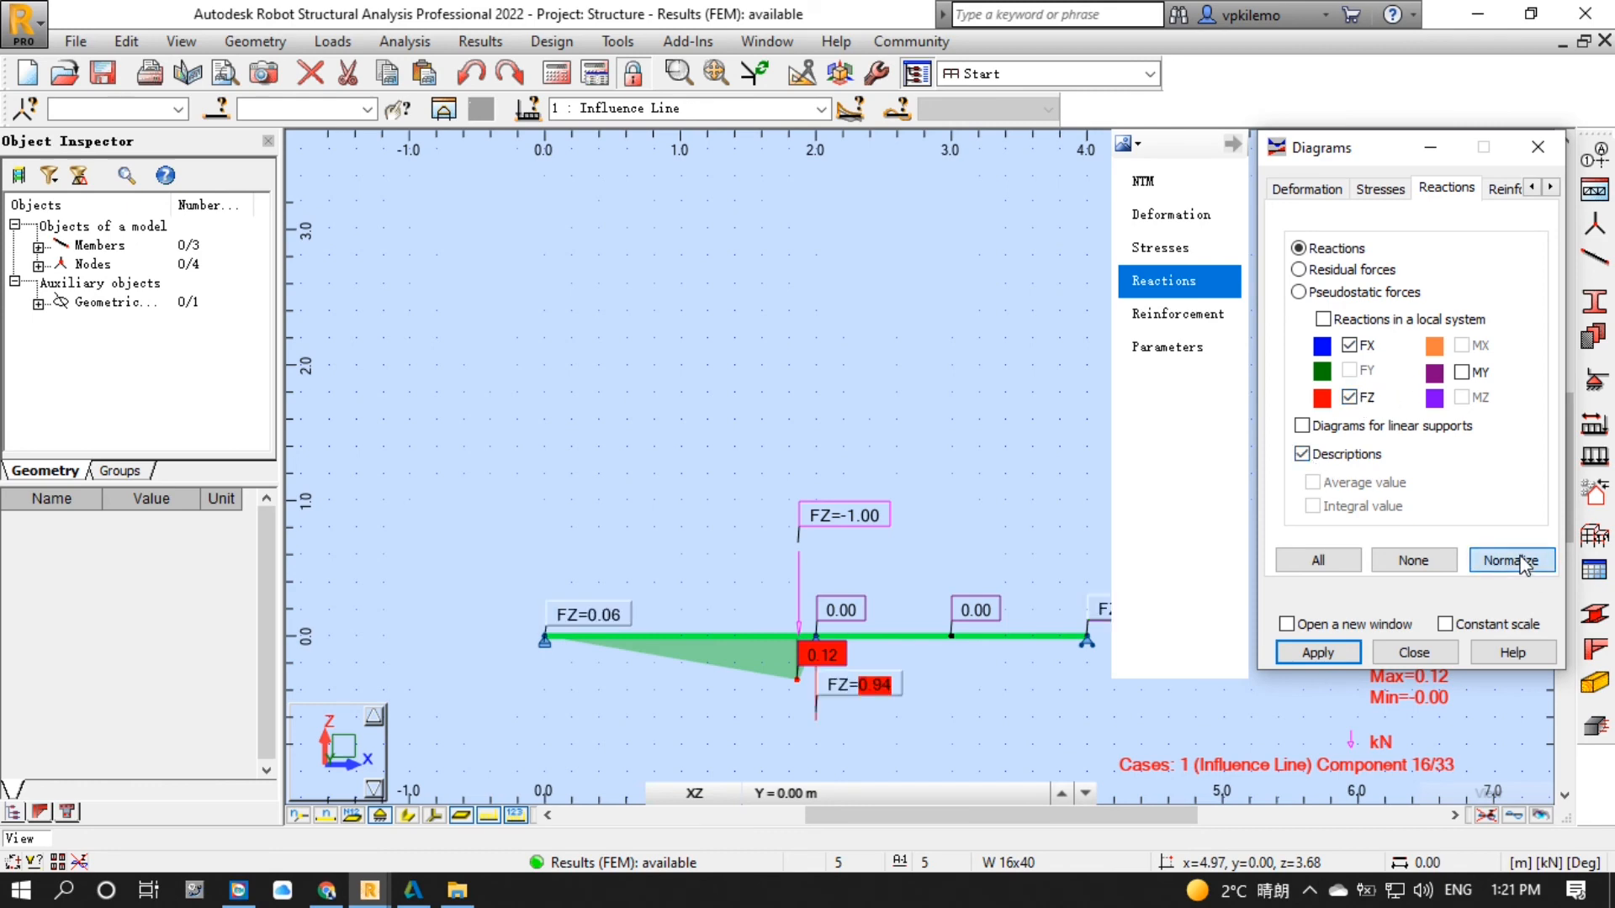
pyautogui.click(1420, 652)
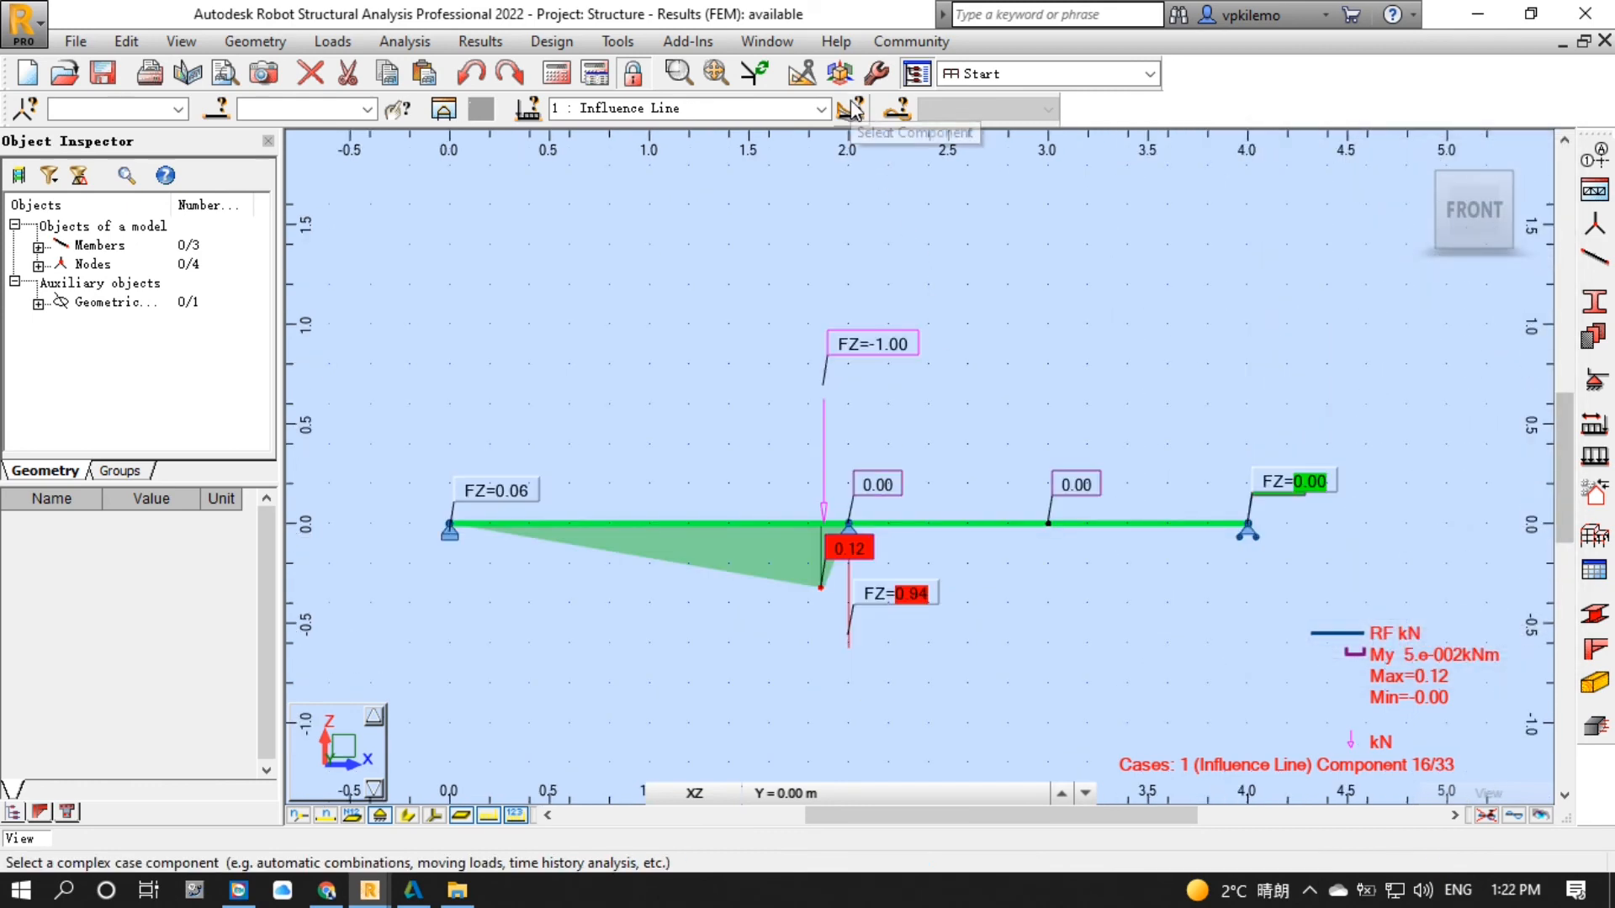
# Animate the moving load case over components 1 to 33 at 8 frames per second, starting from load position 0.00 m.
pyautogui.click(852, 109)
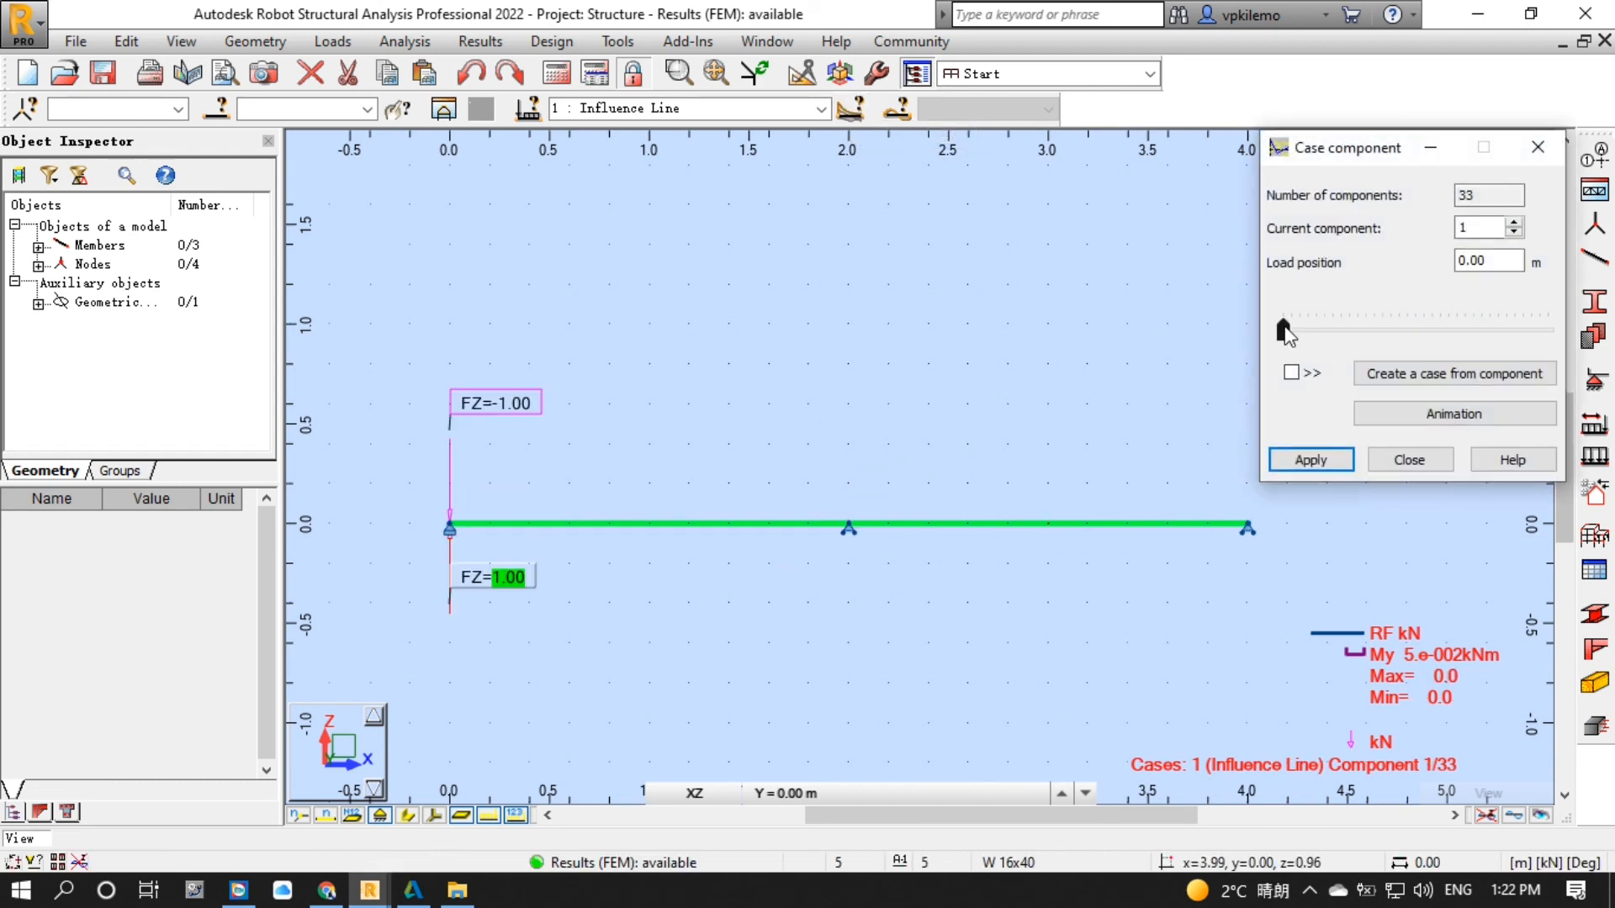
pyautogui.click(1438, 413)
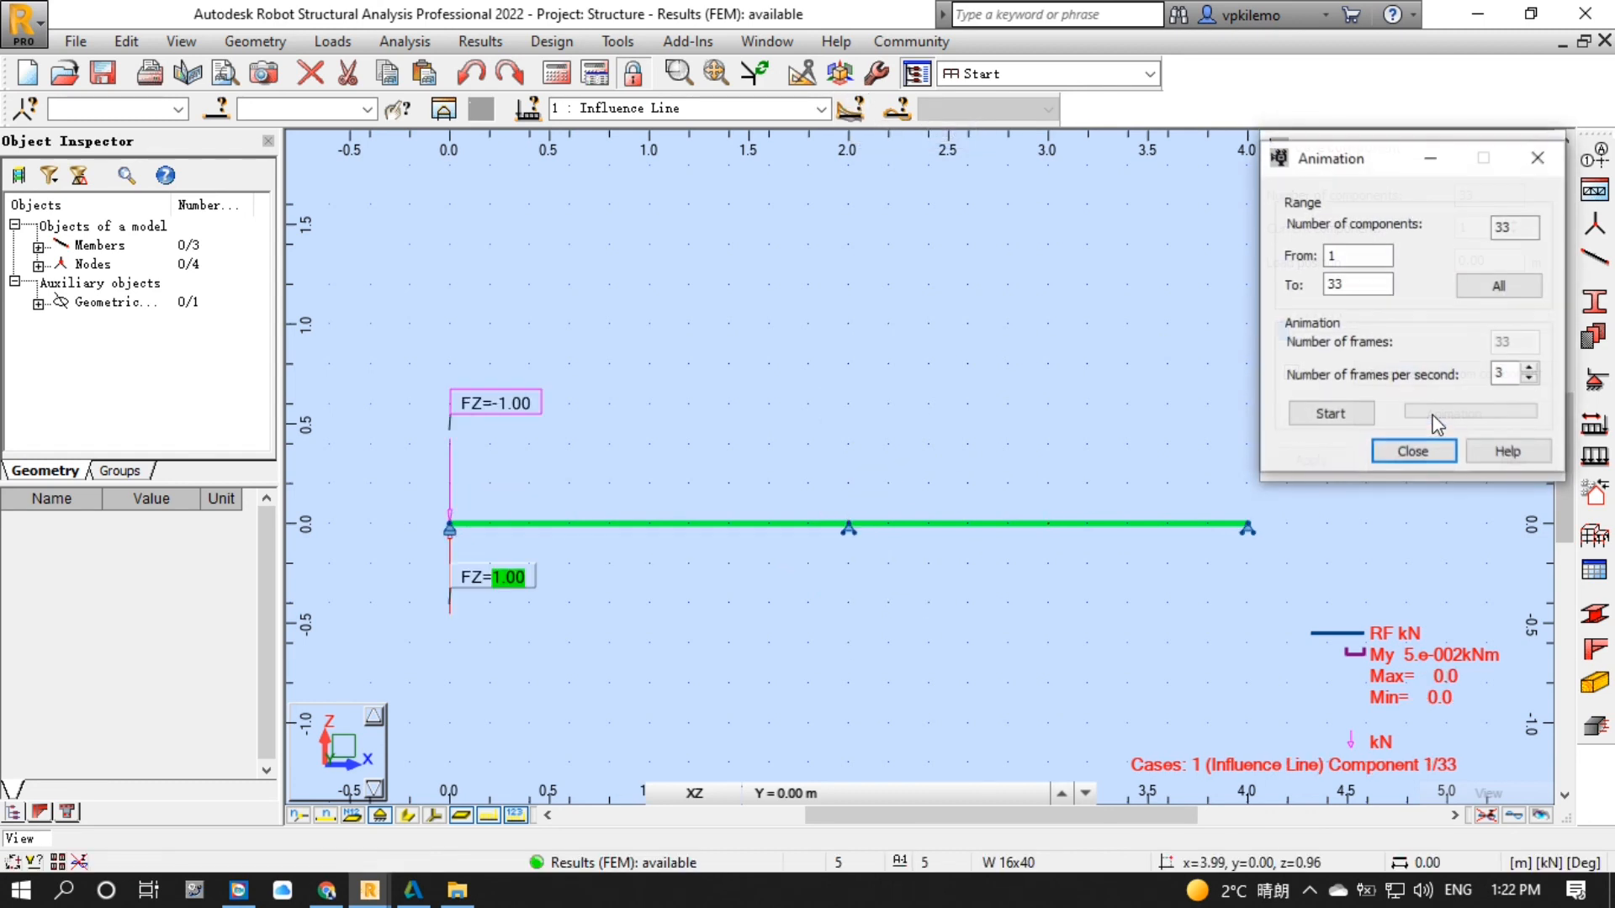
pyautogui.doubleClick(1501, 372)
pyautogui.write('8')
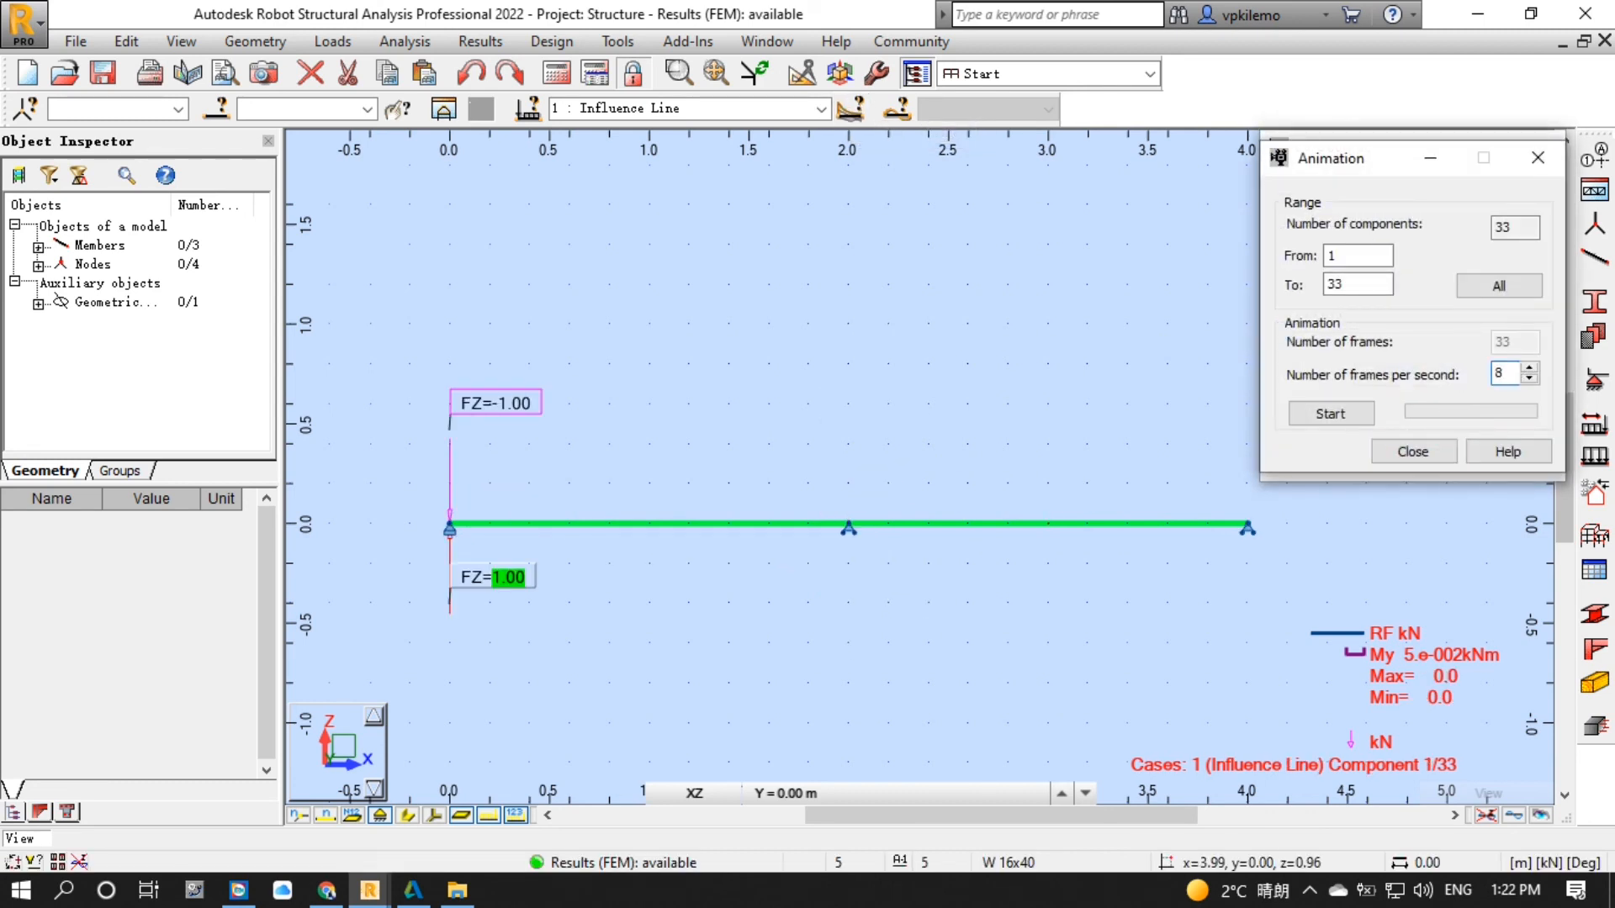
pyautogui.click(1346, 412)
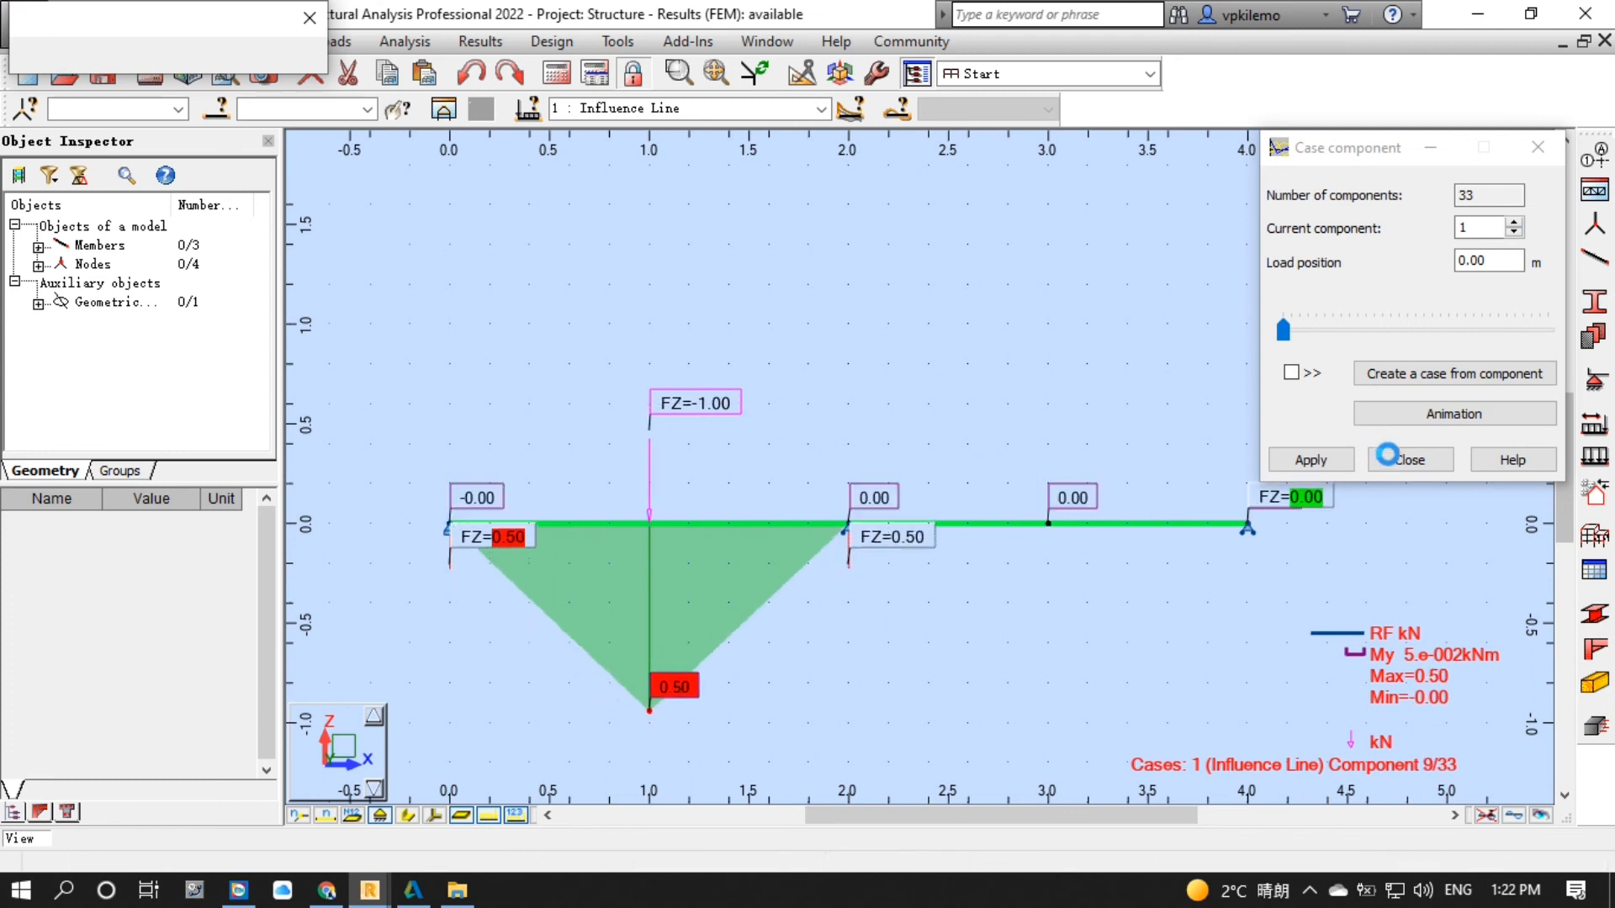
pyautogui.click(1398, 459)
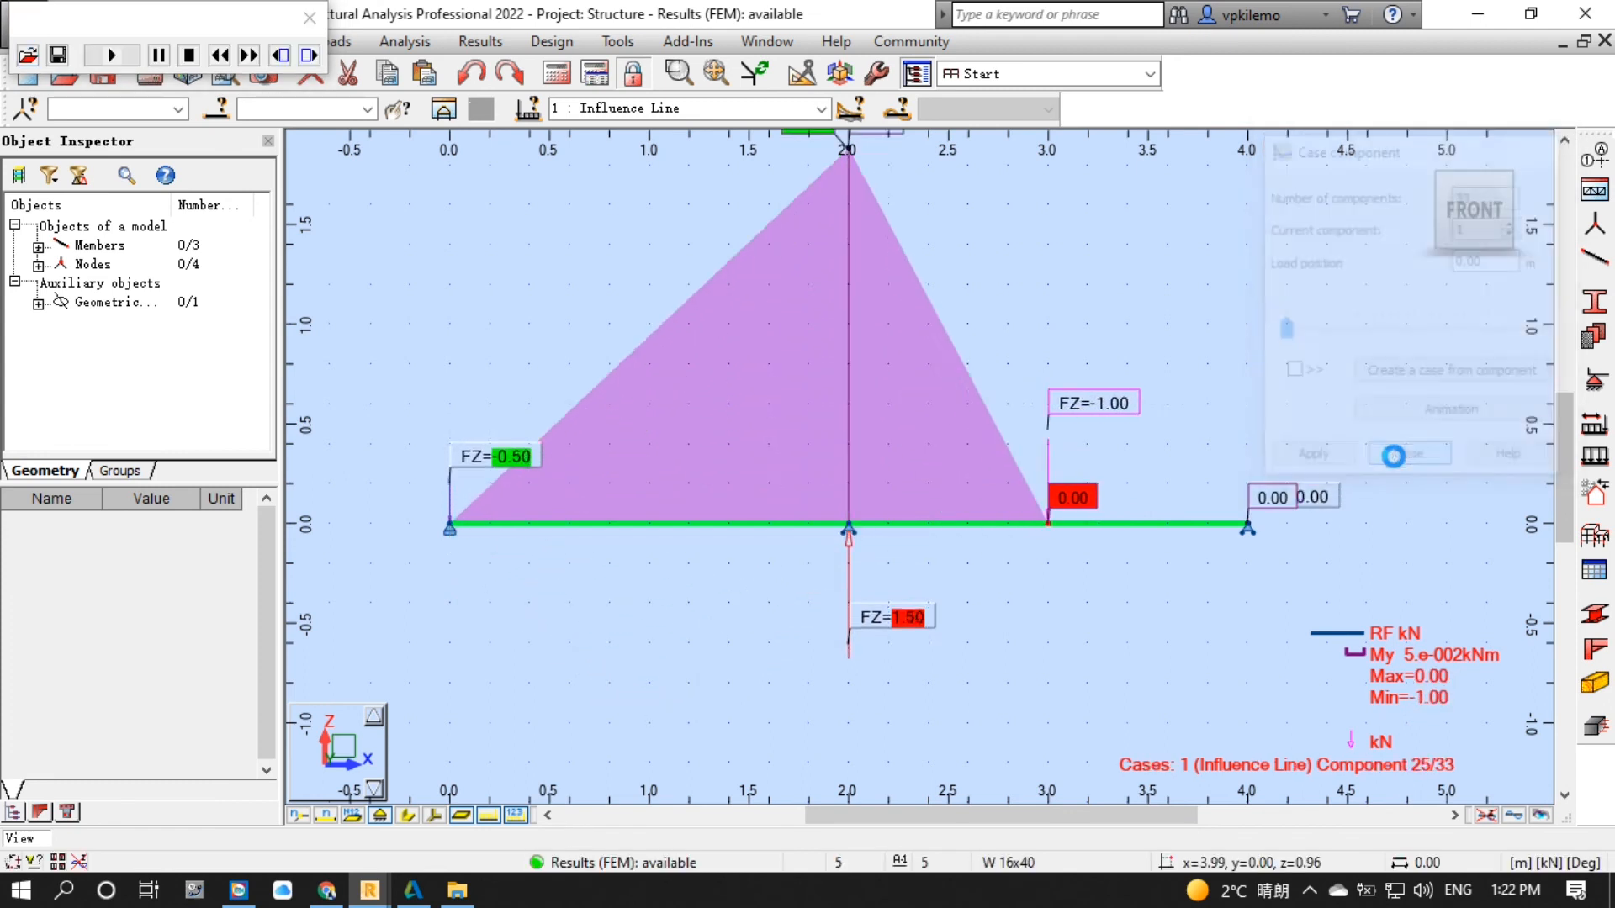